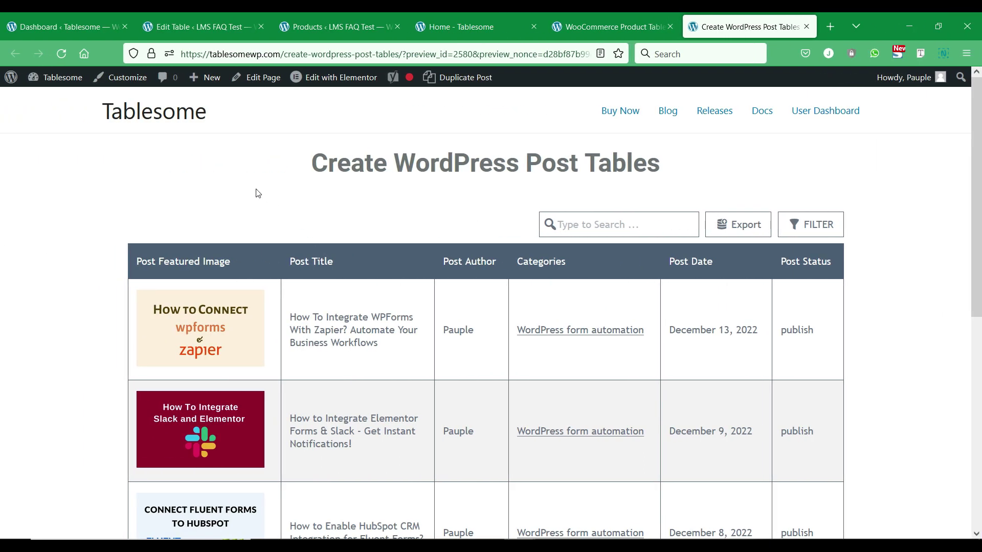
Open the WordPress form automation category link in a new tab
scroll(217, 210, "down", 8)
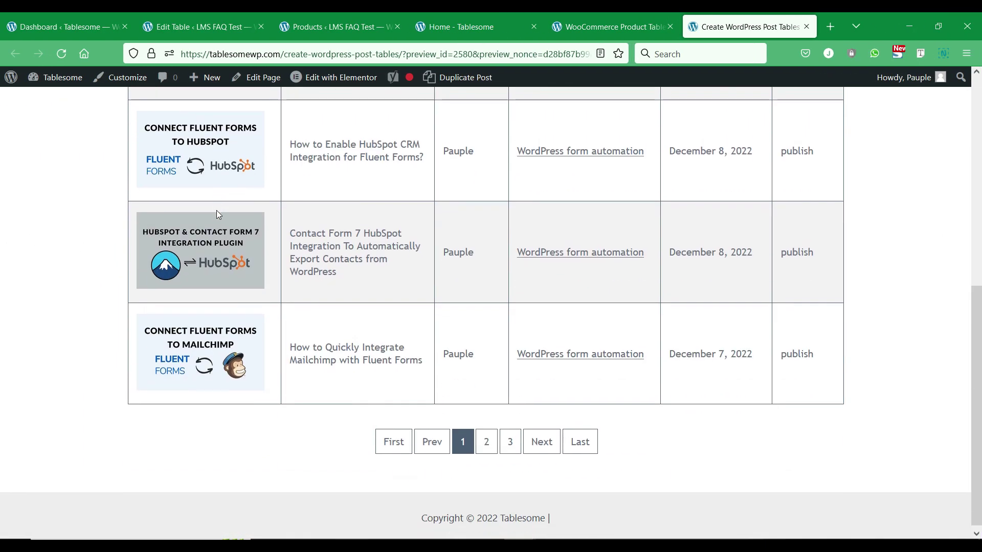
scroll(218, 212, "up", 8)
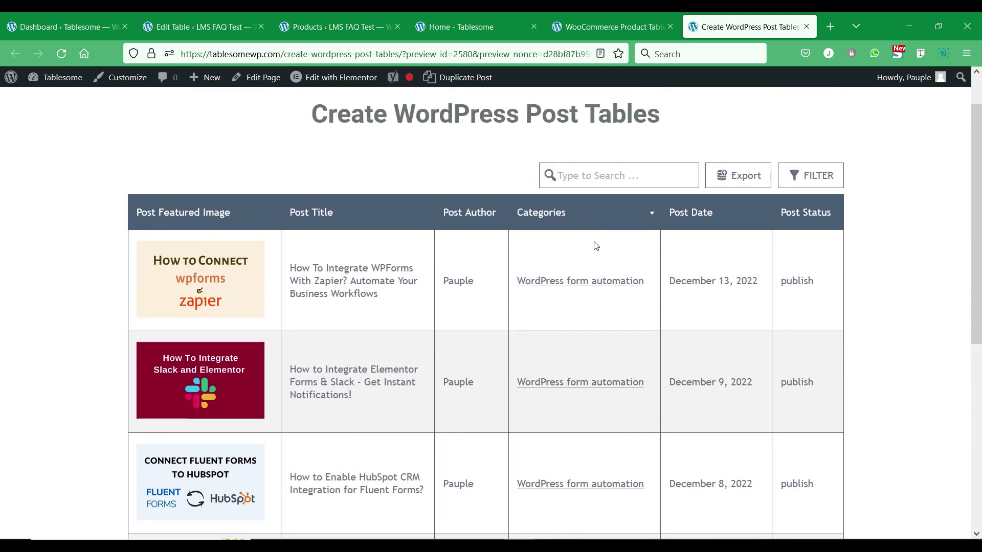
right_click(599, 286)
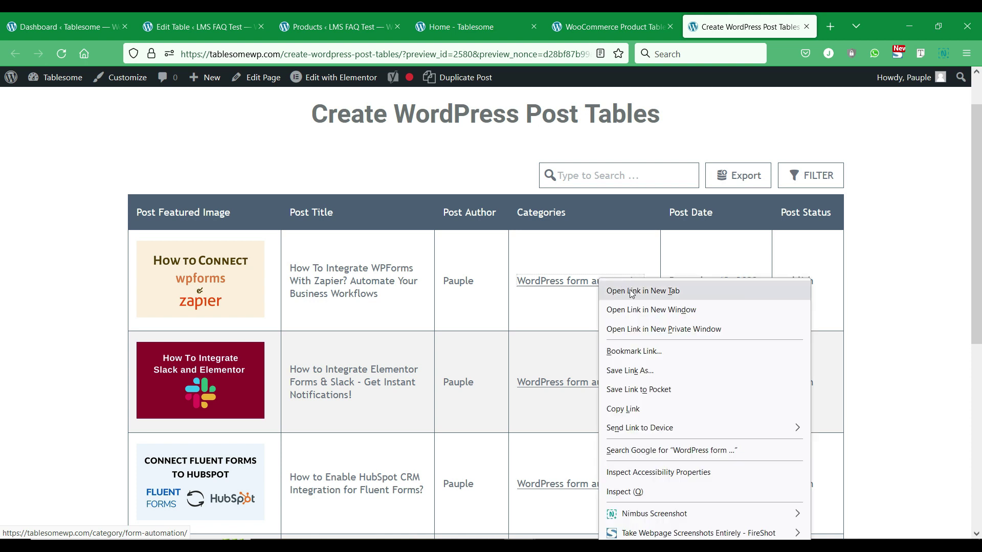
left_click(629, 287)
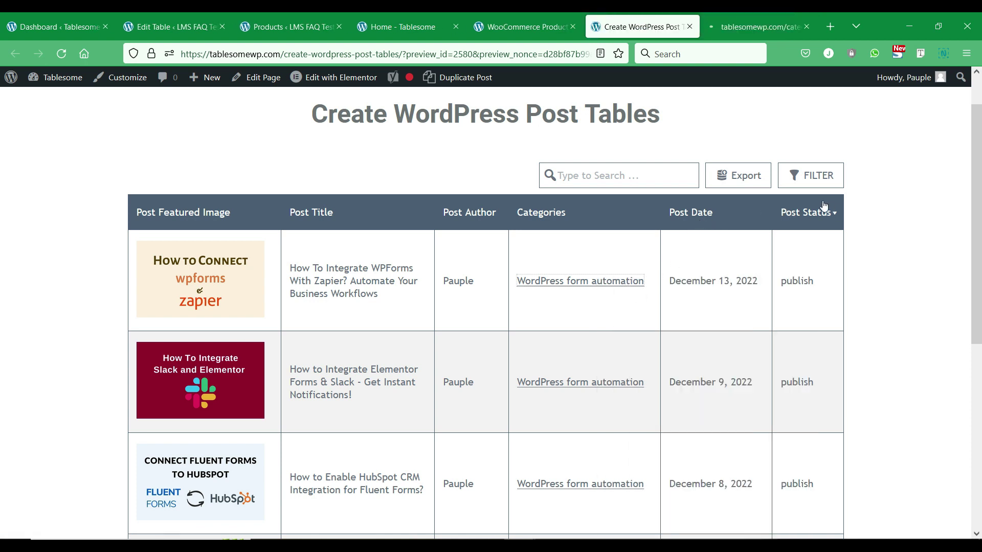
Try searching 'we' in the post table, clear it, then check the Export and Filter options
left_click(589, 172)
type("werw")
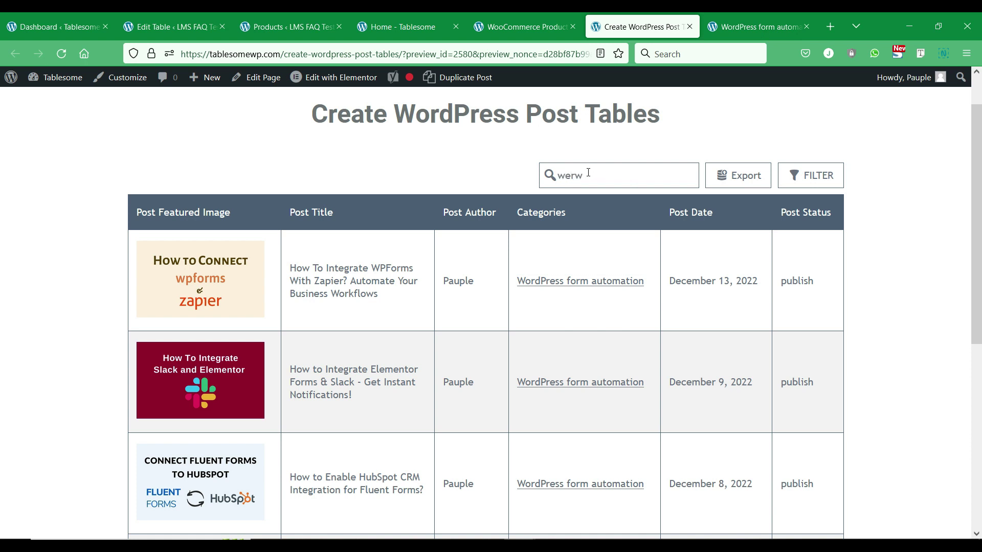
key("BackSpace")
key("BackSpace")
key("BackSpace")
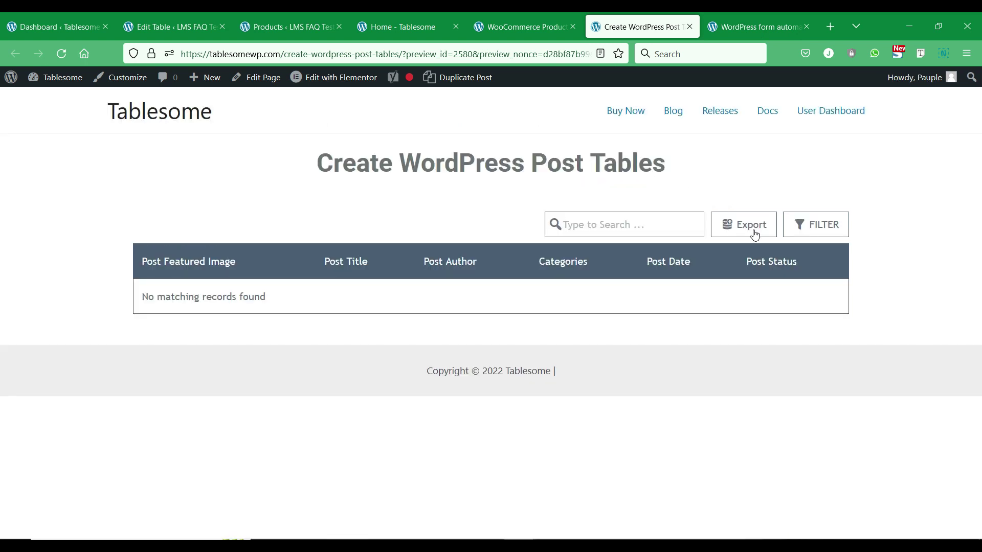
left_click(753, 230)
left_click(813, 228)
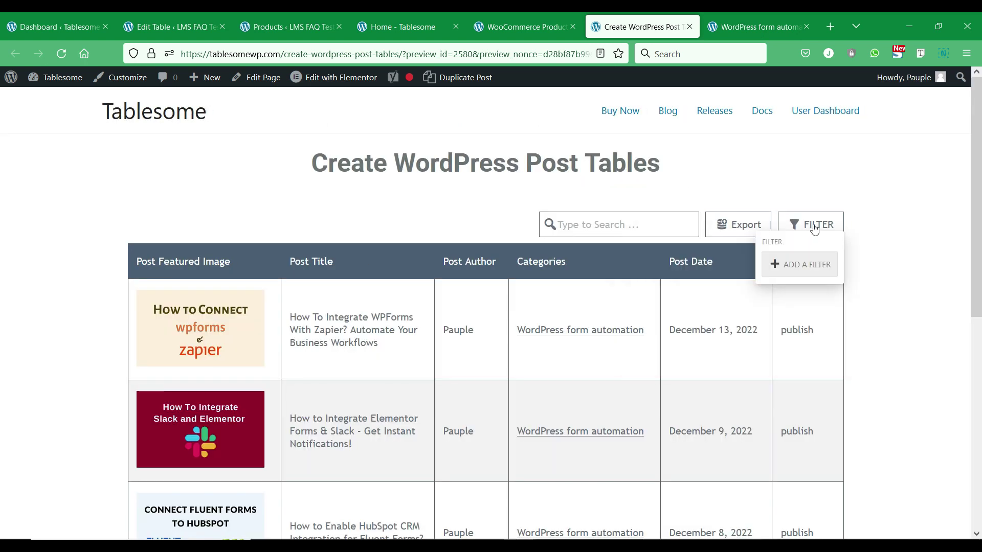
left_click(748, 195)
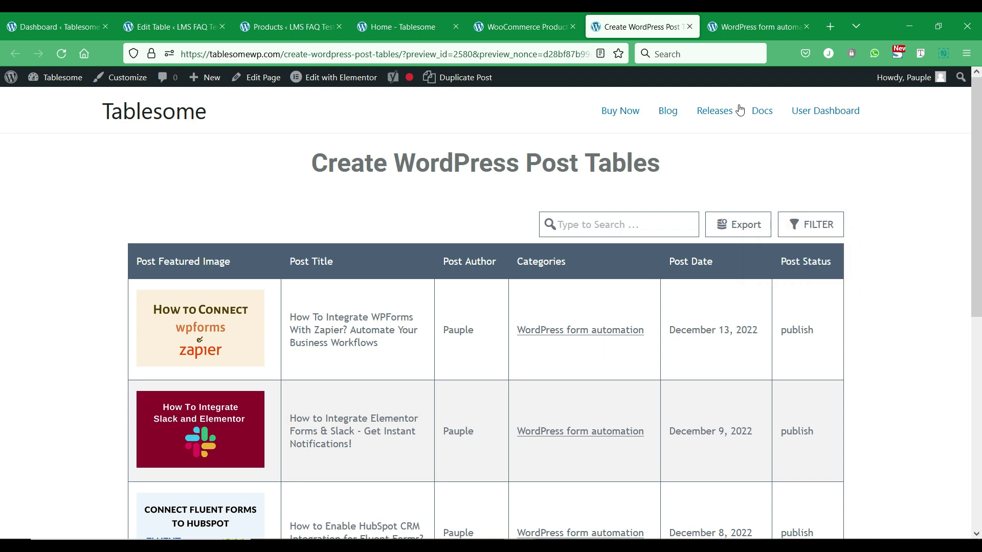
Look over the WordPress form automation category page, then close that tab
left_click(728, 18)
scroll(517, 244, "down", 3)
left_click(680, 23)
left_click(772, 23)
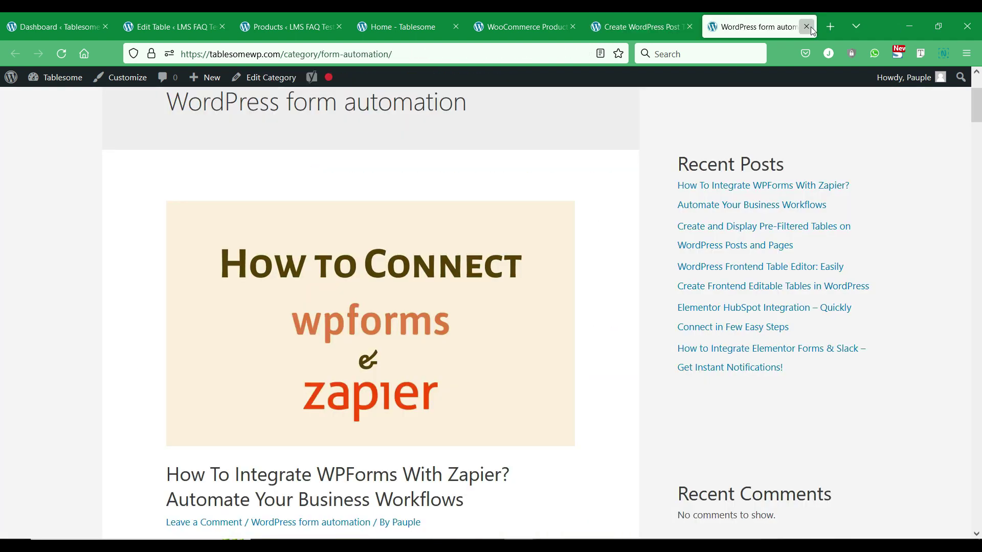
left_click(807, 26)
Page through the post table to page 2, then page 3
scroll(735, 289, "down", 10)
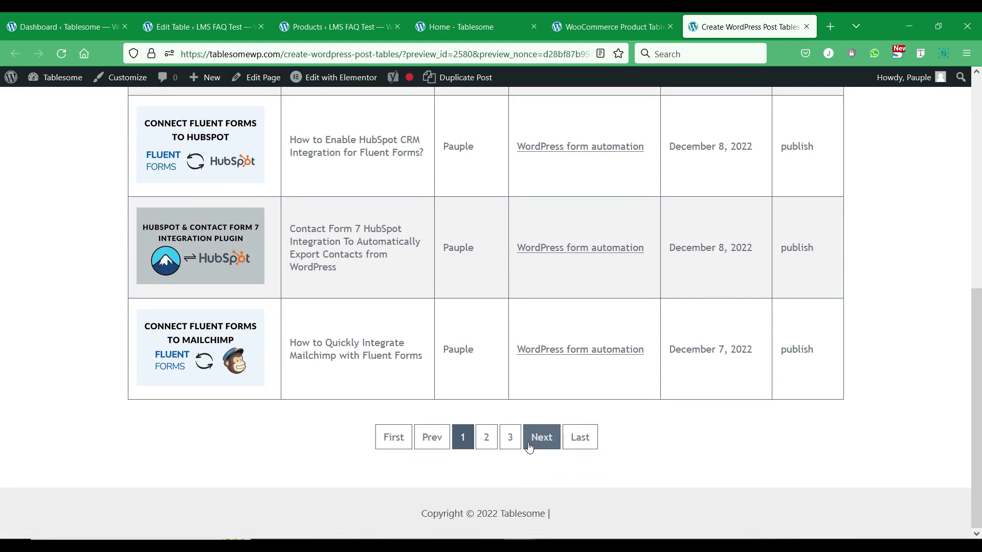
left_click(487, 443)
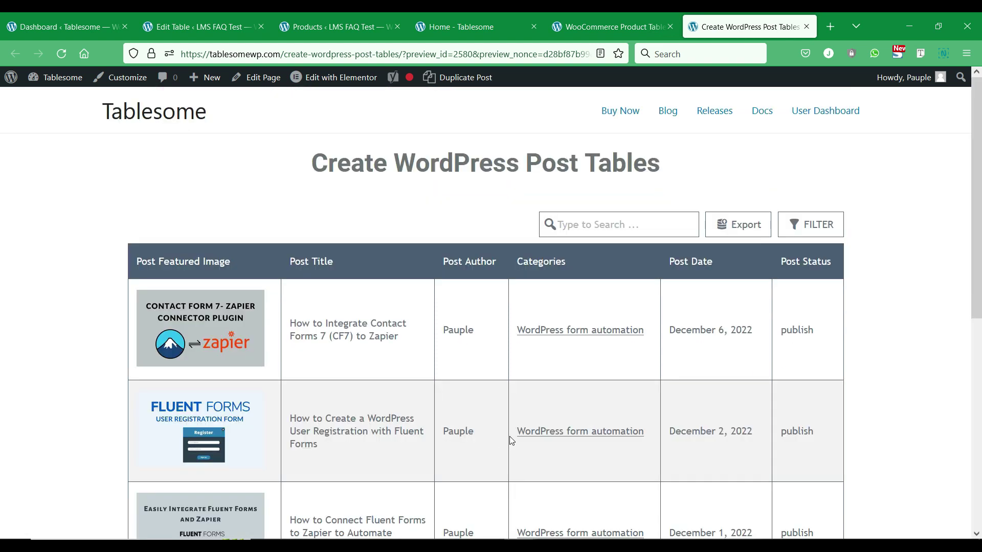
scroll(509, 437, "down", 6)
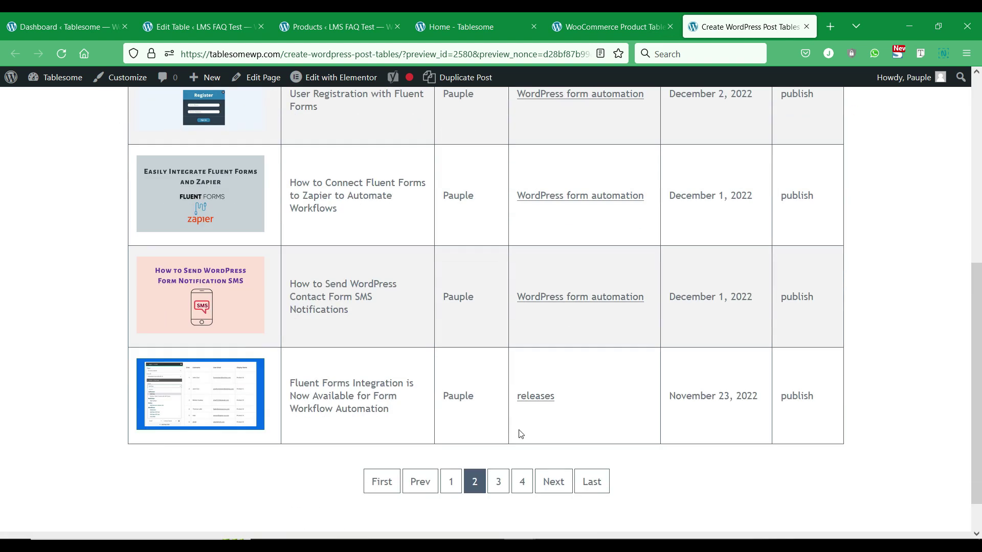
left_click(499, 490)
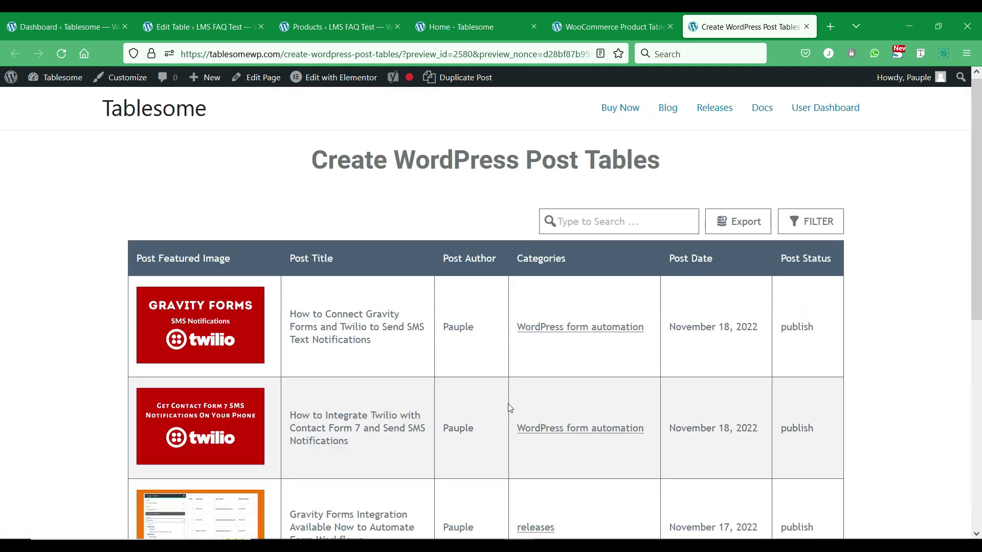
On the WooCommerce Product Table demo, sort by Size descending, then ascending
left_click(626, 14)
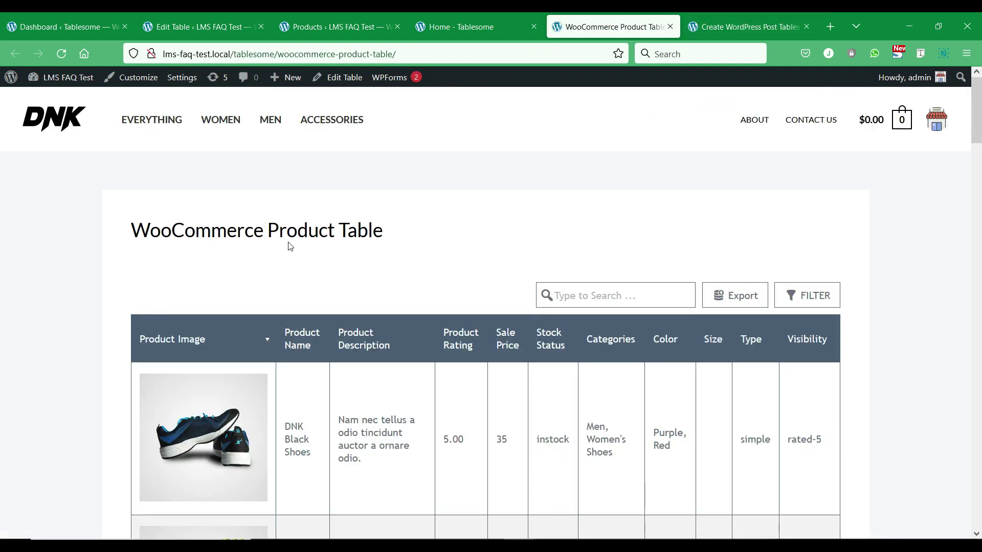
scroll(290, 247, "down", 1)
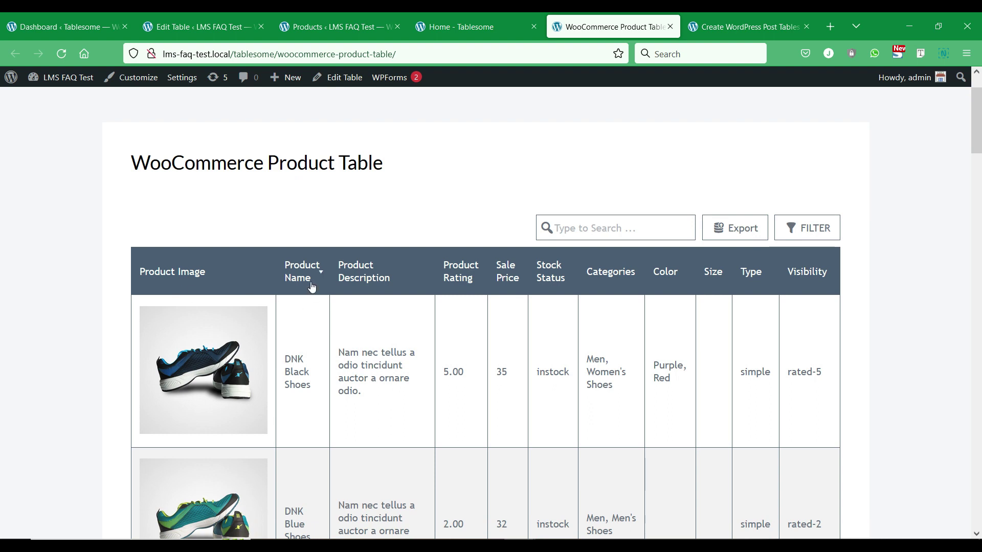
scroll(337, 188, "down", 1)
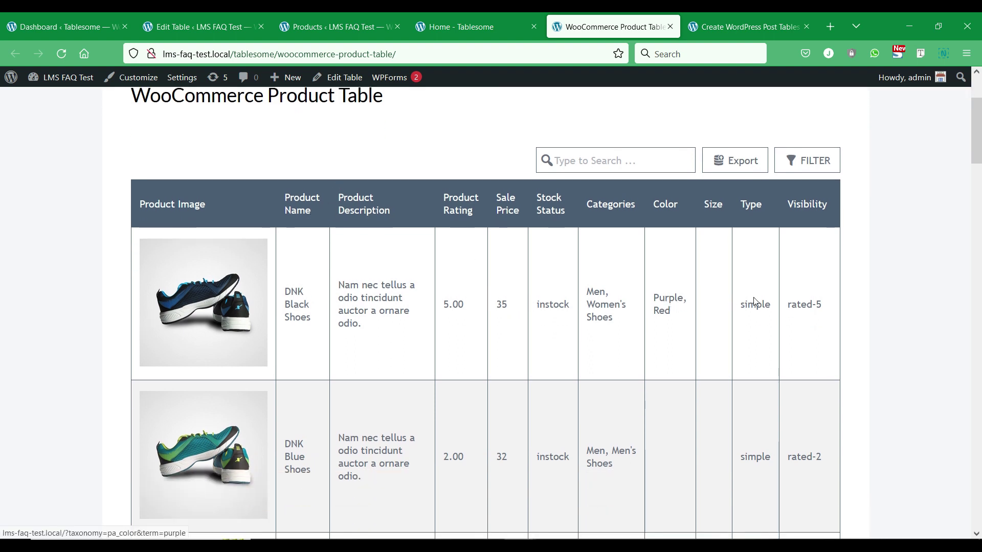
left_click(714, 209)
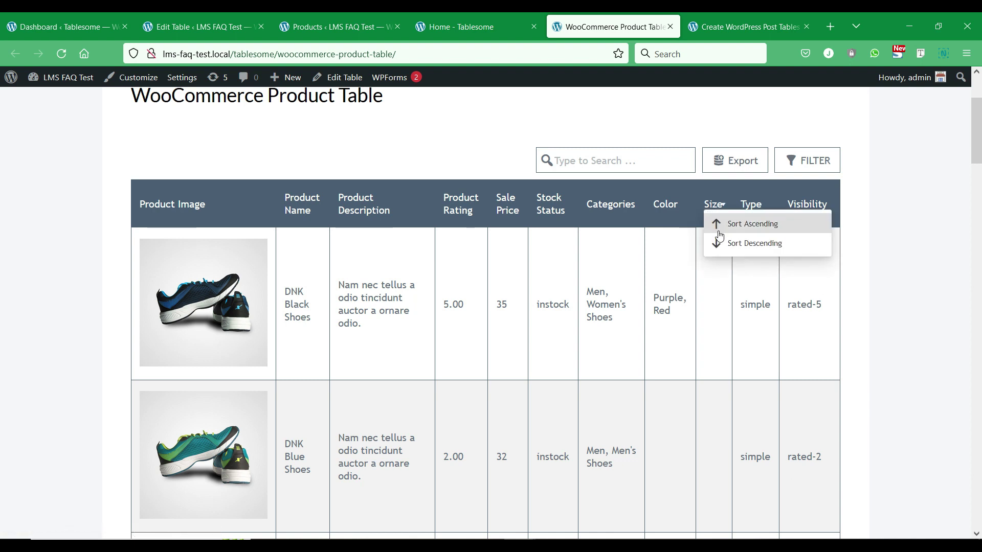
left_click(718, 242)
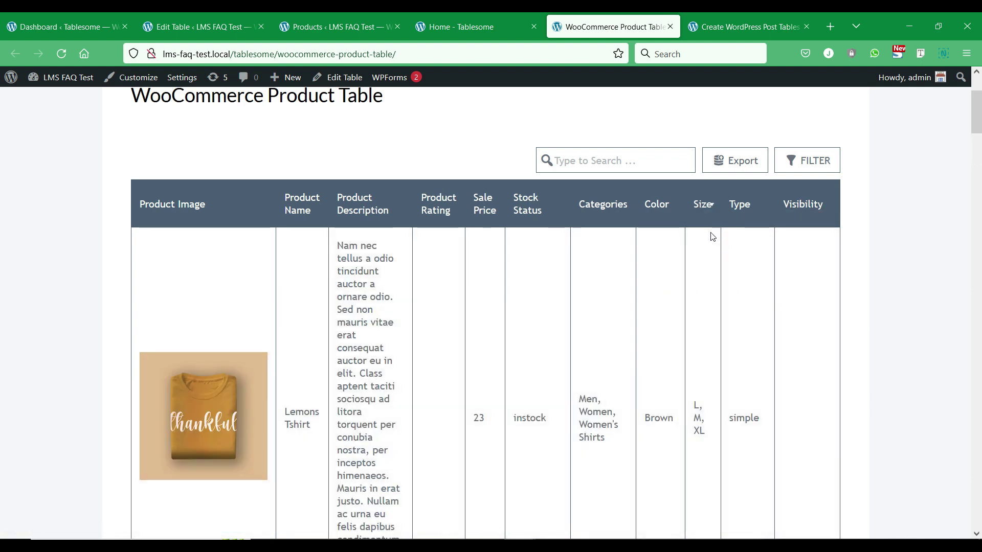
left_click(706, 217)
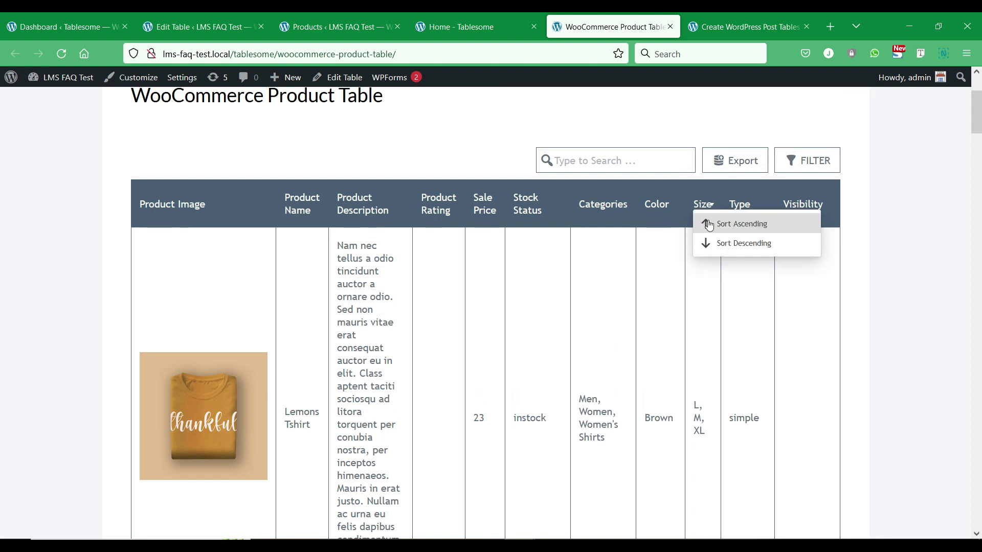
left_click(715, 241)
left_click(710, 213)
left_click(711, 224)
Sort the products by Visibility descending, then go to the Tablesome home page
left_click(808, 218)
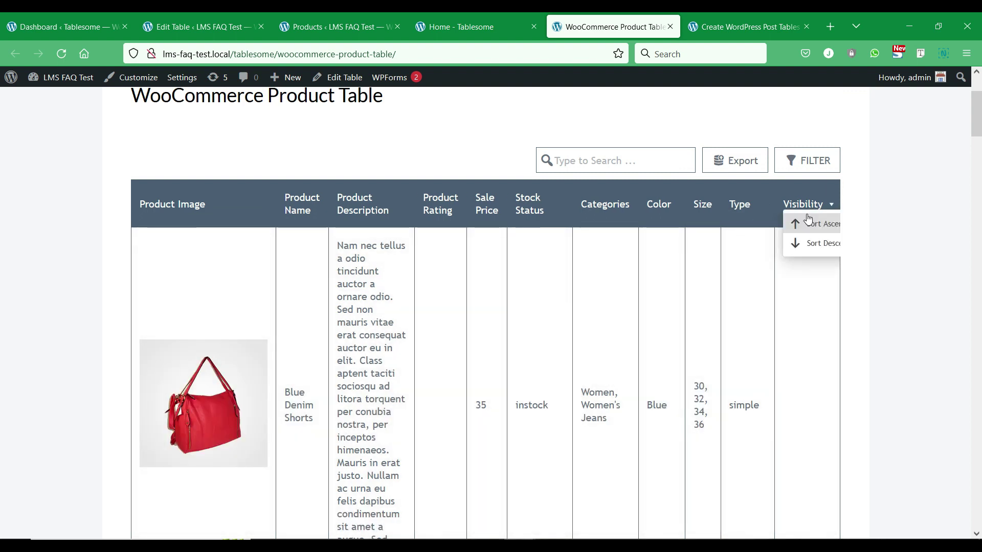
left_click(810, 242)
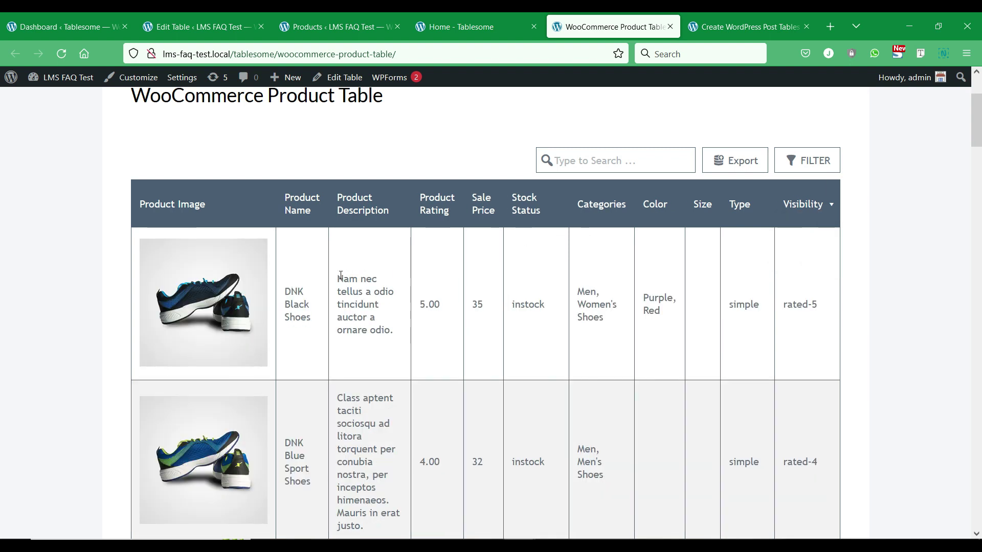
scroll(760, 293, "down", 10)
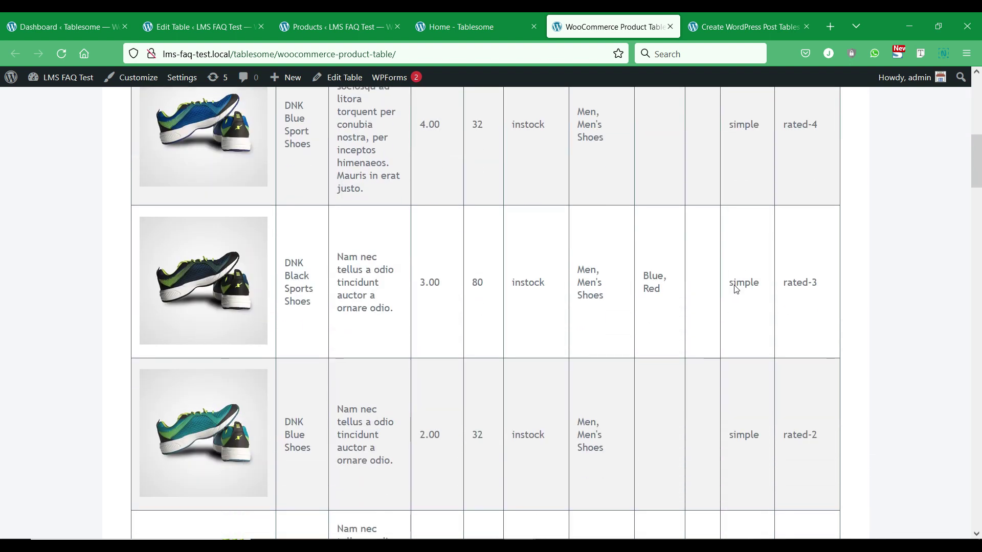
scroll(735, 289, "up", 10)
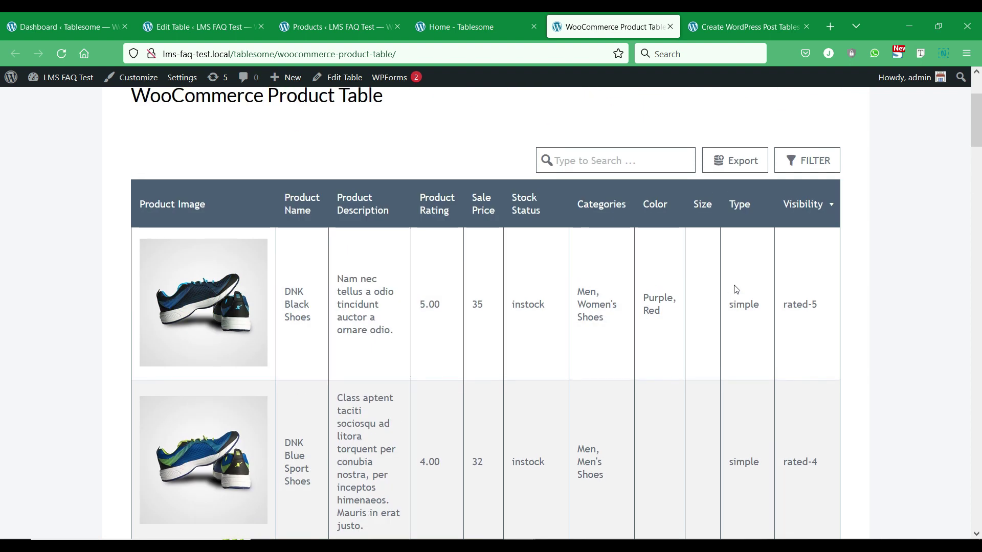
scroll(735, 290, "up", 2)
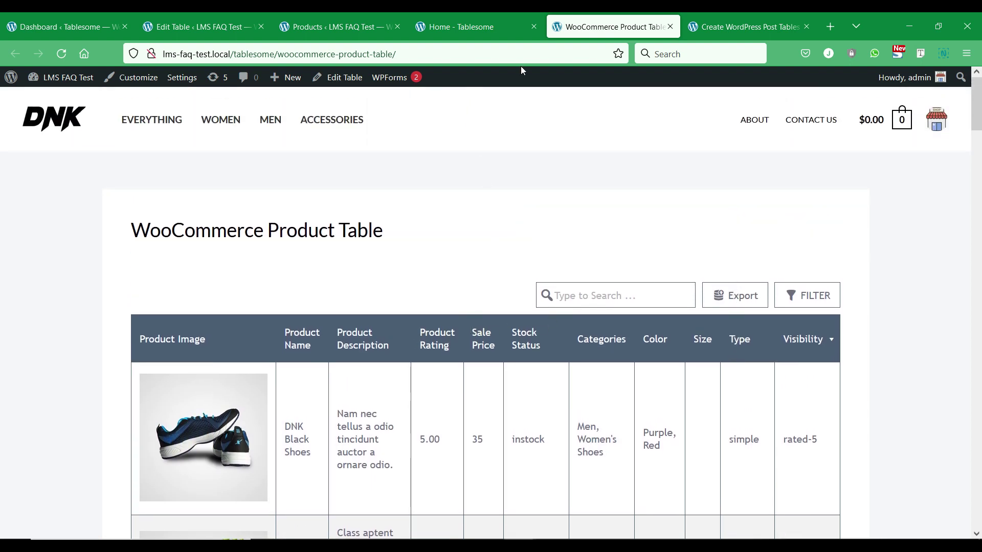
left_click(494, 22)
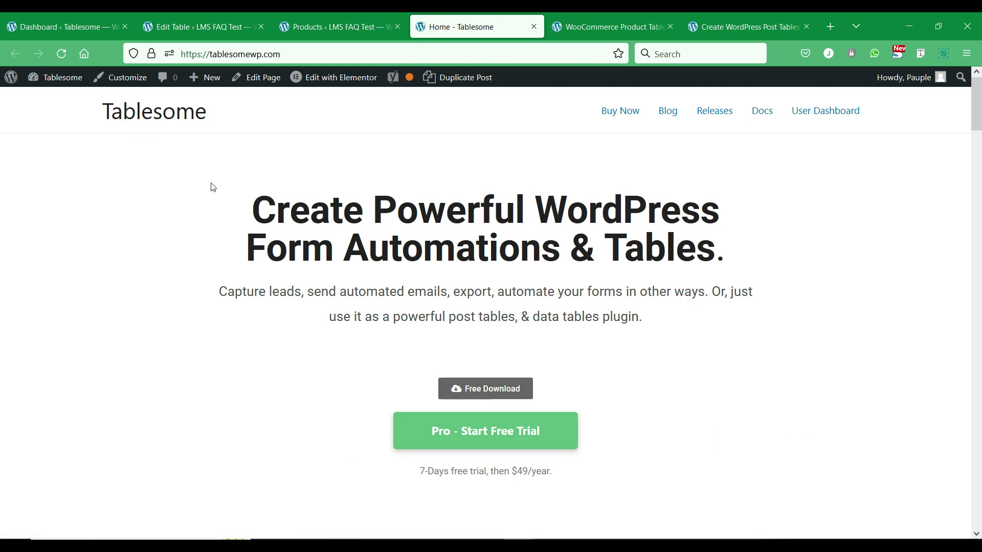
Scroll through the tablesomewp.com home page and back up to its hero section
scroll(243, 184, "down", 10)
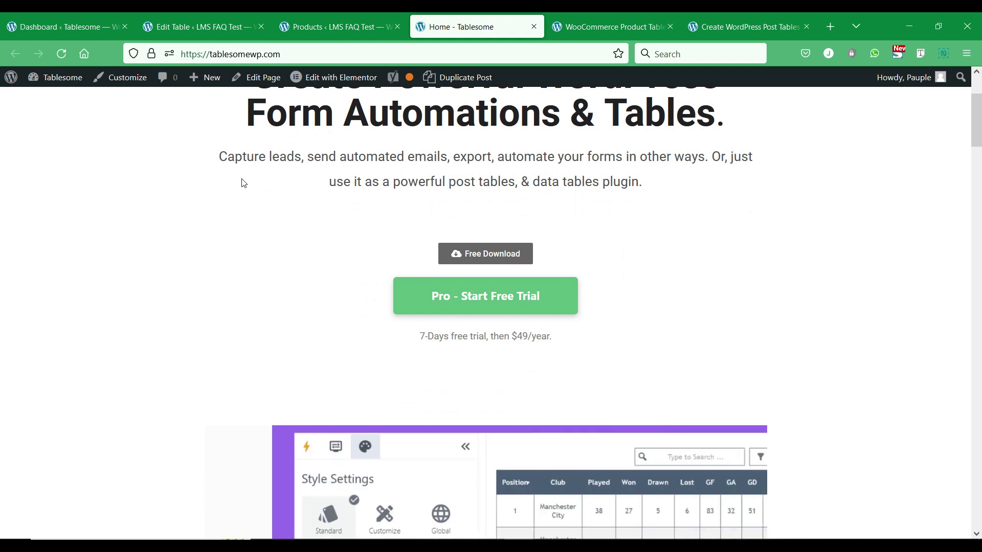
scroll(244, 183, "up", 2)
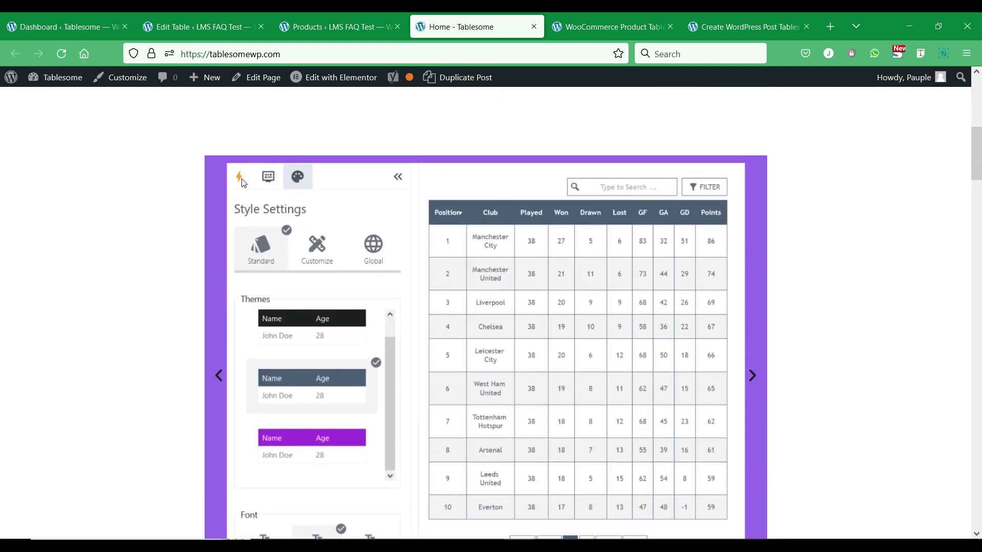
scroll(243, 183, "down", 20)
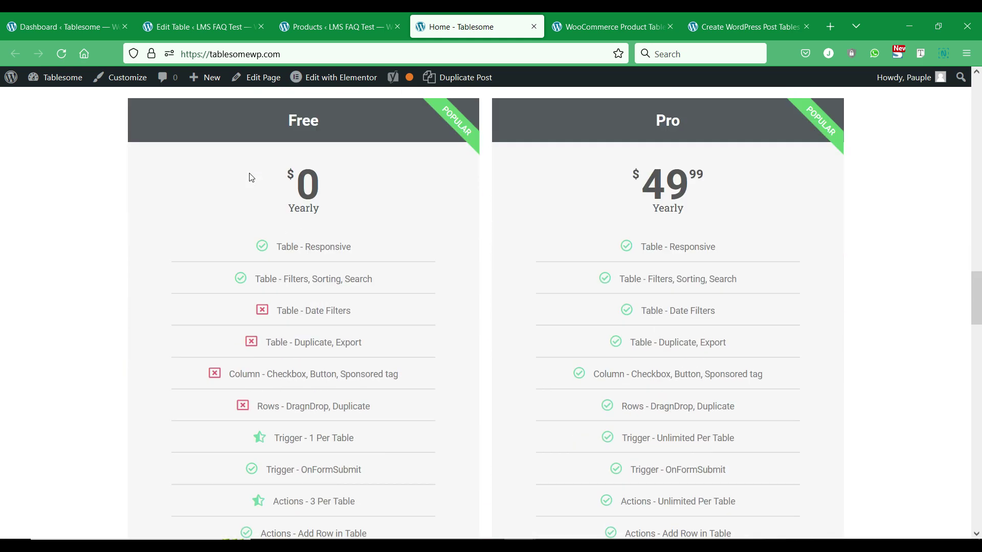
scroll(251, 178, "down", 15)
scroll(254, 176, "up", 5)
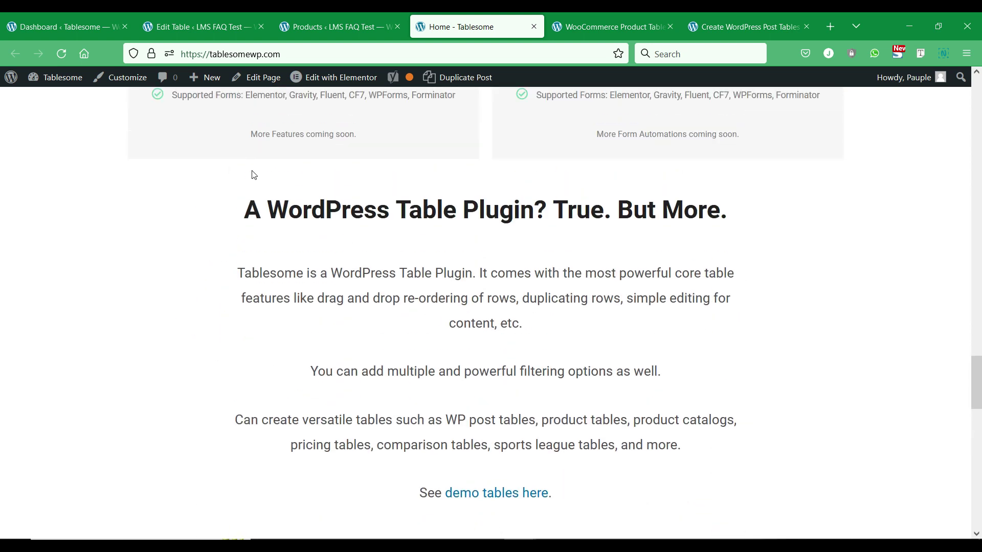
scroll(254, 176, "down", 2)
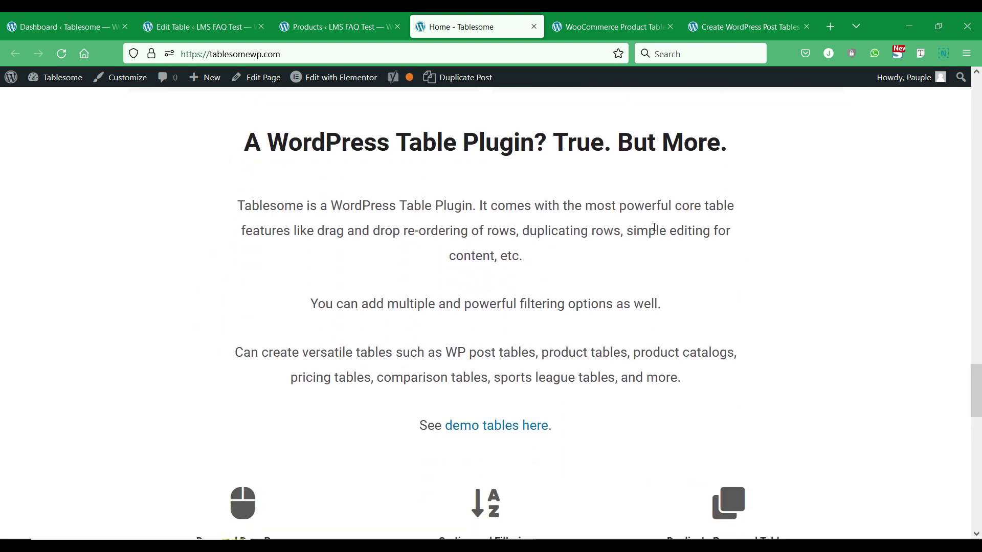
scroll(677, 224, "up", 15)
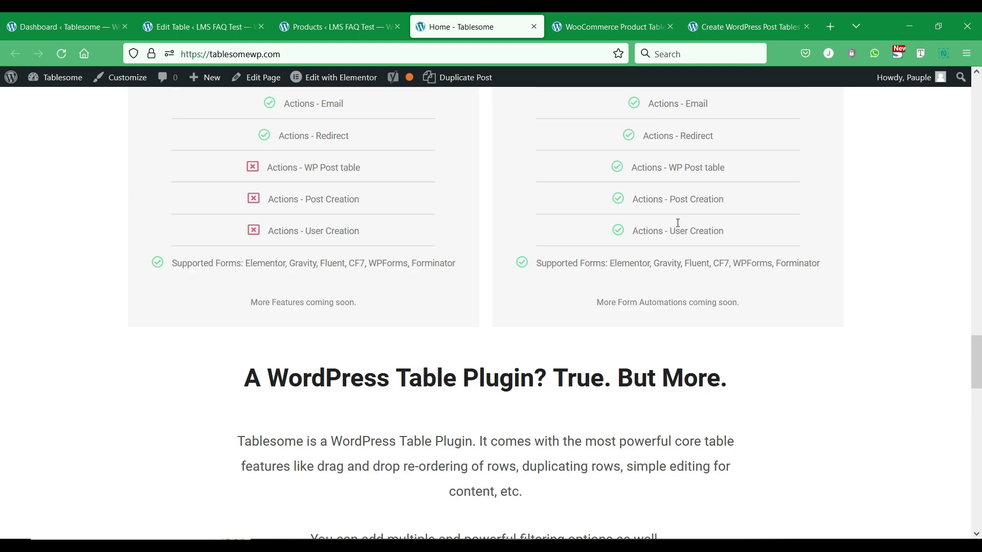
scroll(679, 226, "up", 10)
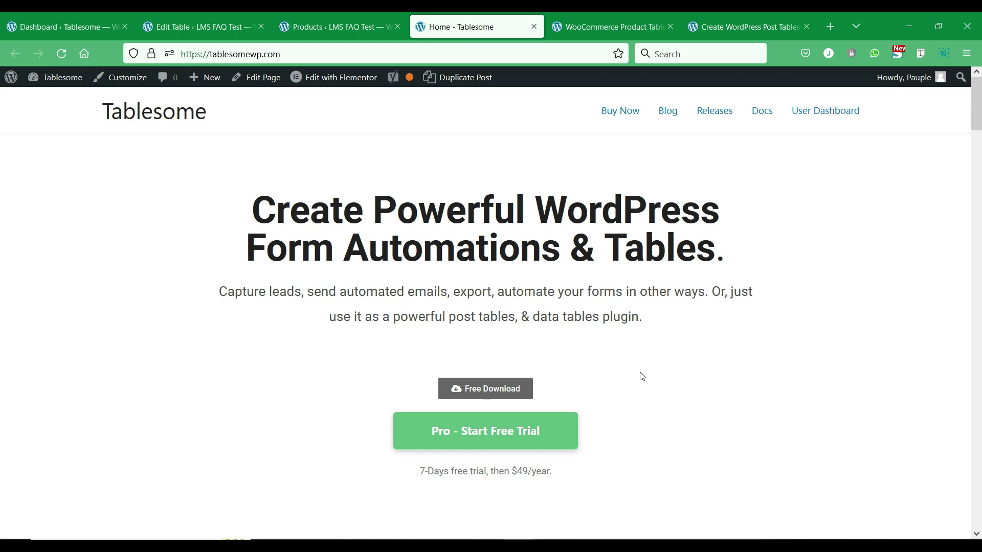
From the WordPress Dashboard, create a new Tablesome table named 'WordPress Post Table'
left_click(351, 31)
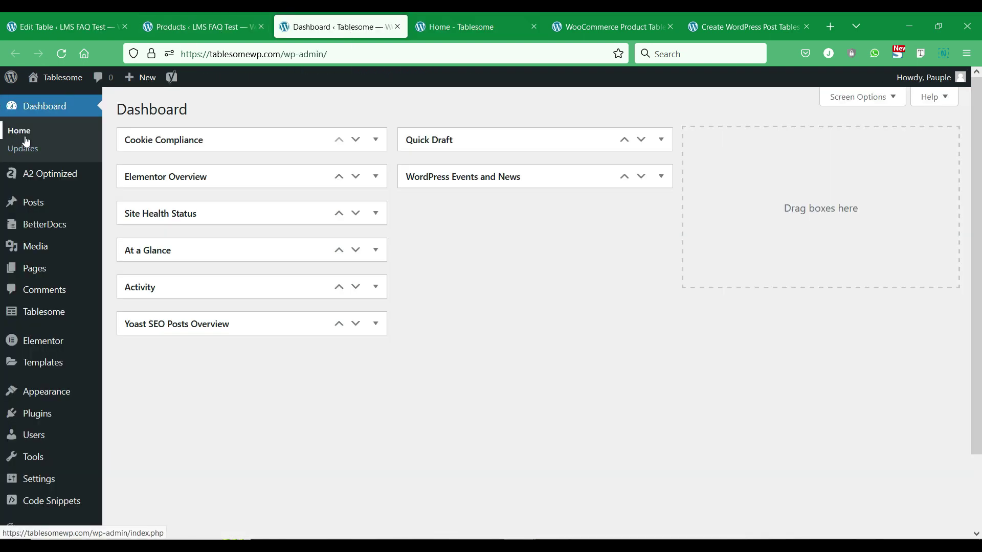
mouse_move(42, 310)
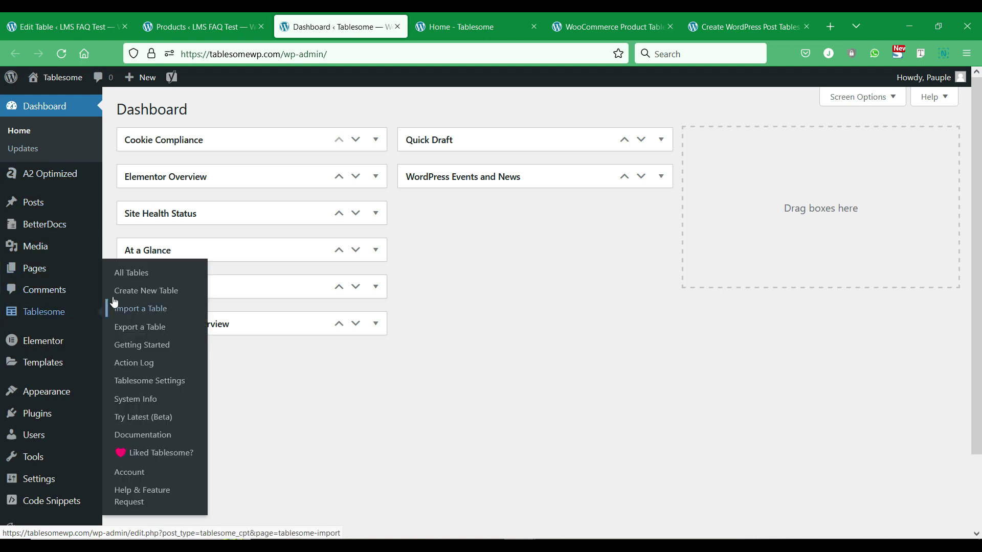
left_click(137, 295)
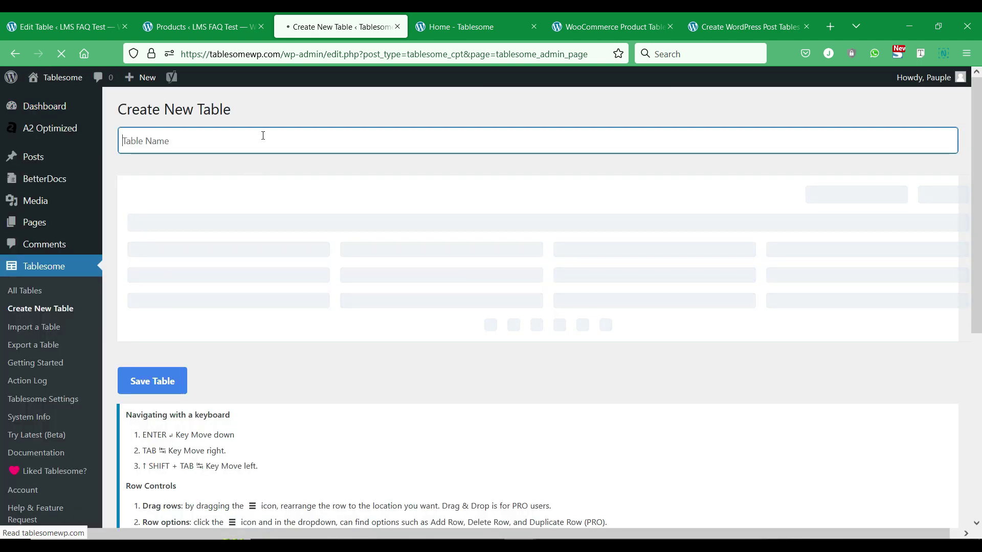
type("WordPress Post Table")
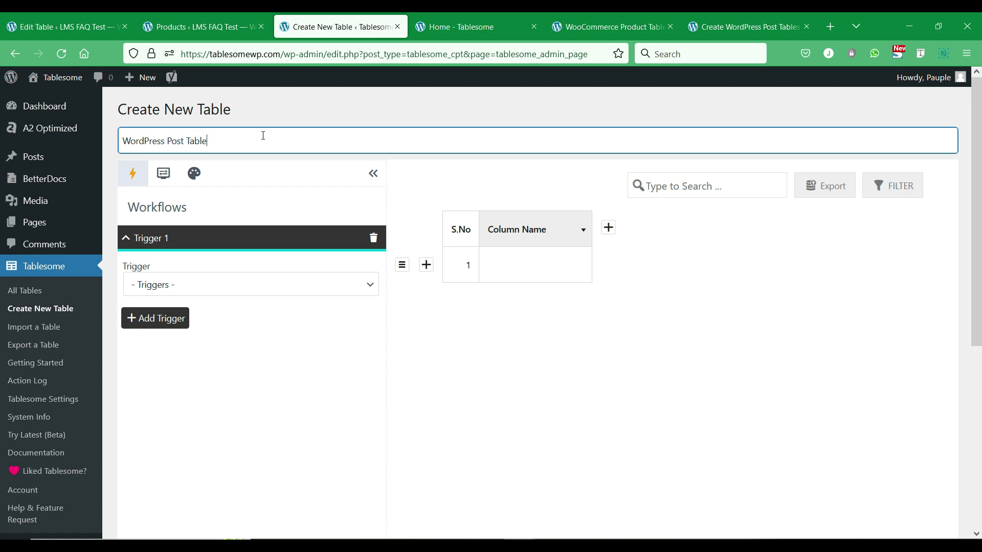
scroll(263, 136, "down", 2)
Set Trigger 1 to On Table Load and bring up the Action 1 choices
left_click(244, 216)
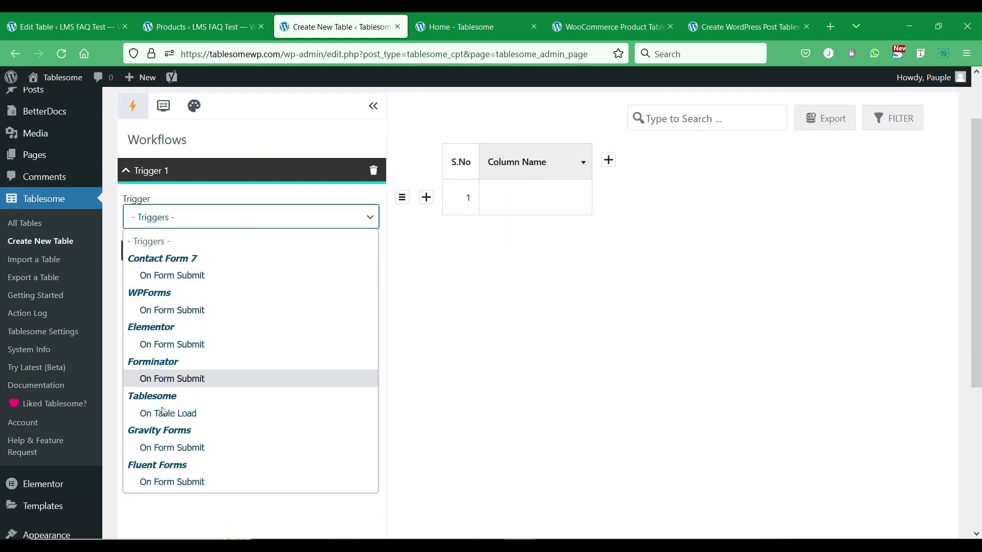
left_click(199, 422)
scroll(235, 252, "down", 2)
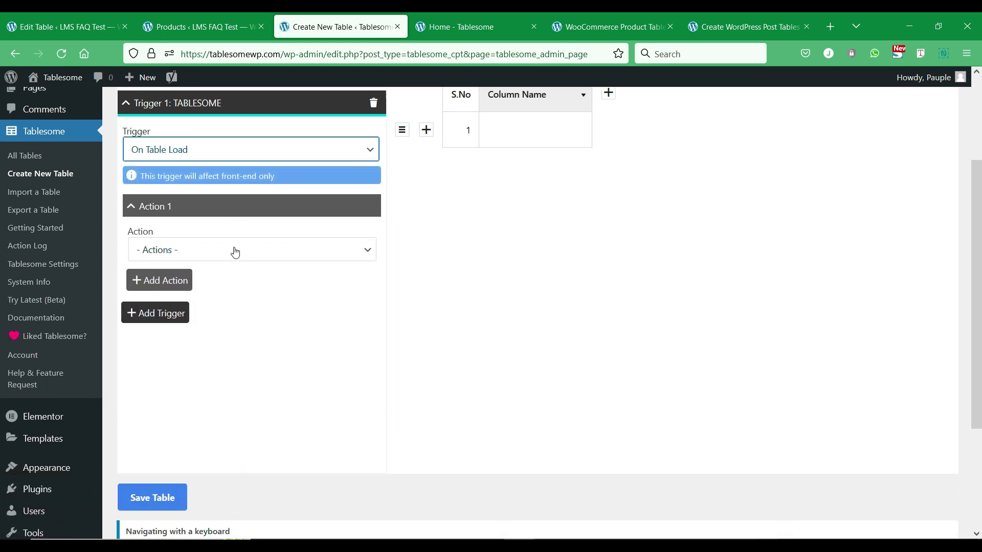
left_click(318, 250)
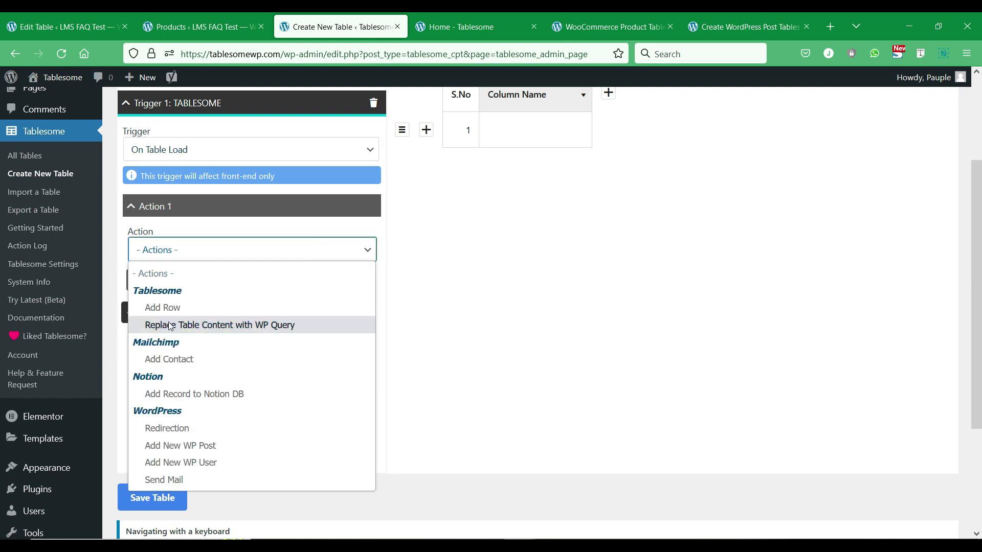
Use Replace Table Content with WP Query on Posts, filtered by Post Title Is 'form'
left_click(198, 324)
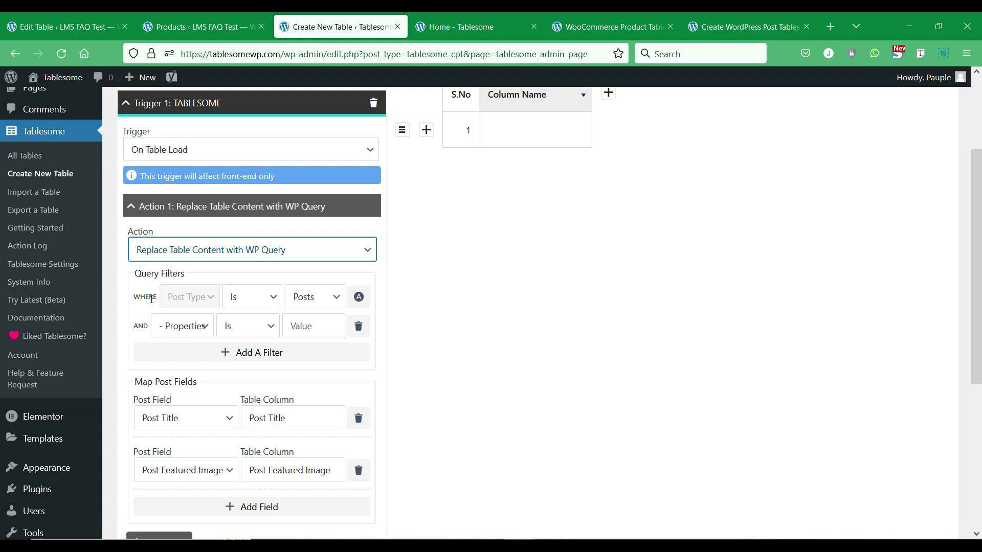
left_click(302, 304)
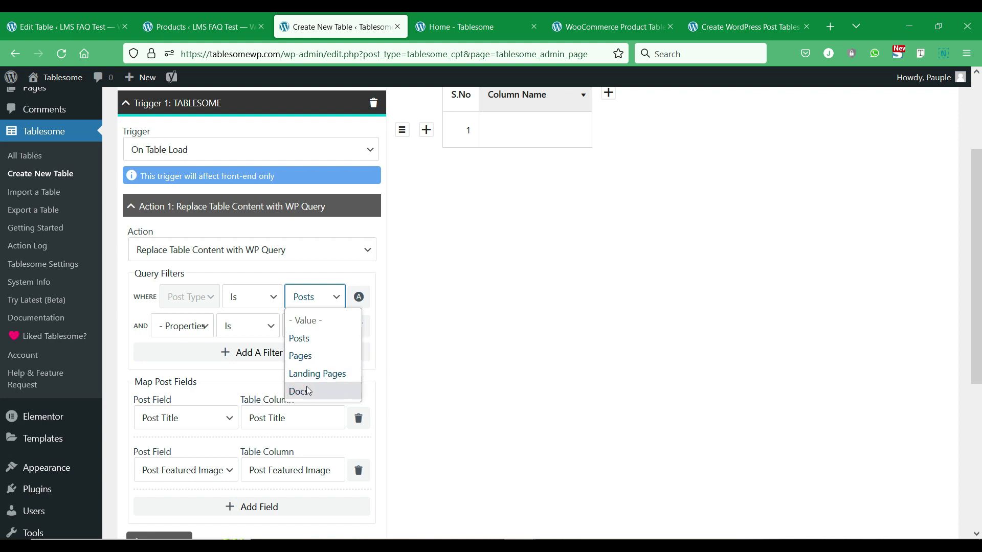
left_click(315, 342)
left_click(310, 330)
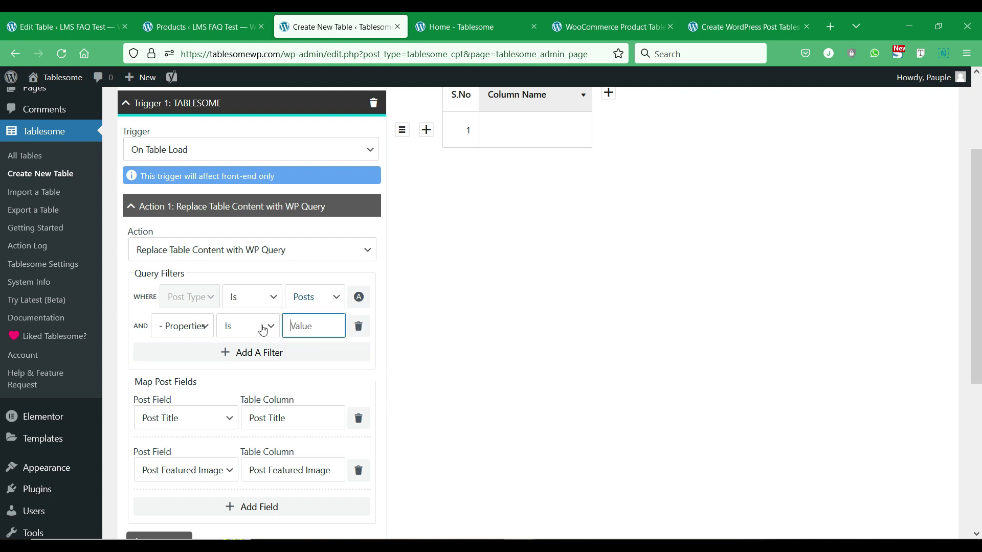
left_click(192, 328)
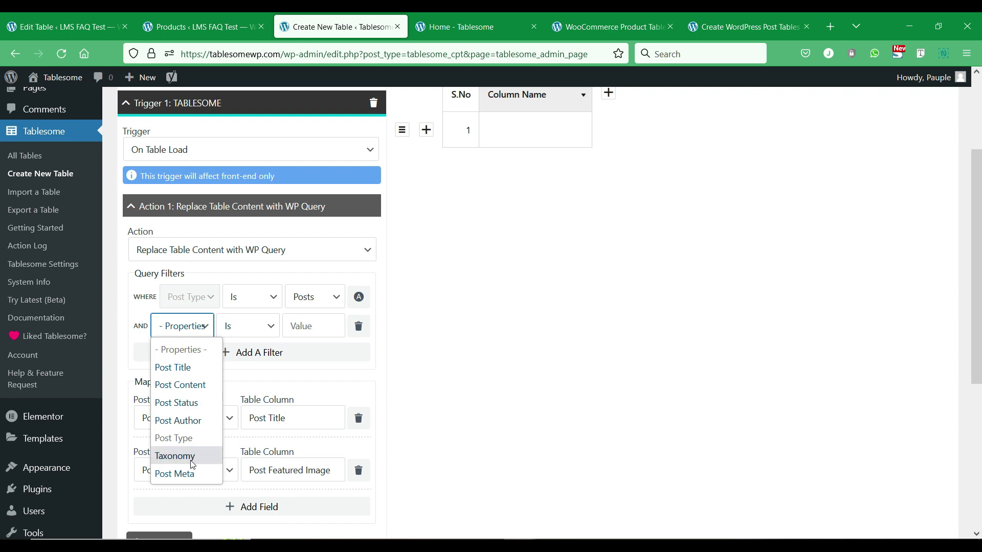
left_click(197, 374)
left_click(300, 325)
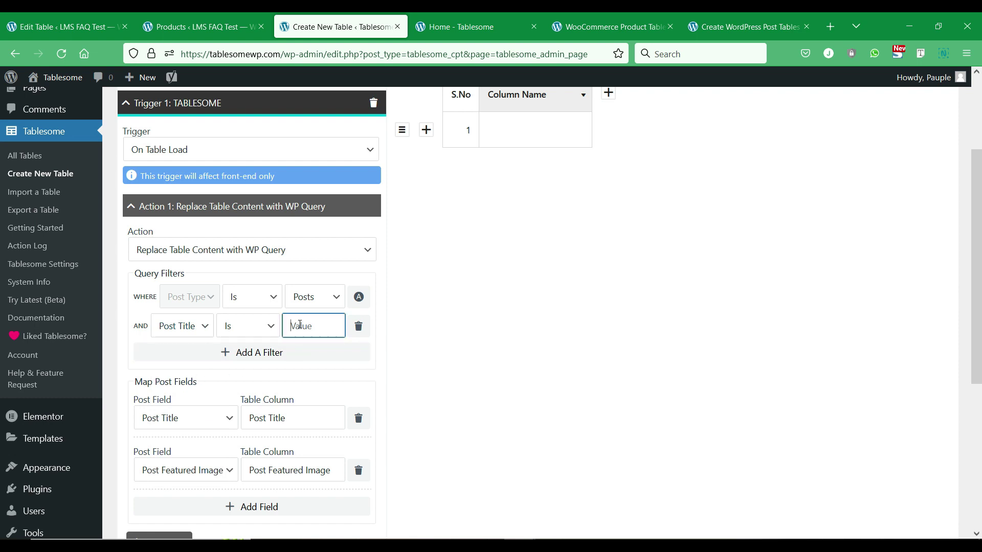
type("form")
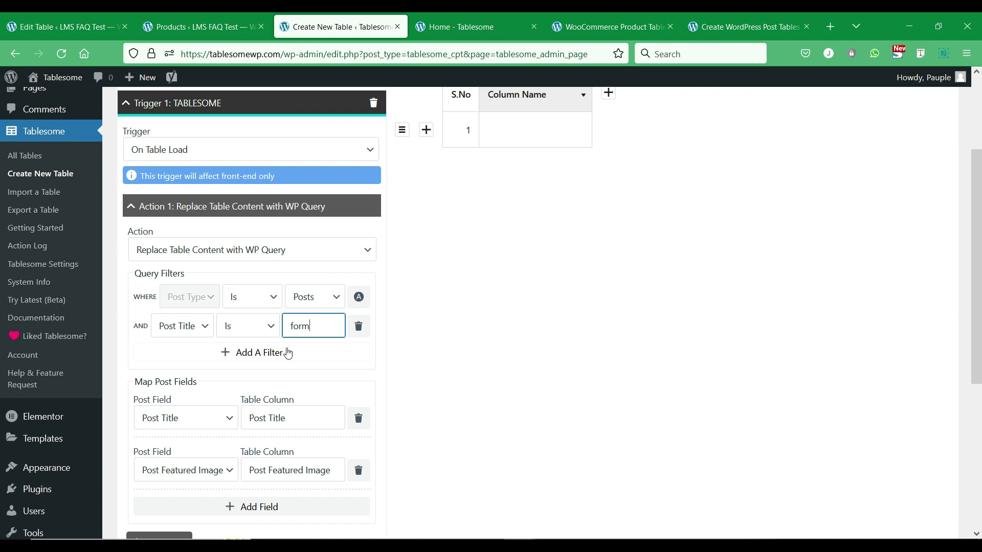
left_click(261, 334)
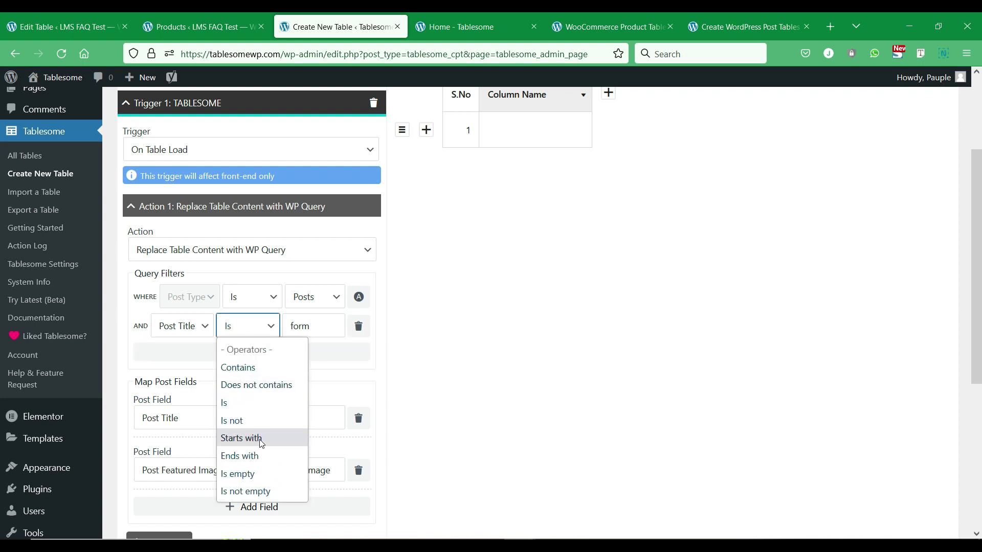
left_click(464, 352)
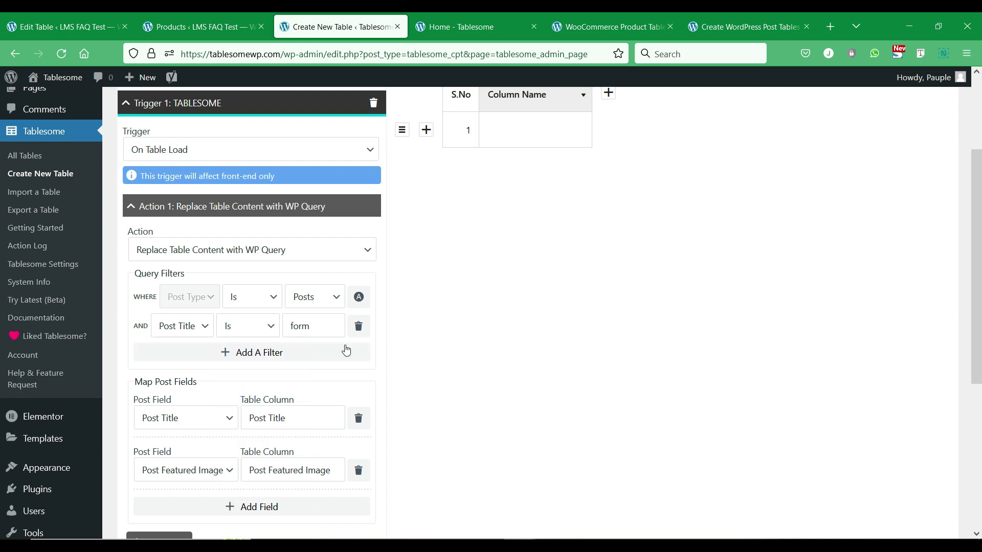
Add an AND filter requiring Post Status Is Publish
left_click(215, 353)
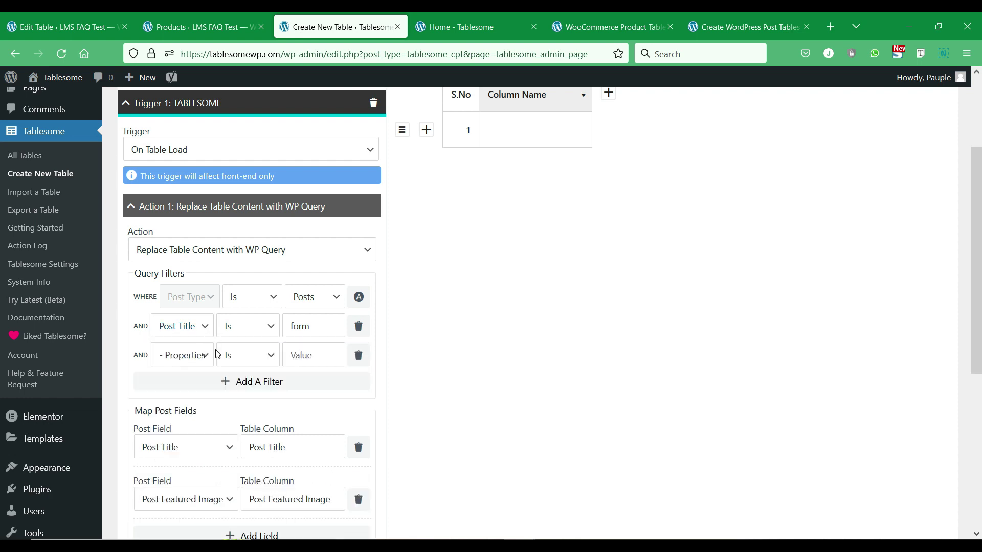
left_click(200, 361)
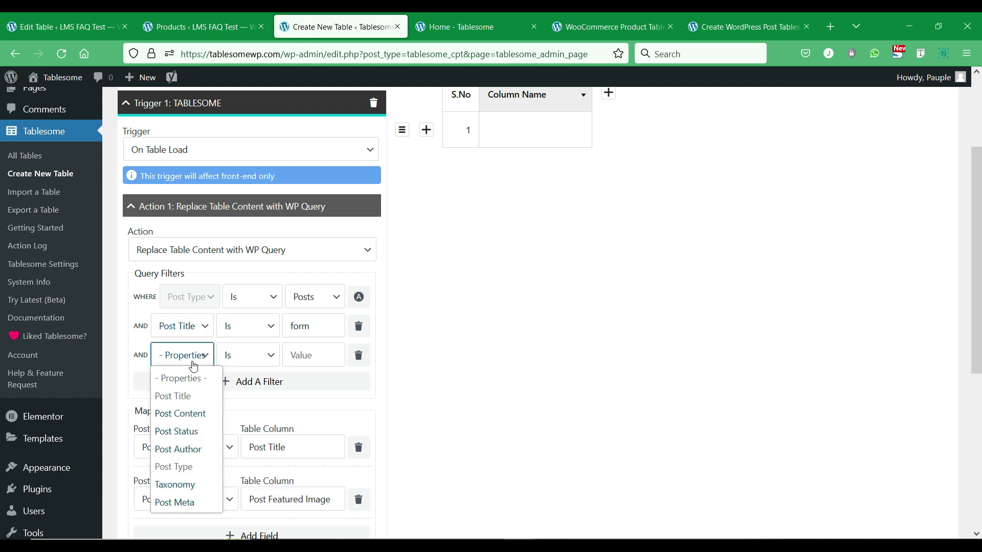
left_click(195, 433)
left_click(307, 355)
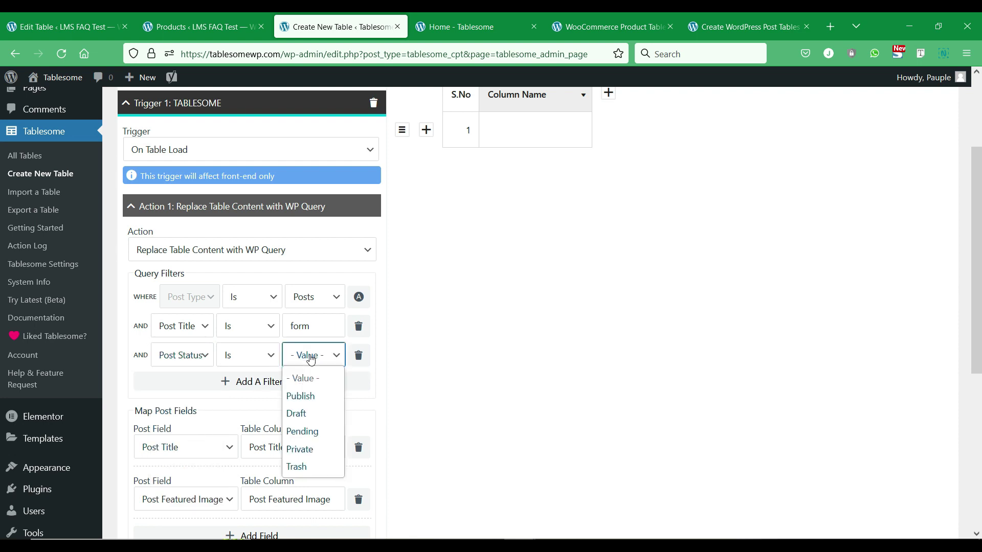
left_click(300, 397)
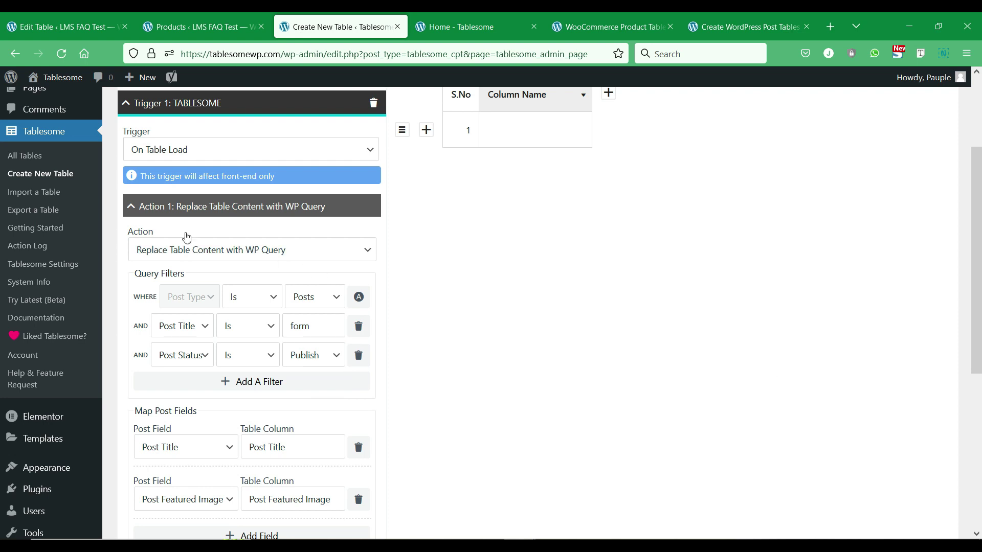
scroll(246, 240, "down", 2)
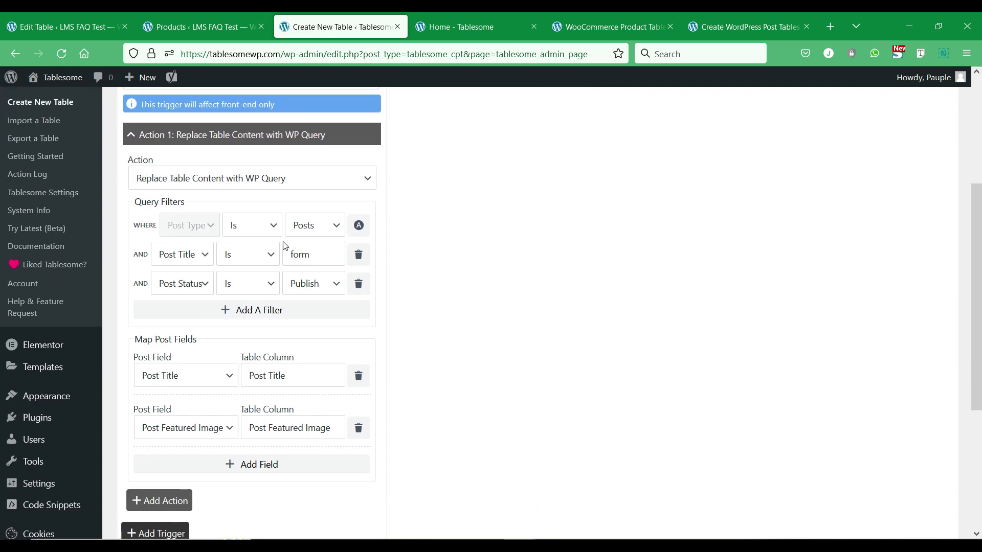
Keep Post Title in the first column and add a Post Excerpt mapping row
scroll(286, 246, "down", 2)
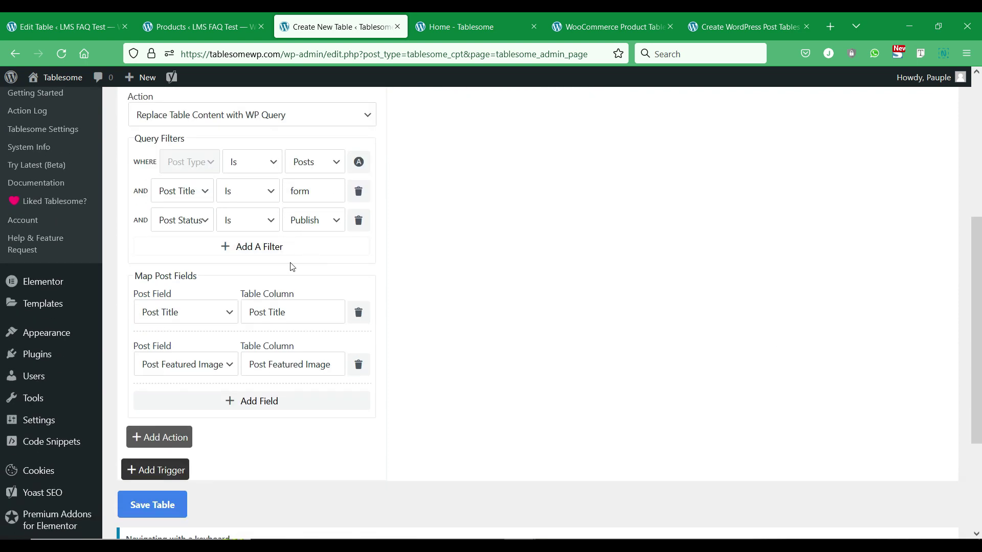
left_click(217, 322)
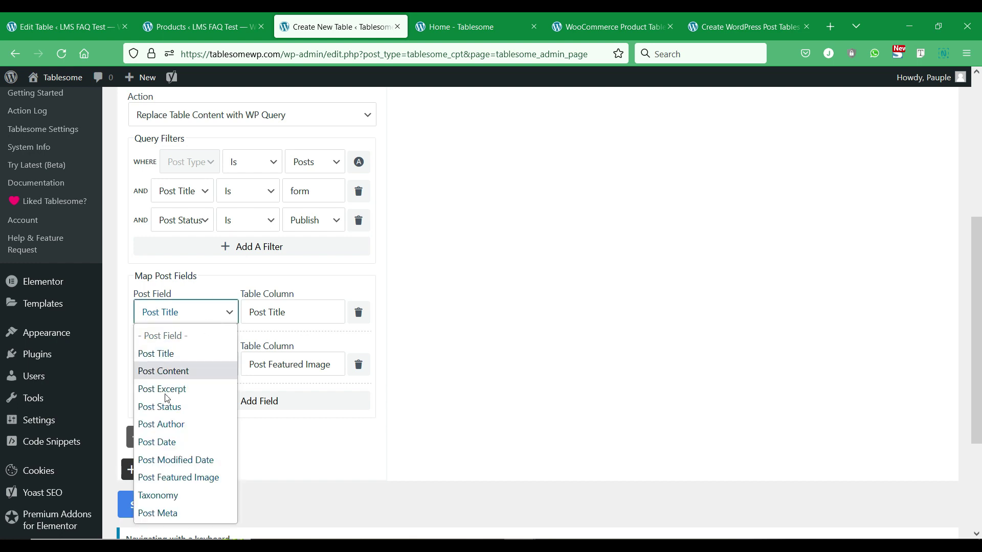
left_click(312, 313)
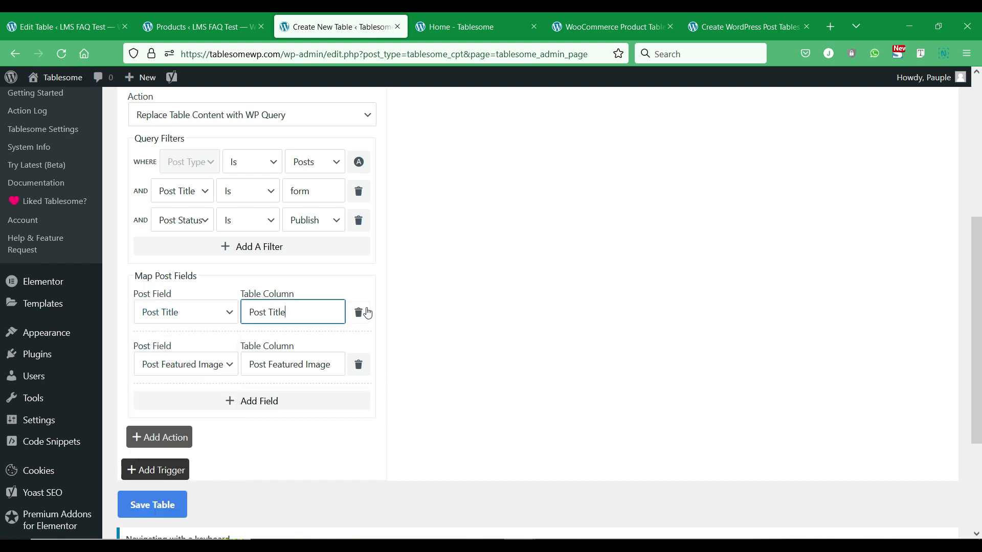
left_click(215, 405)
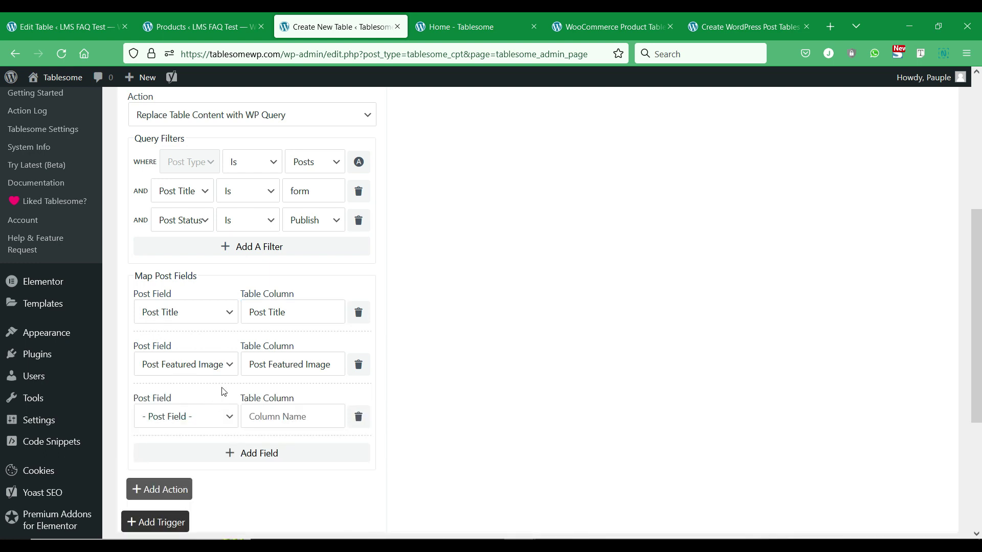
left_click(212, 416)
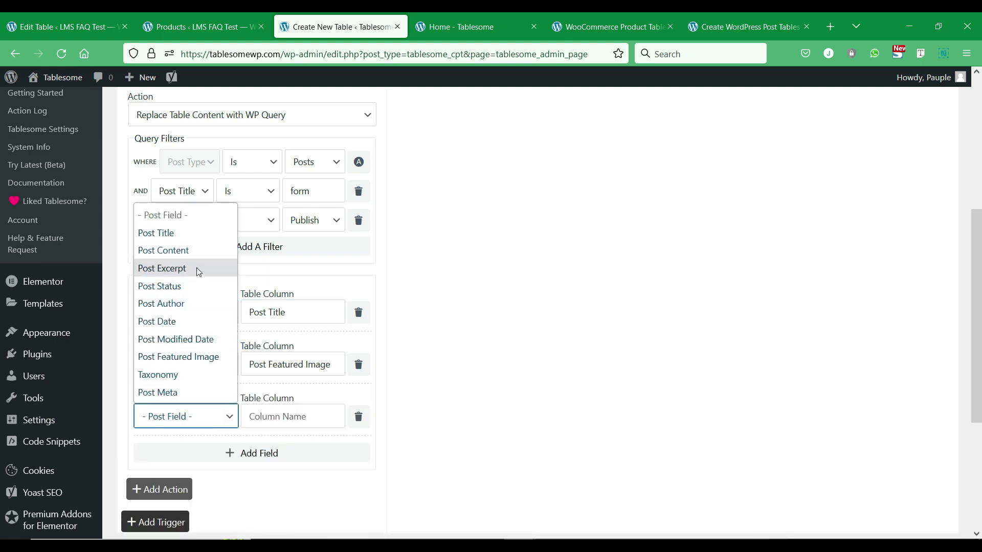
left_click(197, 250)
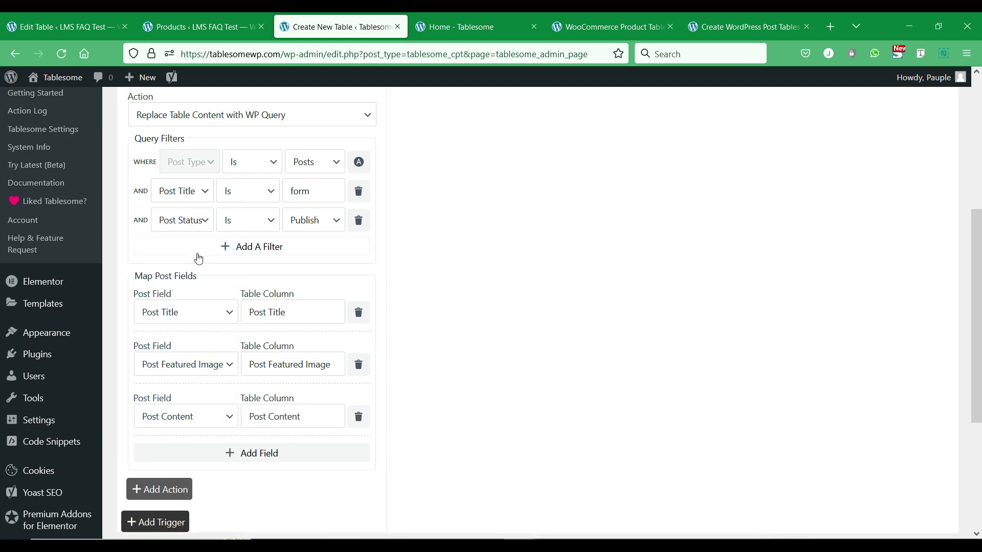
left_click(216, 420)
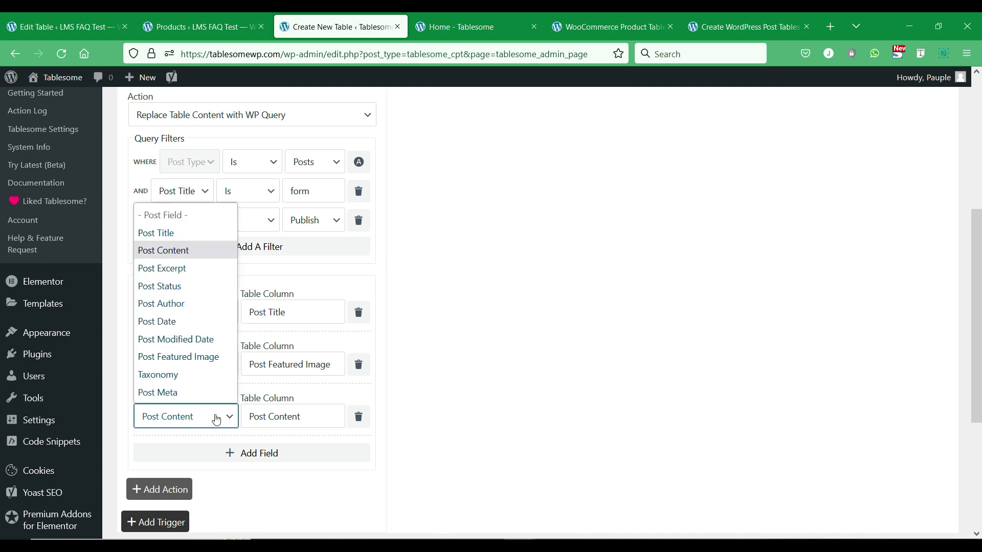
left_click(198, 267)
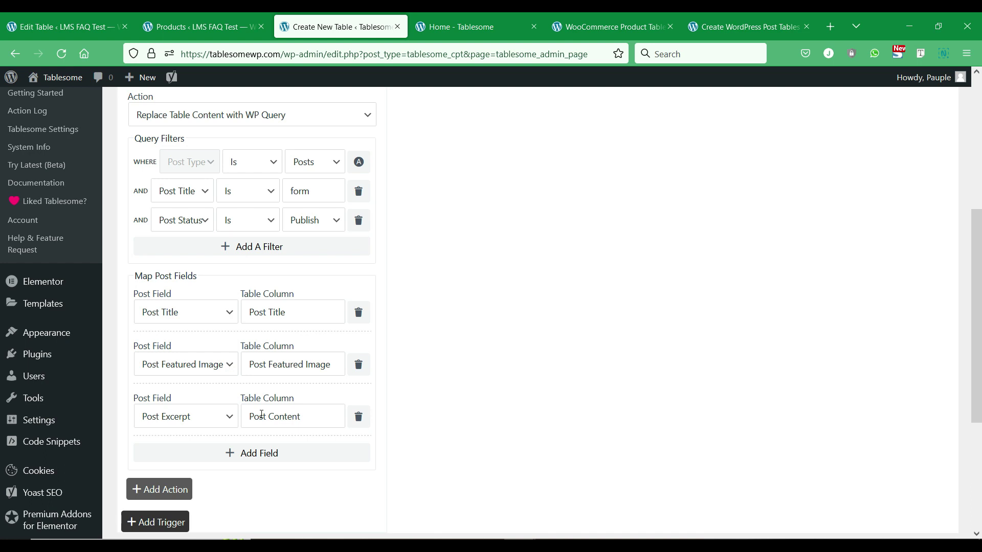
left_click(358, 417)
left_click(252, 403)
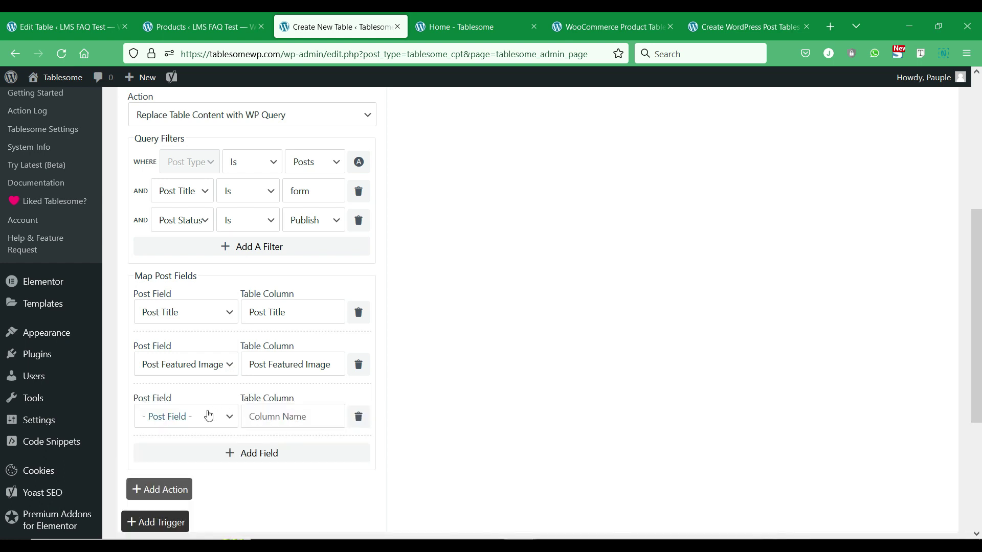
left_click(208, 417)
left_click(189, 268)
left_click(252, 453)
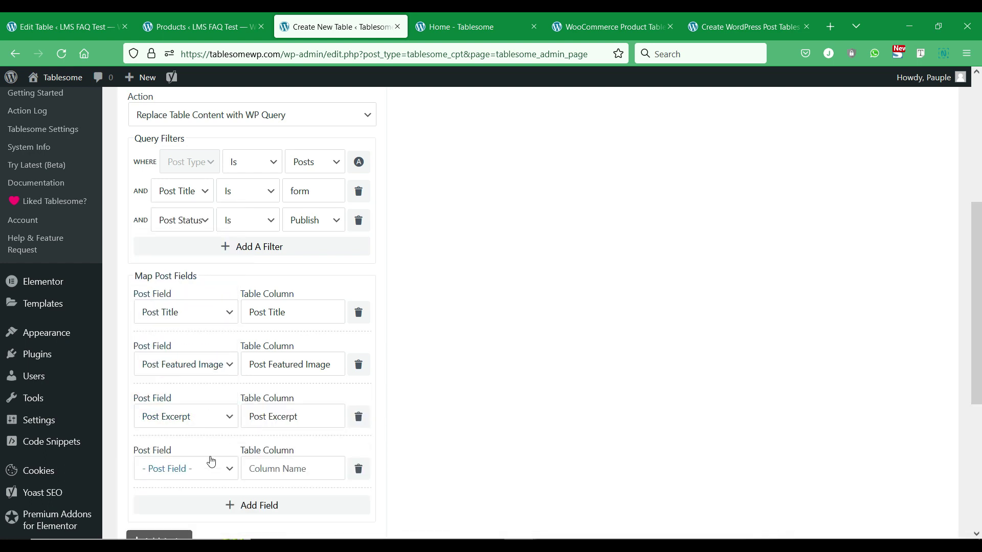
Add mapping rows for Post Status, Post Author and Post Date
left_click(209, 468)
left_click(189, 346)
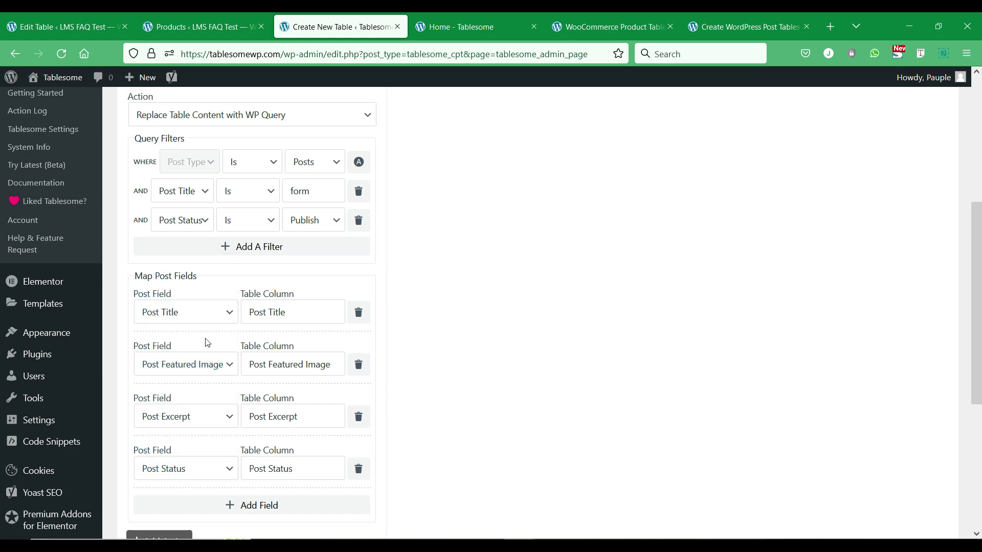
scroll(208, 340, "down", 4)
left_click(241, 303)
left_click(201, 318)
left_click(190, 430)
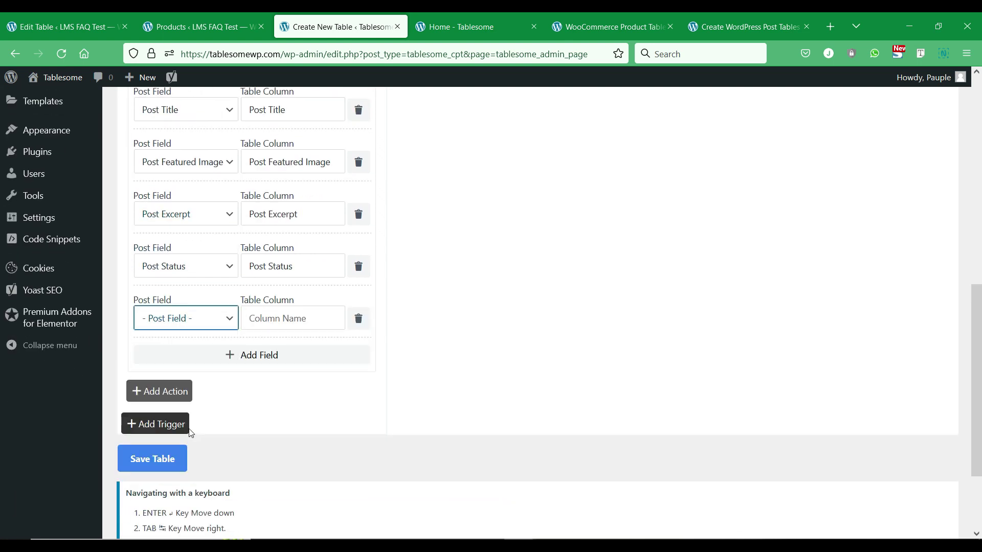
left_click(215, 354)
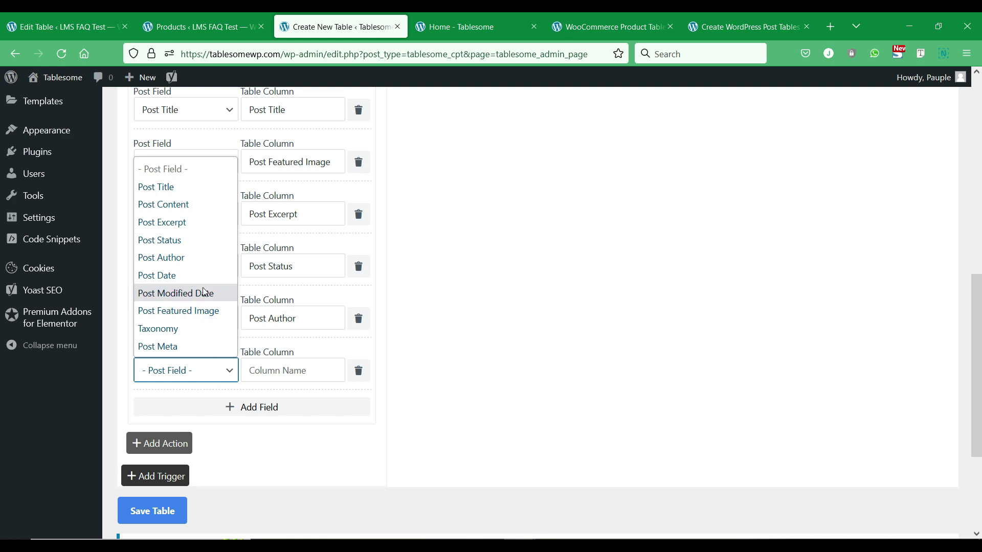
left_click(204, 276)
left_click(207, 408)
Map a Taxonomy row to Categories and name its column 'Category'
left_click(204, 424)
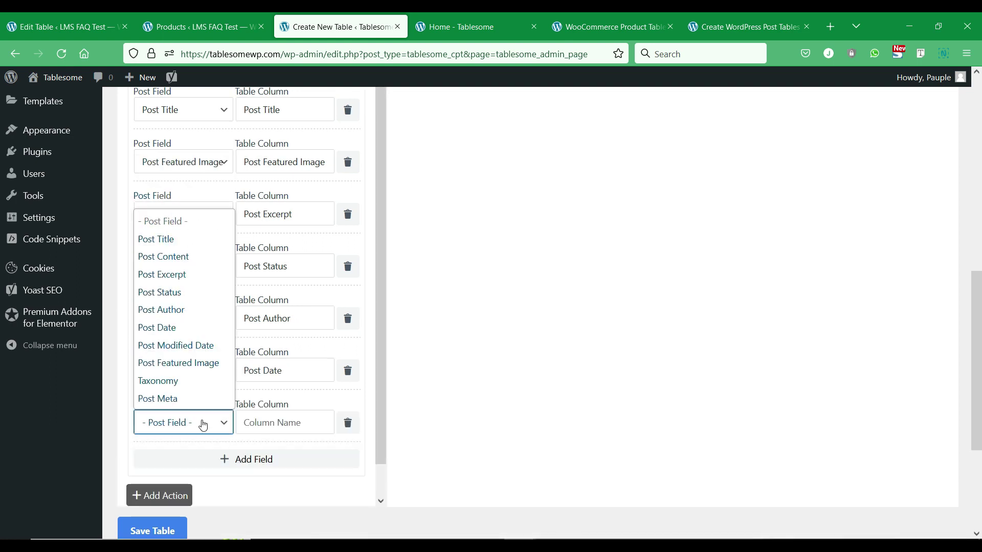
left_click(192, 380)
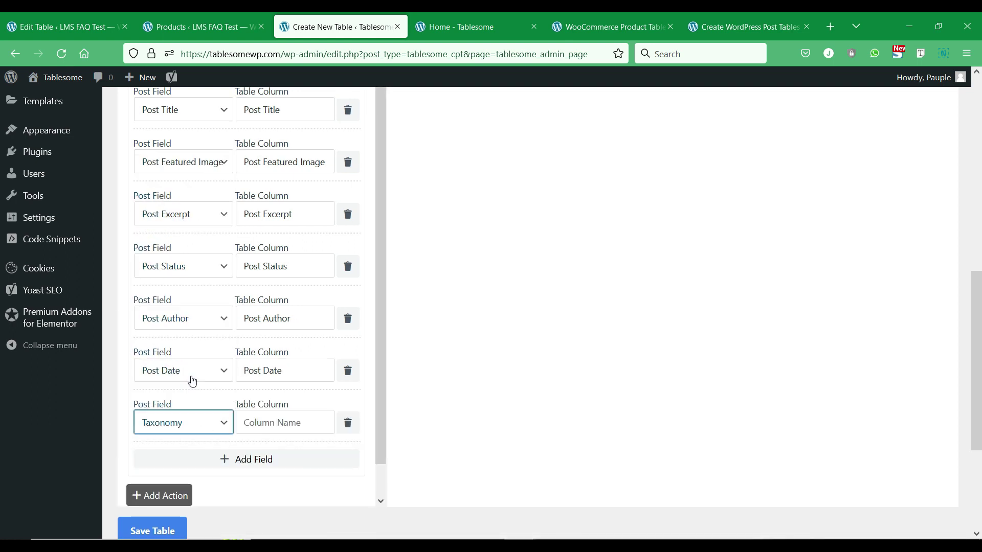
left_click(241, 428)
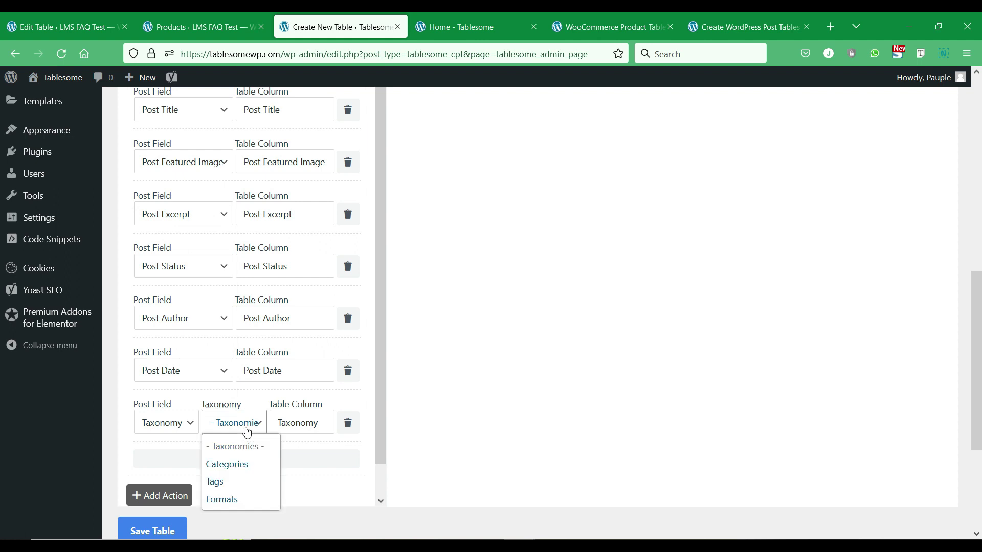
left_click(238, 467)
left_click(301, 424)
double_click(301, 425)
type("Category")
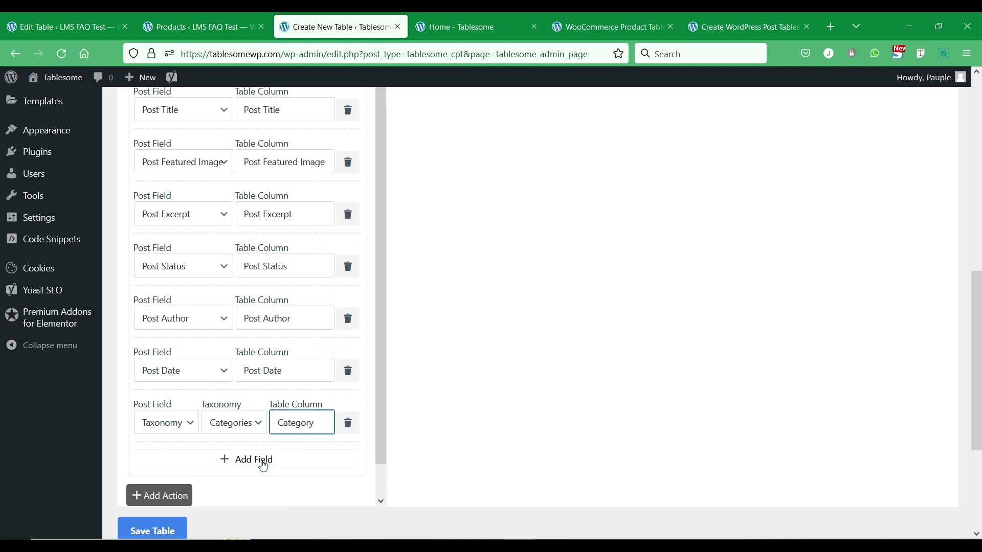
Map another Taxonomy row to Tags and name its column 'Tags'
left_click(261, 459)
left_click(201, 474)
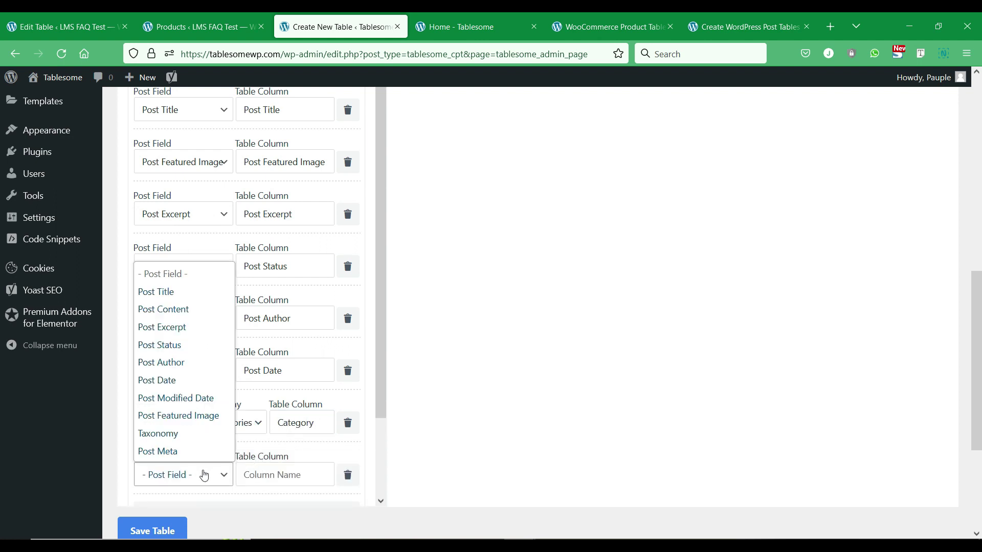
left_click(189, 427)
left_click(246, 473)
left_click(246, 432)
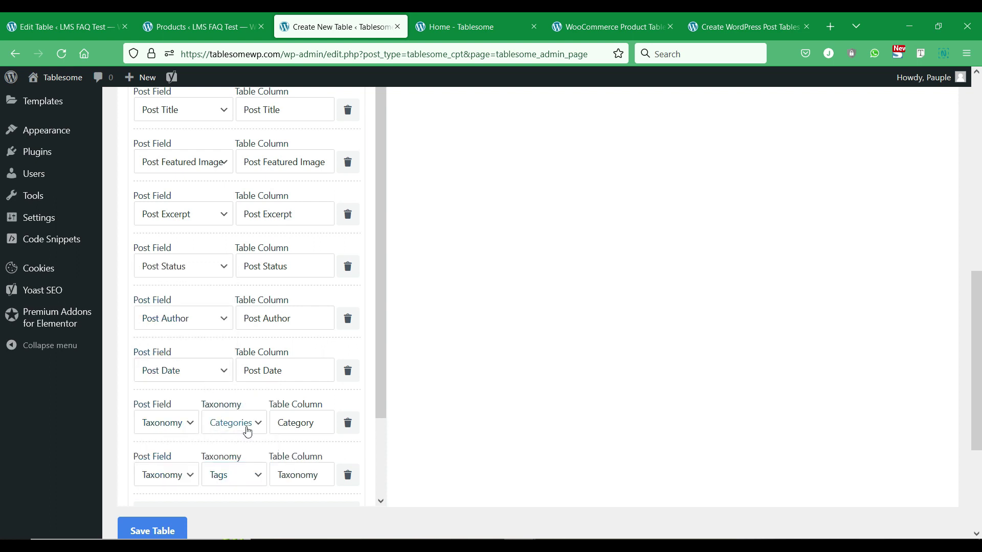
scroll(285, 404, "down", 3)
double_click(291, 387)
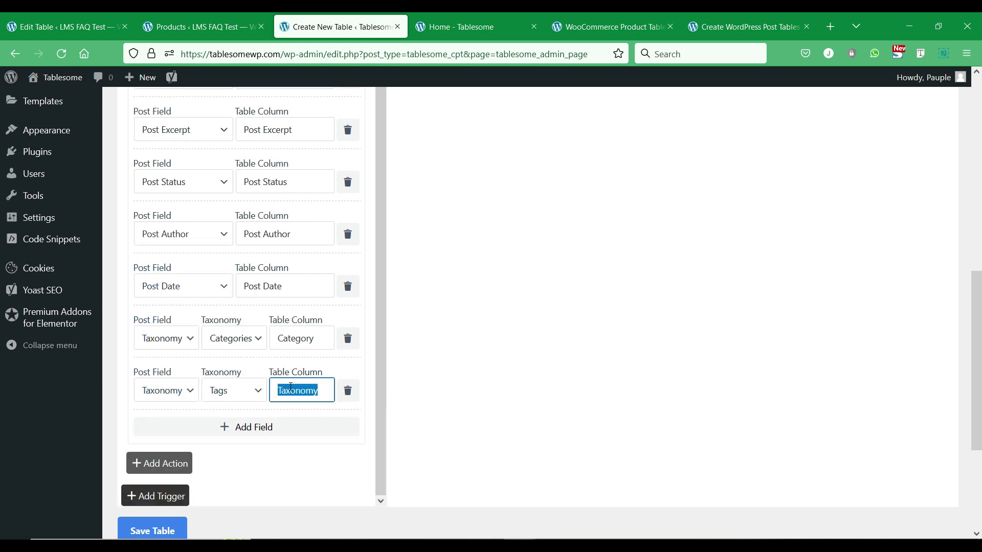
type("Tags")
left_click(249, 393)
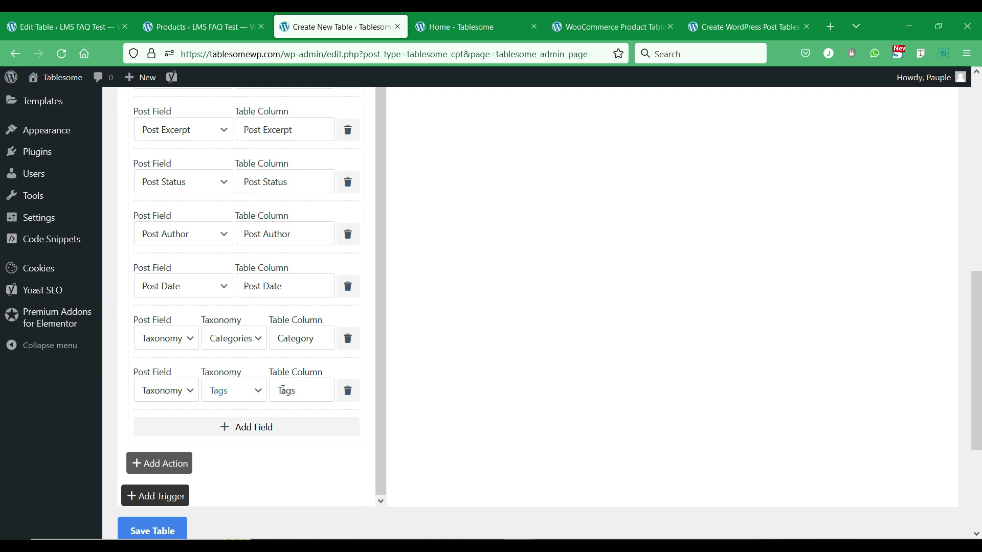
Add a Post Meta mapping row, then delete it again
left_click(232, 428)
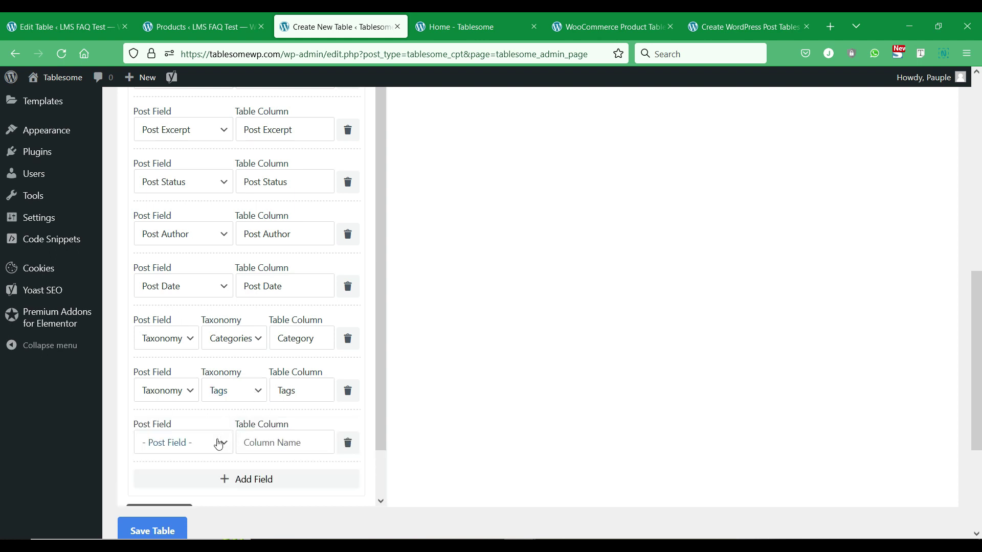
left_click(219, 444)
left_click(213, 417)
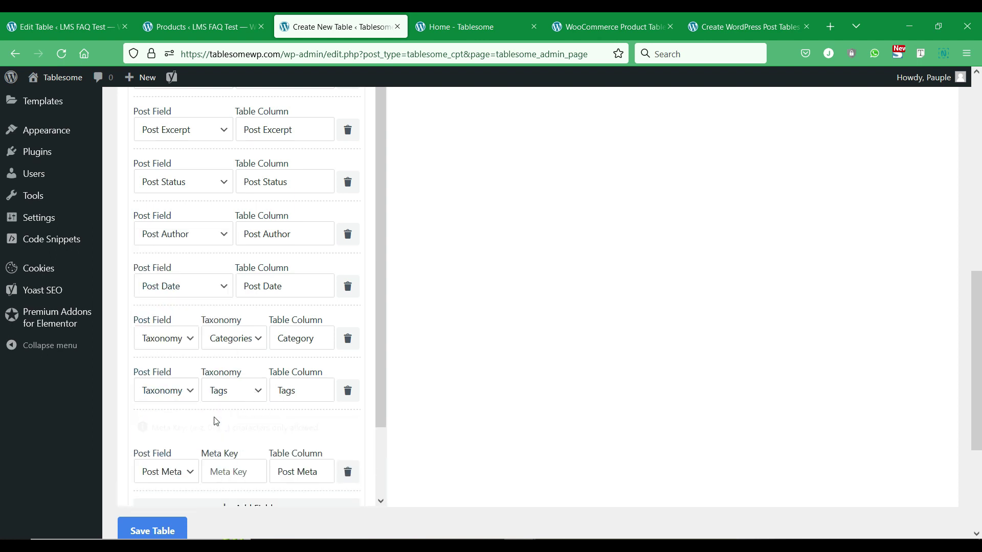
left_click(331, 481)
scroll(230, 440, "down", 2)
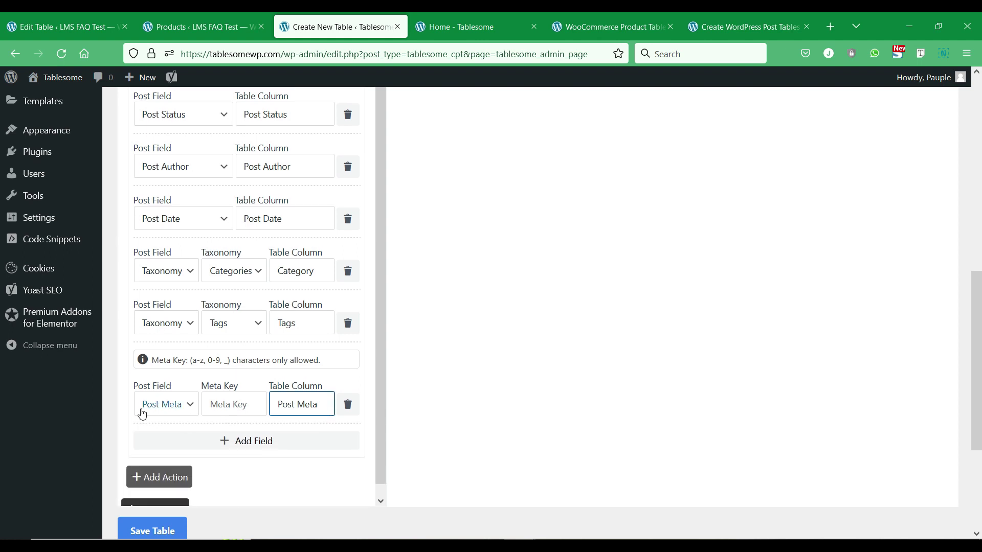
left_click(347, 409)
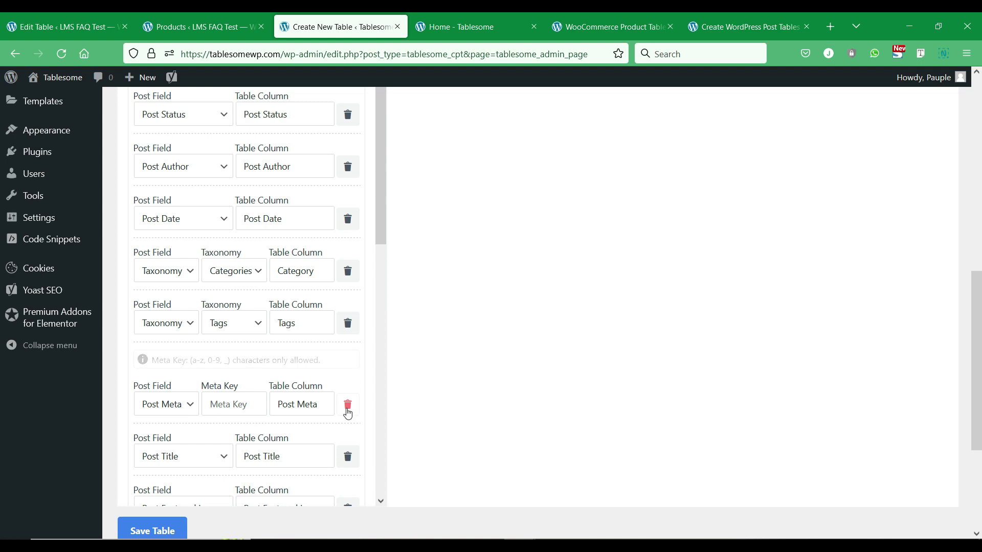
scroll(297, 418, "down", 2)
scroll(299, 415, "up", 4)
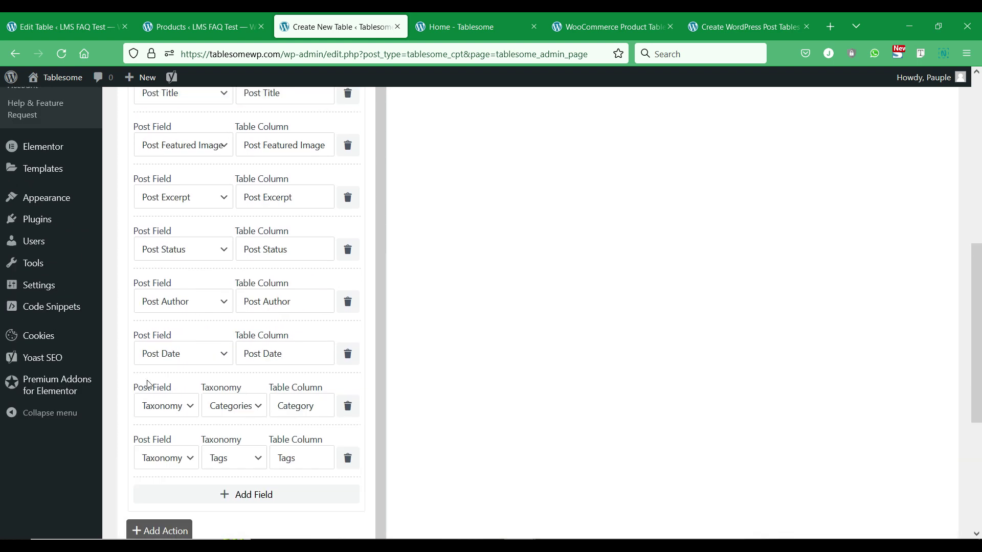
scroll(148, 385, "up", 2)
Save the new WordPress Post Table
scroll(153, 381, "up", 9)
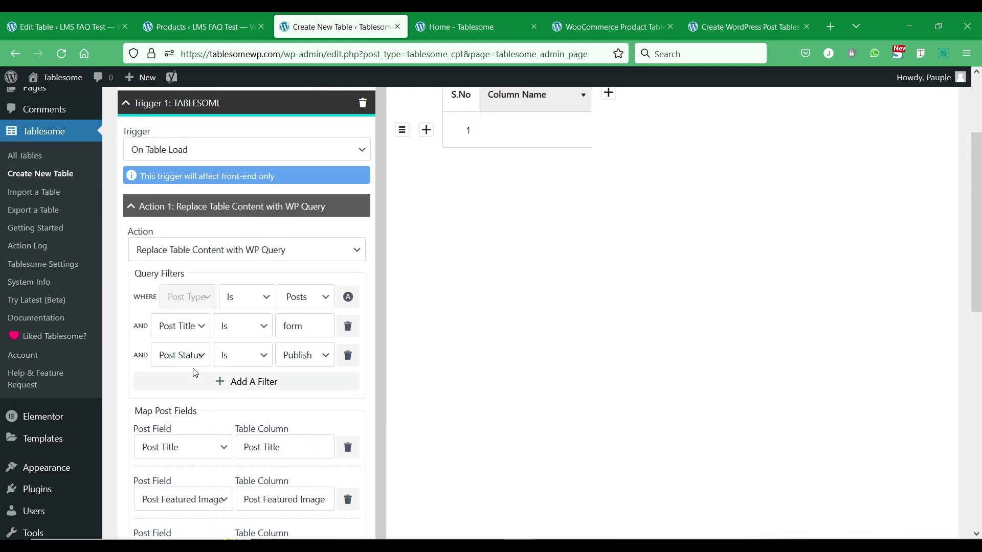
scroll(197, 376, "down", 12)
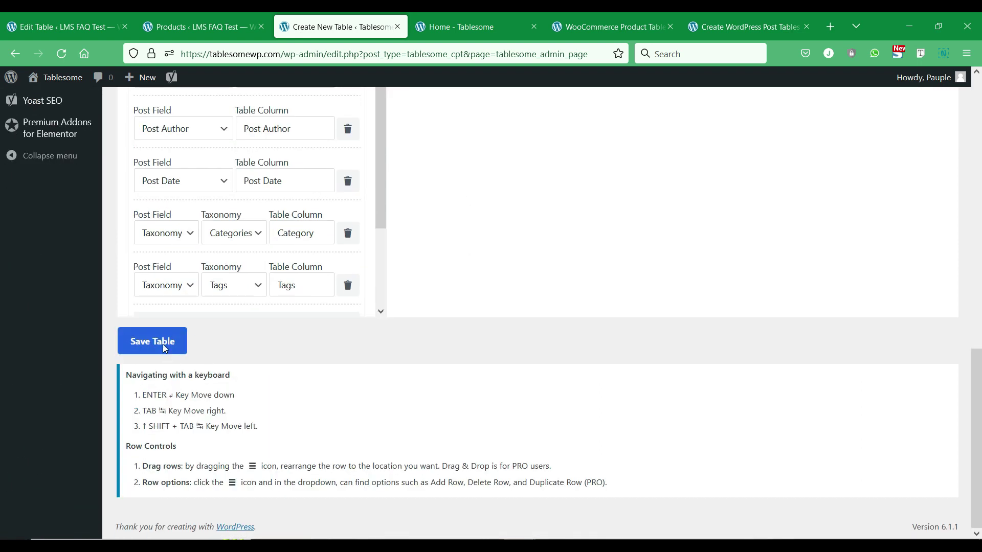
left_click(162, 342)
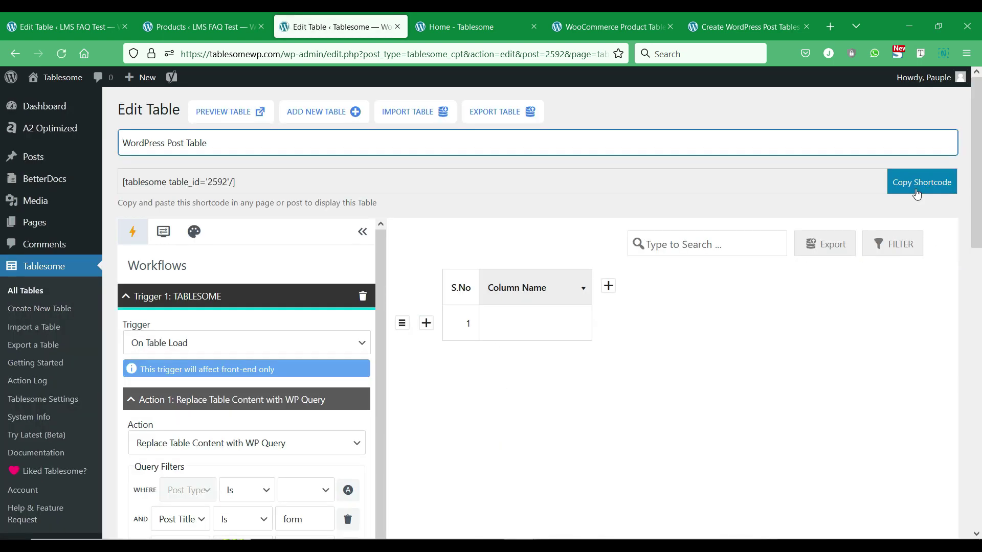
Copy the table's shortcode and return to the Create WordPress Post Tables page
left_click(890, 186)
key("ctrl+c")
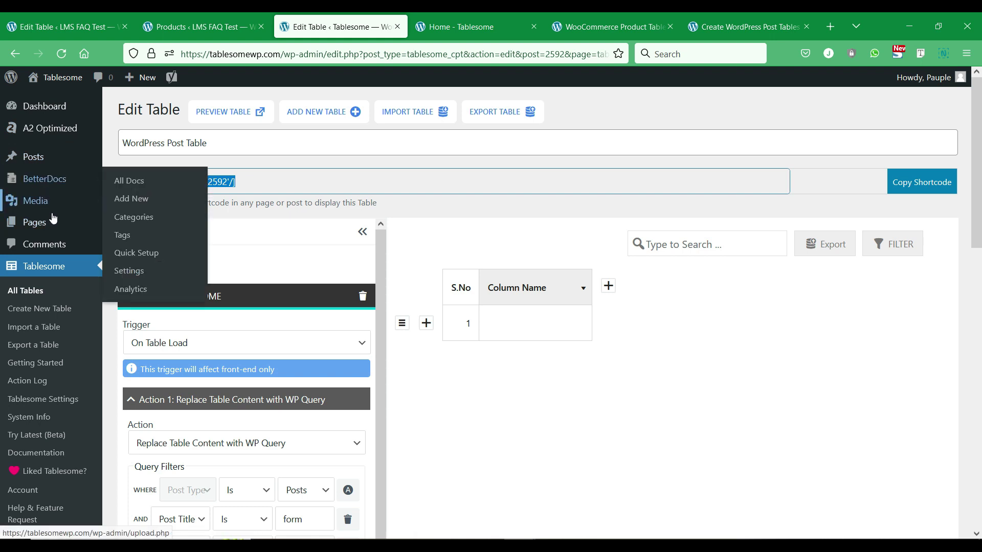
mouse_move(54, 225)
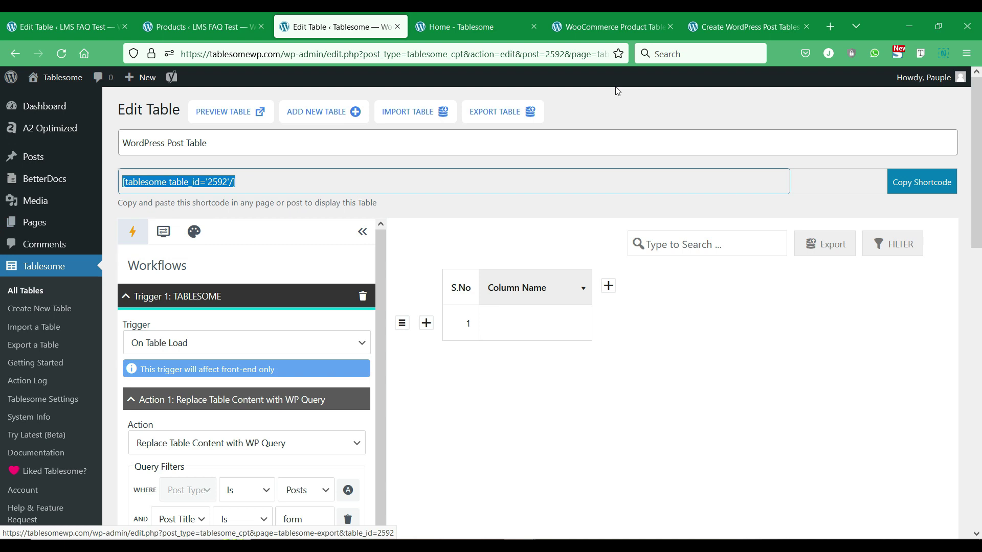
left_click(723, 30)
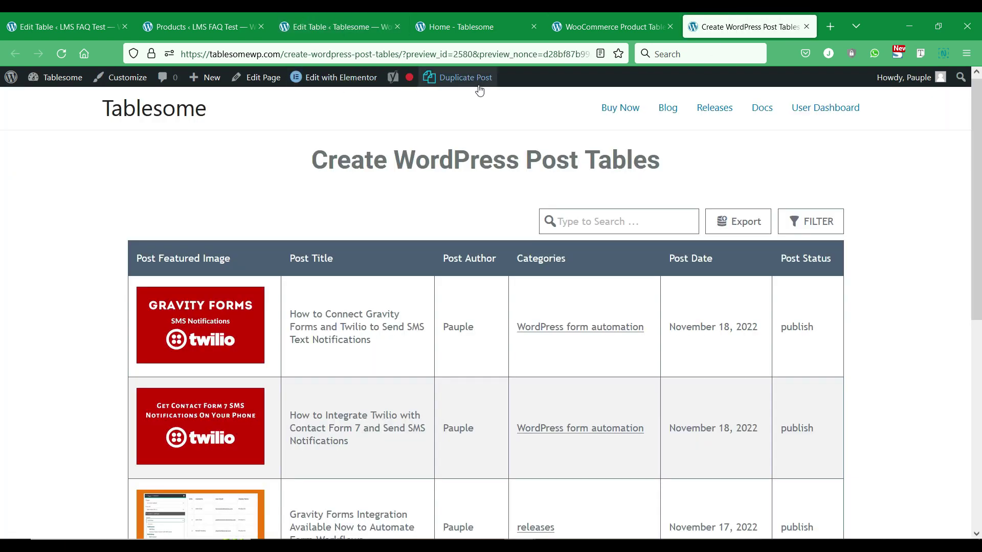
In Elementor, paste [tablesome table_id='2592'/] into a Shortcode widget, update, and preview
left_click(332, 78)
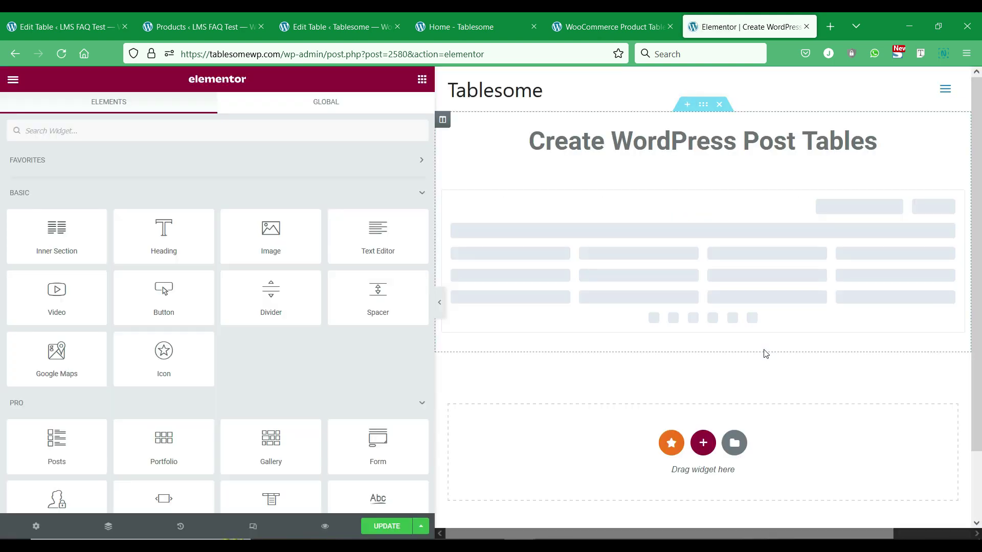
left_click(588, 307)
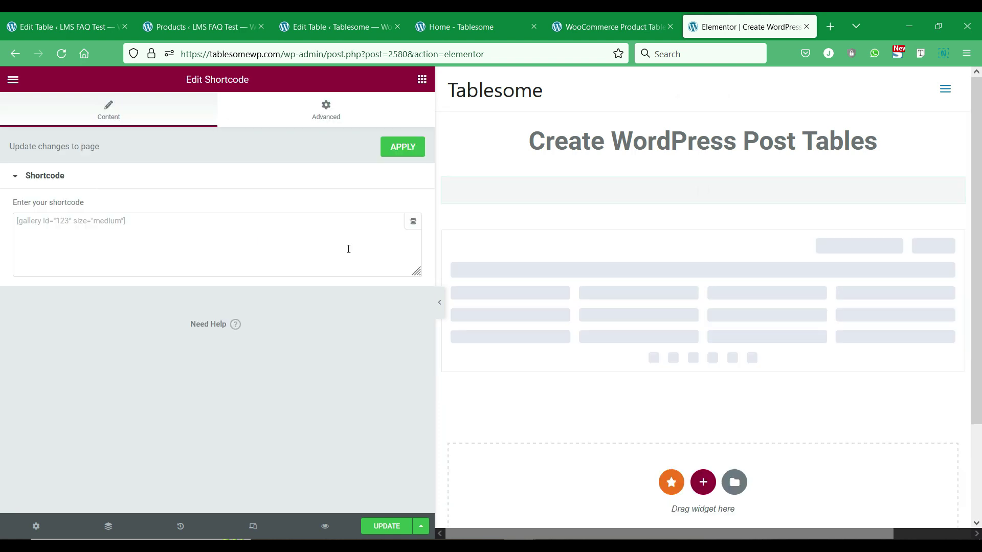
left_click(329, 226)
key("ctrl+v")
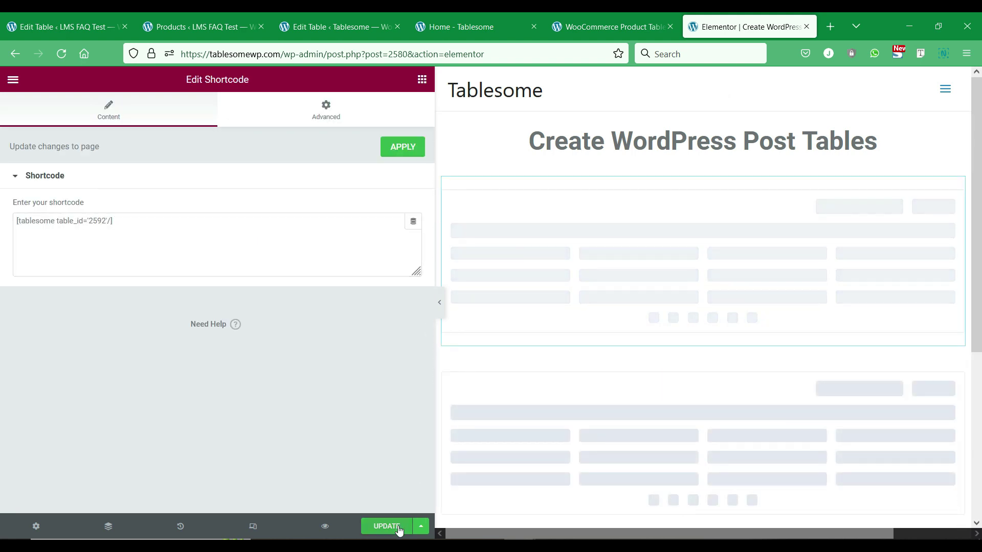
left_click(399, 528)
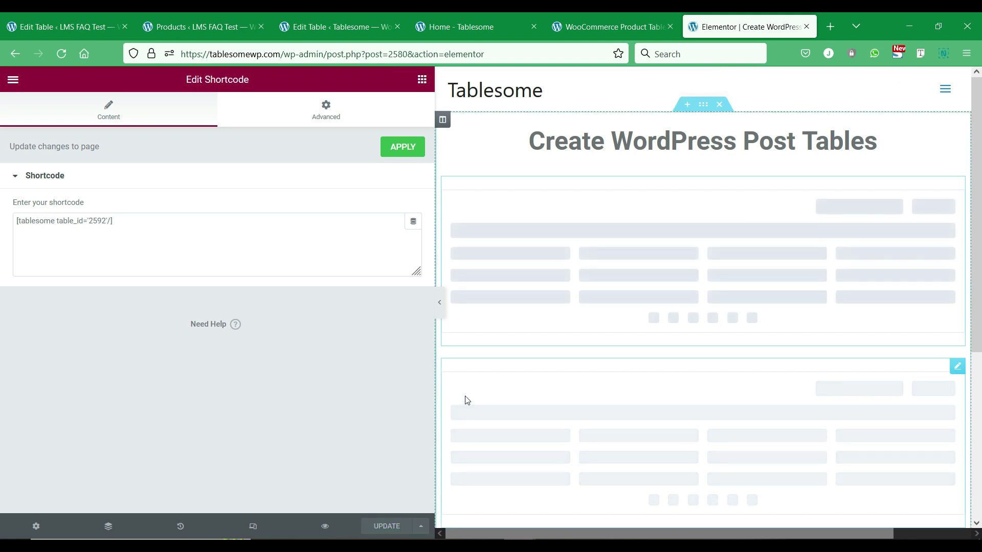
left_click(333, 531)
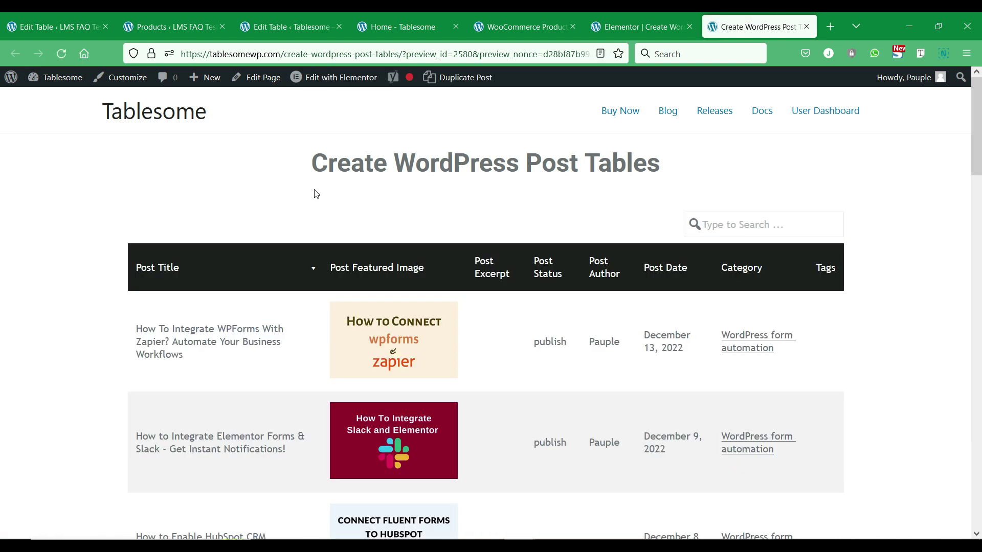
scroll(197, 245, "down", 12)
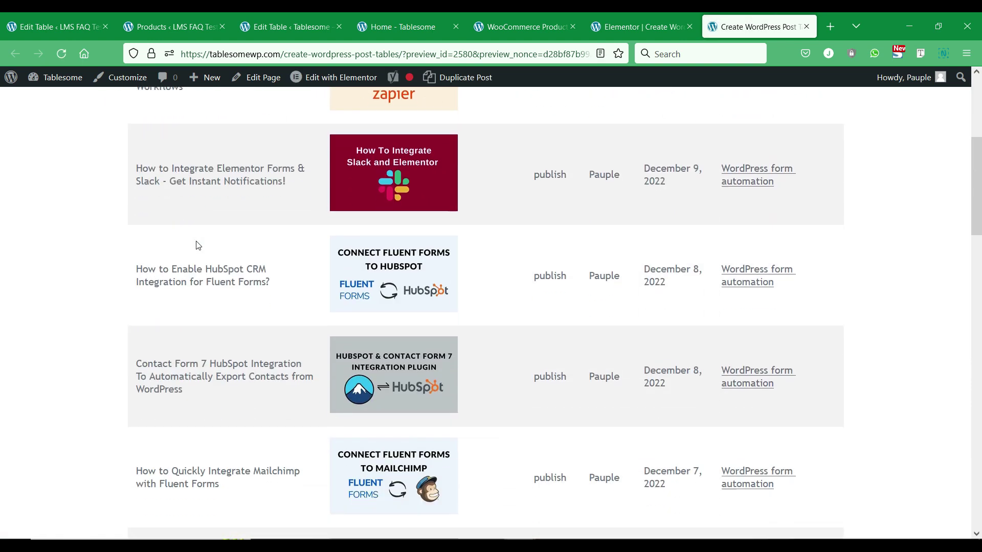
scroll(197, 240, "down", 5)
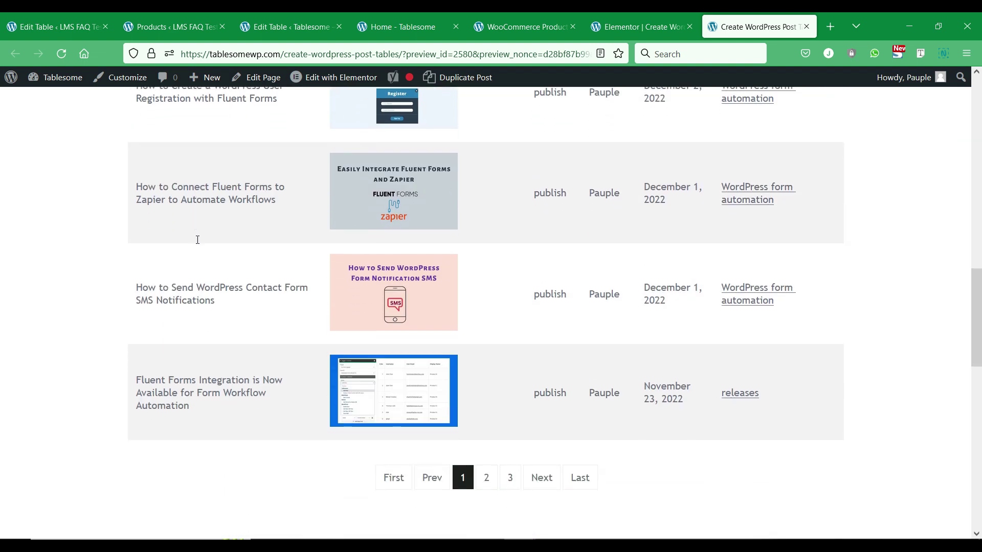
scroll(197, 238, "up", 4)
scroll(198, 240, "up", 13)
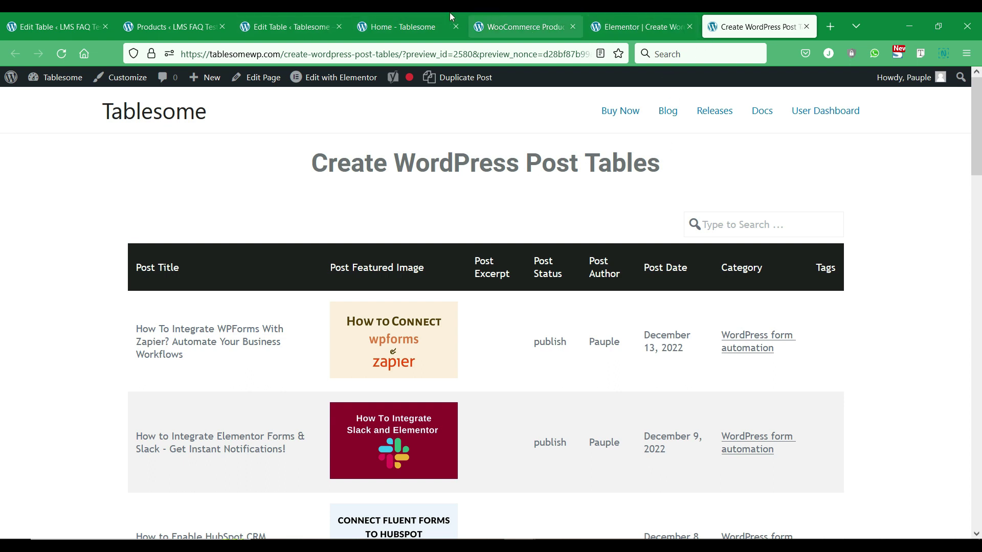
Apply the second slate theme to the WordPress Post Table
left_click(287, 27)
scroll(264, 311, "down", 1)
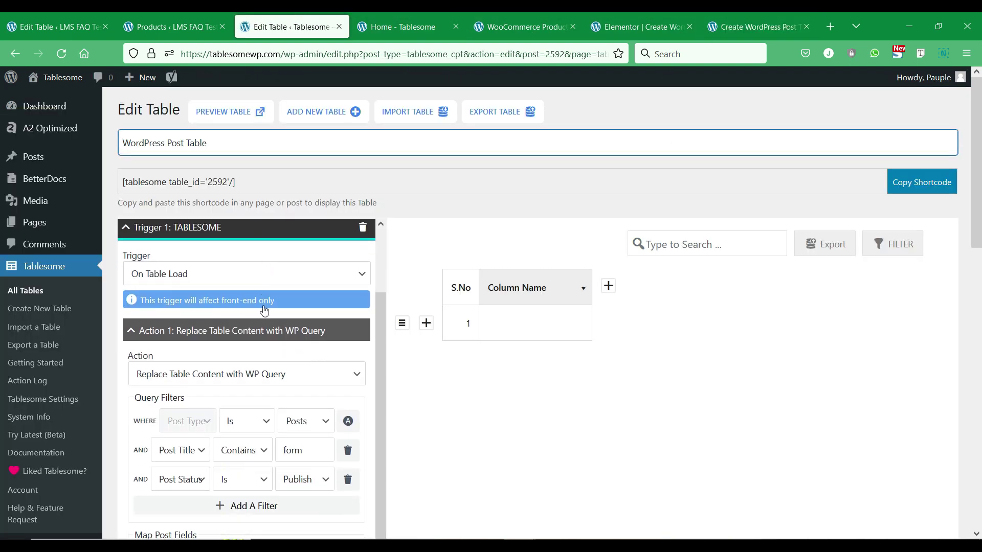
scroll(264, 310, "up", 1)
scroll(265, 308, "down", 1)
scroll(264, 307, "up", 1)
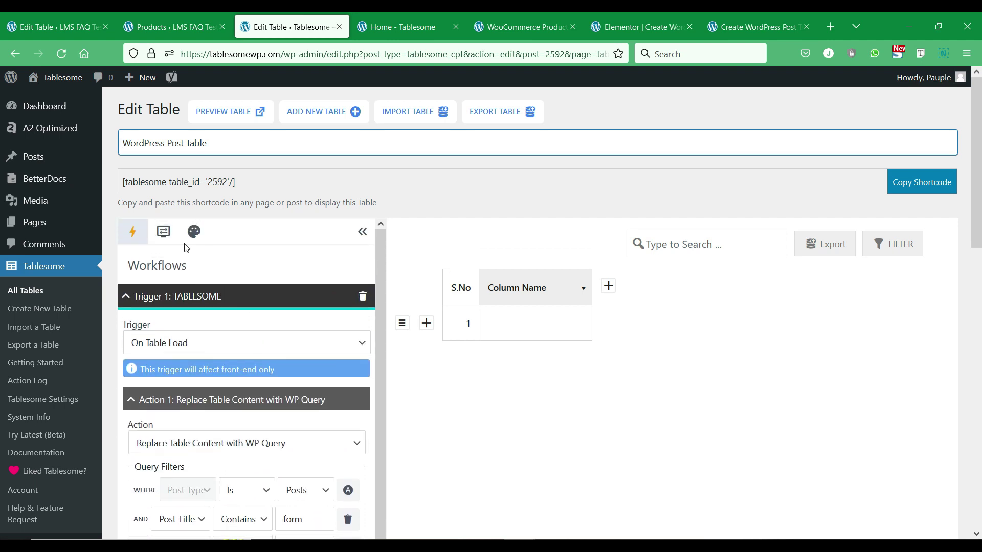
left_click(191, 231)
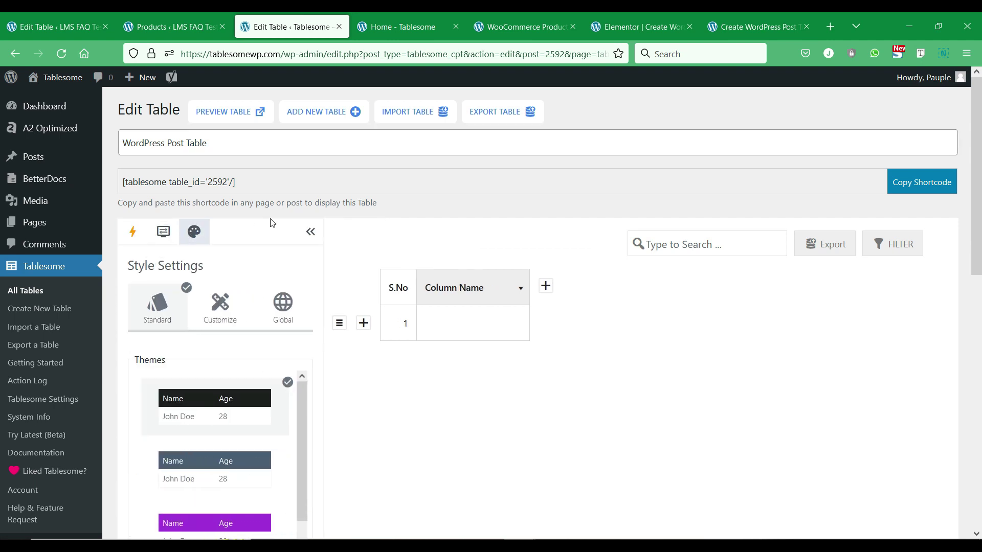
scroll(257, 245, "down", 4)
left_click(257, 245)
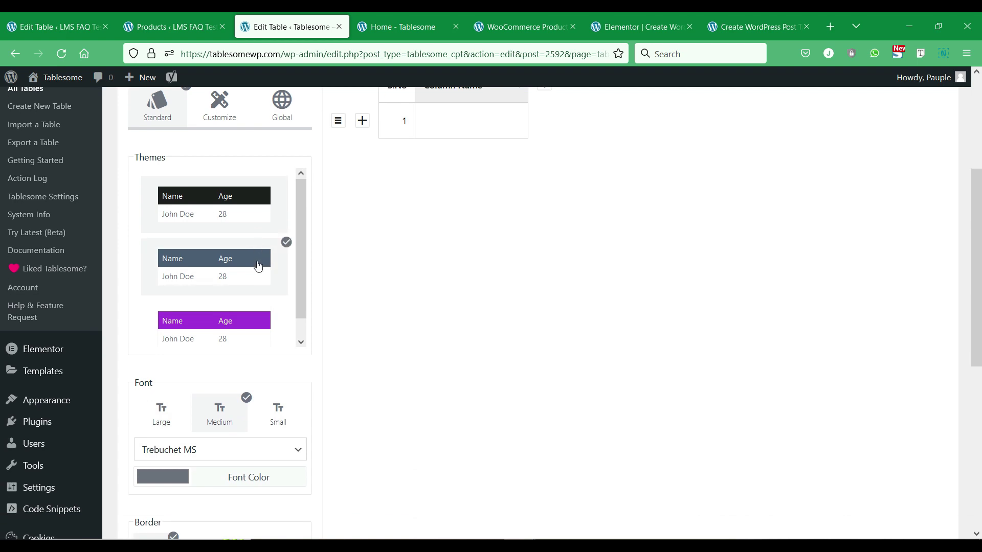
Set the table's cell borders to Thin and update the table
scroll(296, 268, "down", 1)
scroll(413, 301, "down", 4)
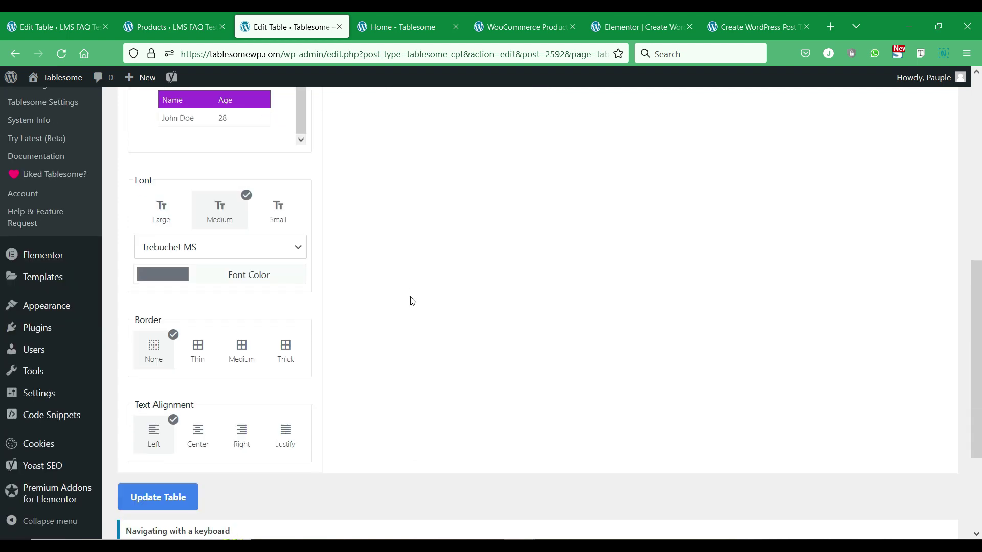
left_click(196, 350)
scroll(194, 347, "up", 5)
scroll(195, 346, "down", 5)
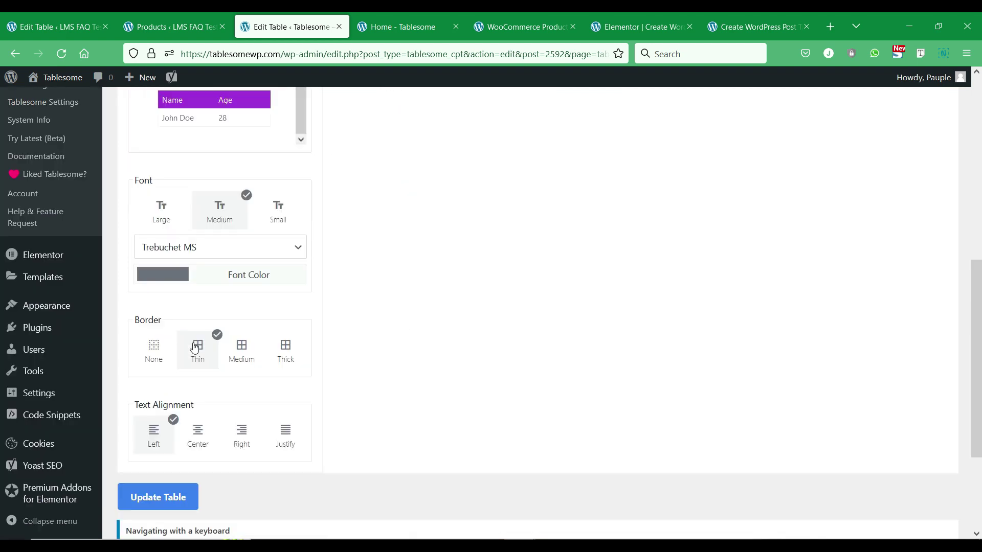
scroll(220, 327, "up", 8)
scroll(229, 320, "down", 10)
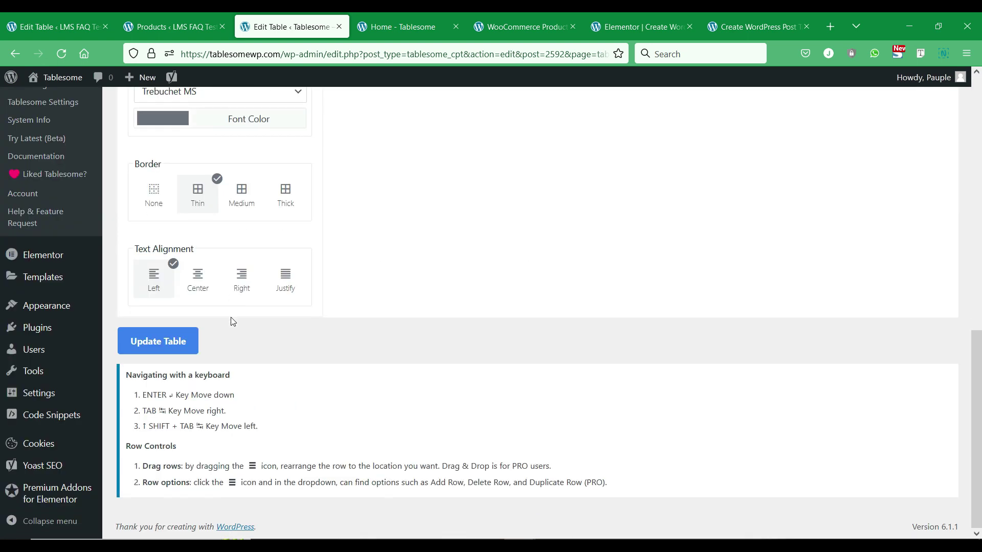
left_click(188, 341)
Reload the post tables preview page to check the bordered cells
left_click(742, 27)
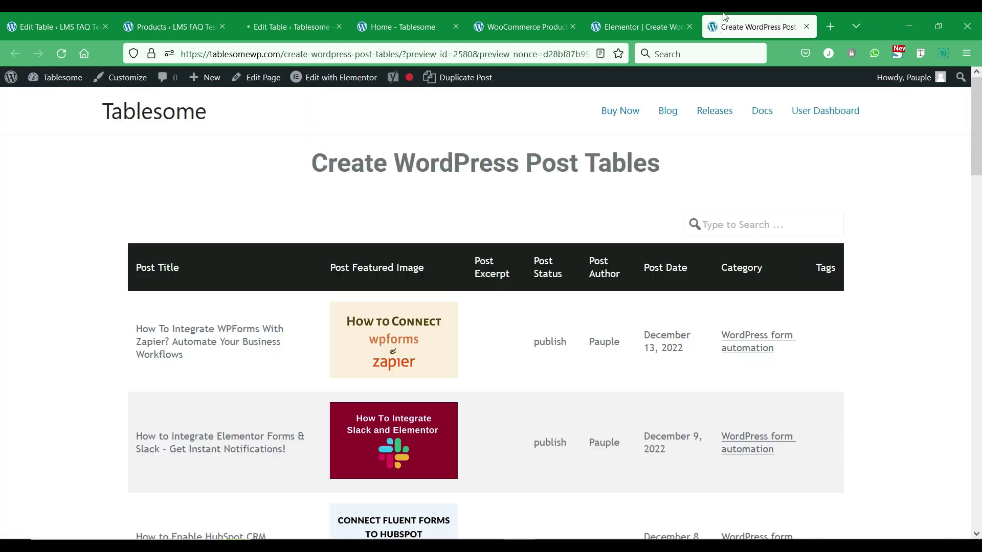
right_click(481, 199)
left_click(617, 211)
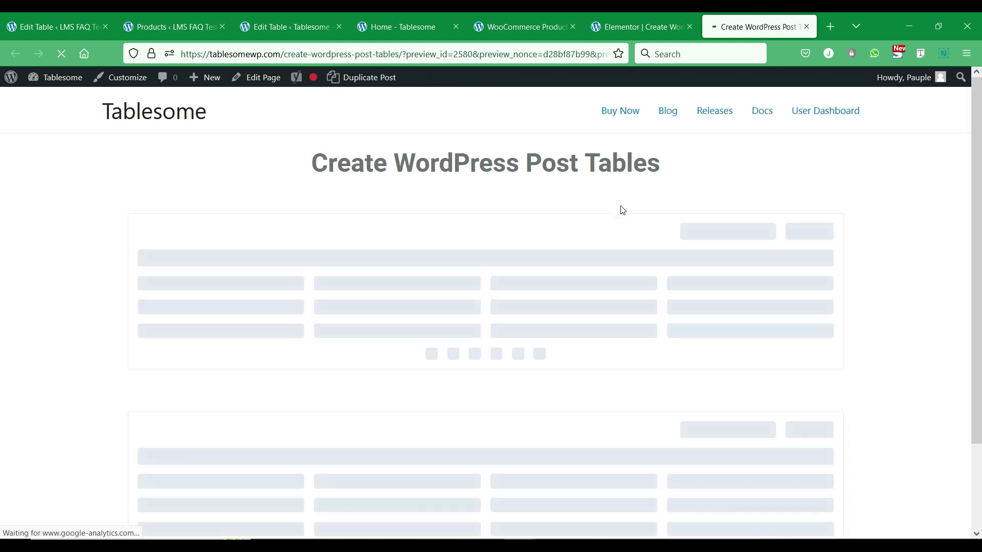
scroll(355, 298, "down", 10)
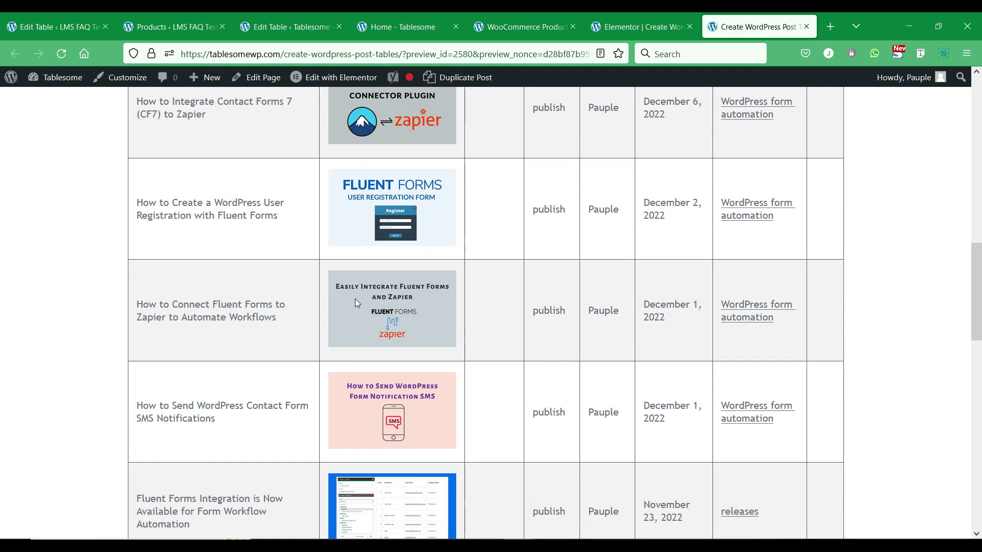
scroll(355, 298, "up", 10)
left_click(291, 26)
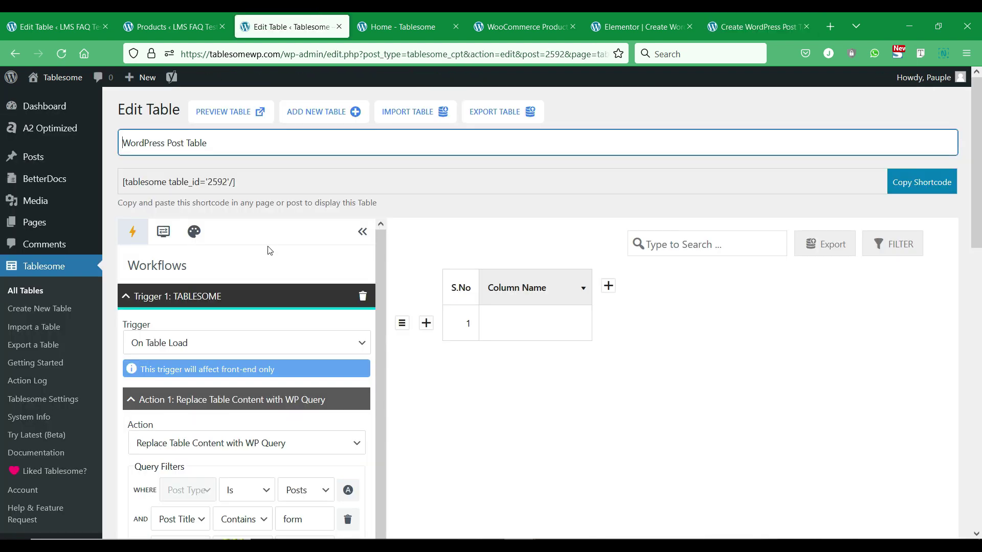
Turn on Show Filter and Show Export in desktop Display Settings and update the table
left_click(177, 239)
scroll(203, 238, "down", 3)
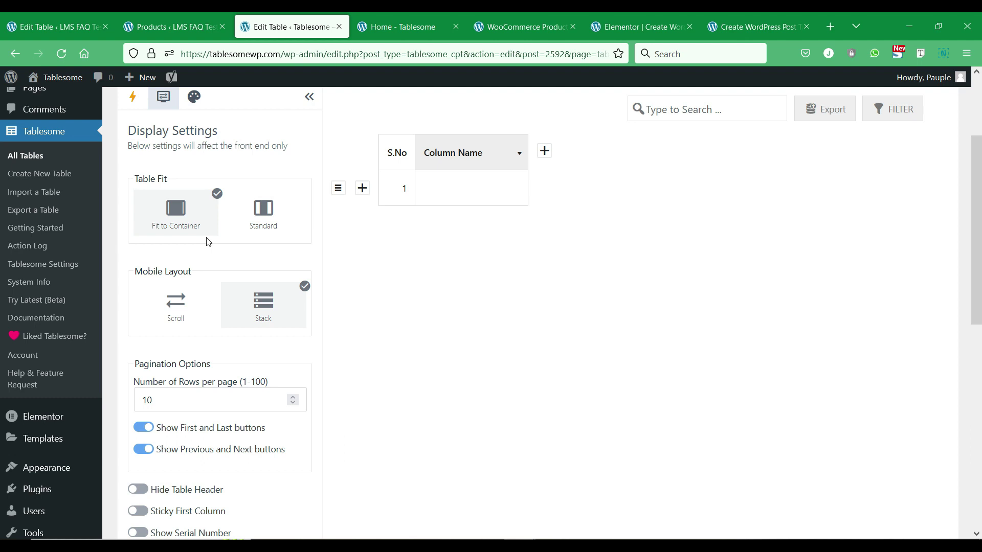
scroll(208, 242, "down", 4)
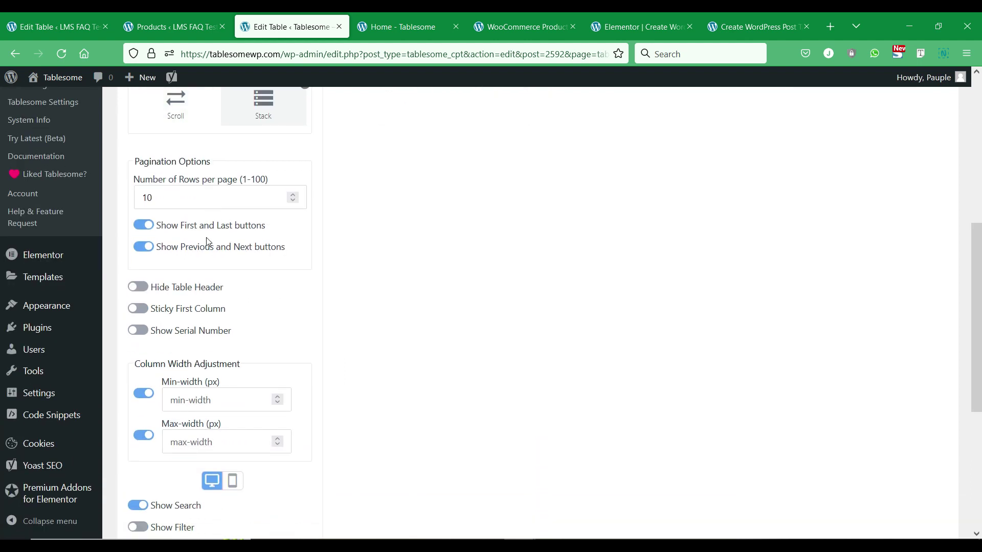
scroll(208, 241, "down", 3)
scroll(208, 242, "down", 2)
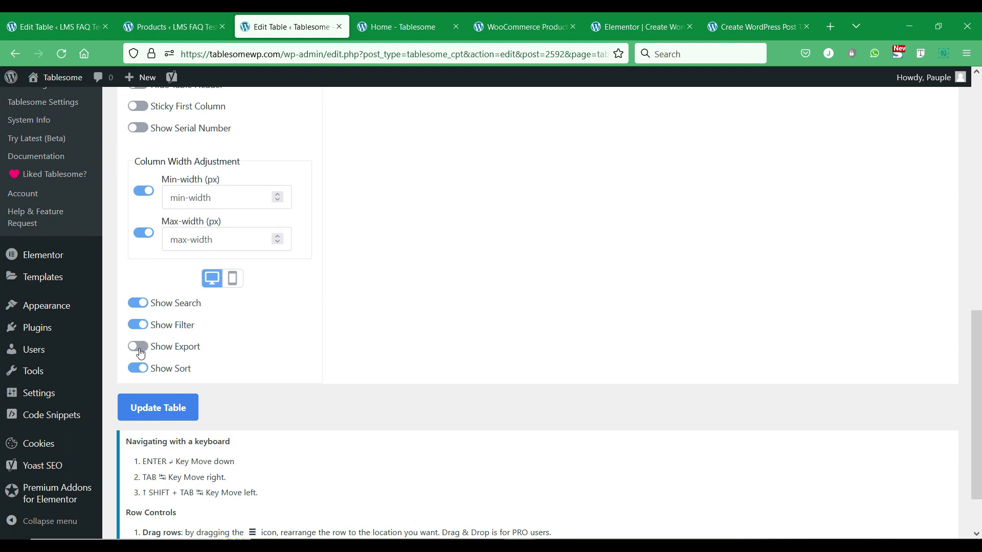
left_click(231, 280)
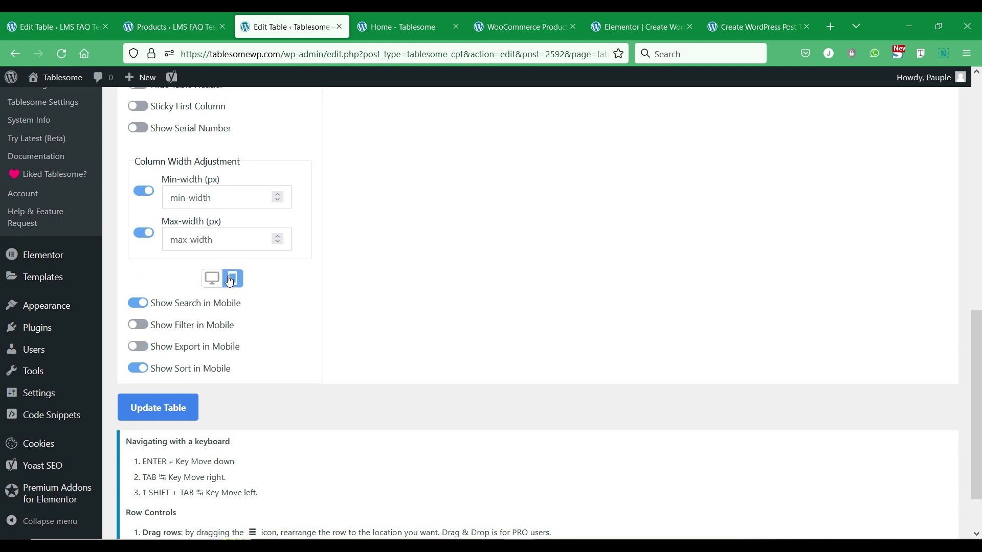
left_click(218, 280)
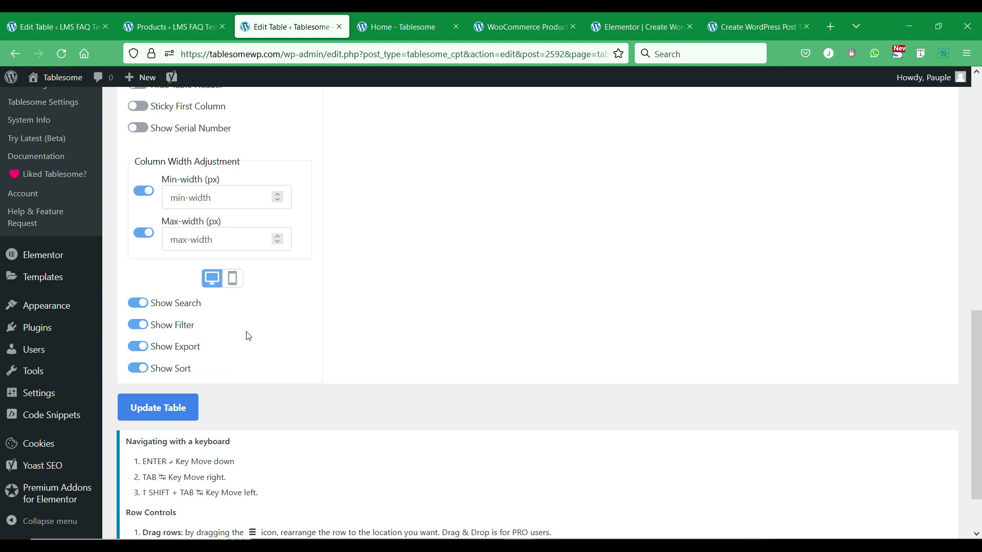
scroll(247, 336, "up", 6)
scroll(247, 336, "up", 5)
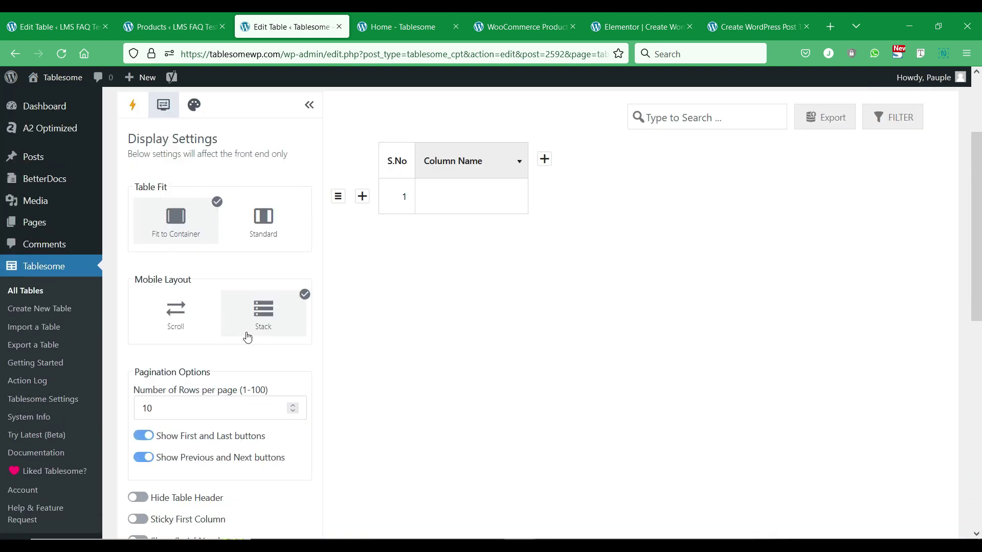
scroll(248, 336, "down", 10)
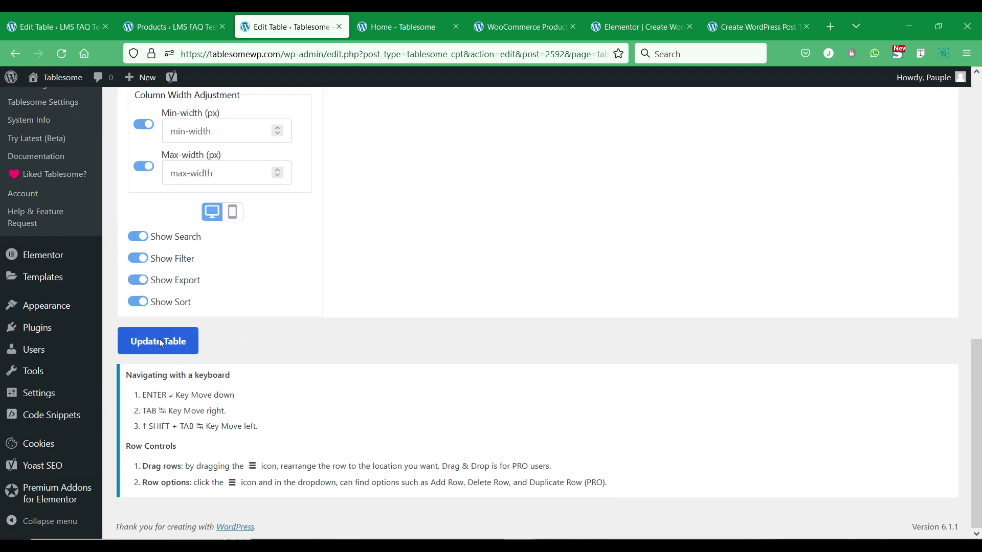
left_click(158, 338)
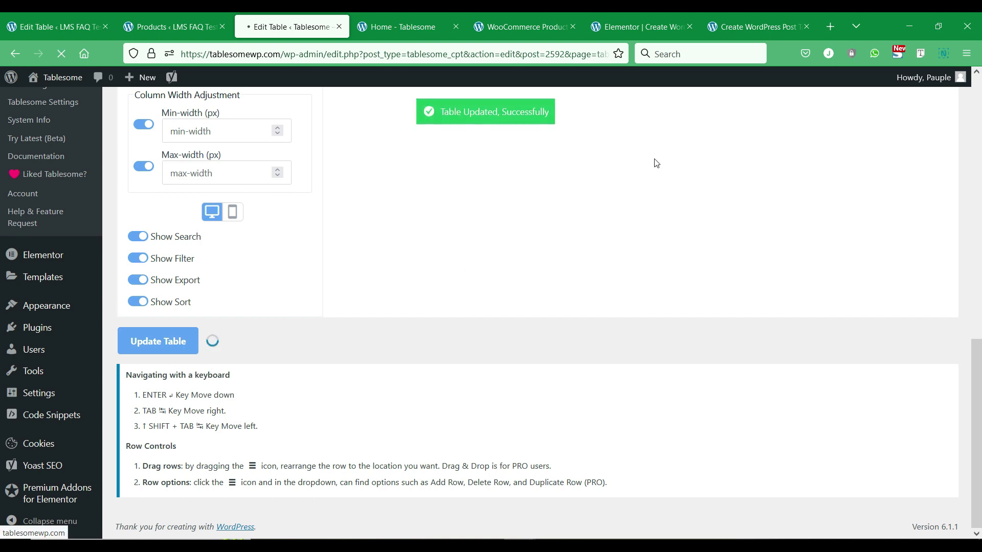
Reload the front-end preview to see the Filter and Export options
left_click(751, 27)
right_click(428, 203)
left_click(564, 211)
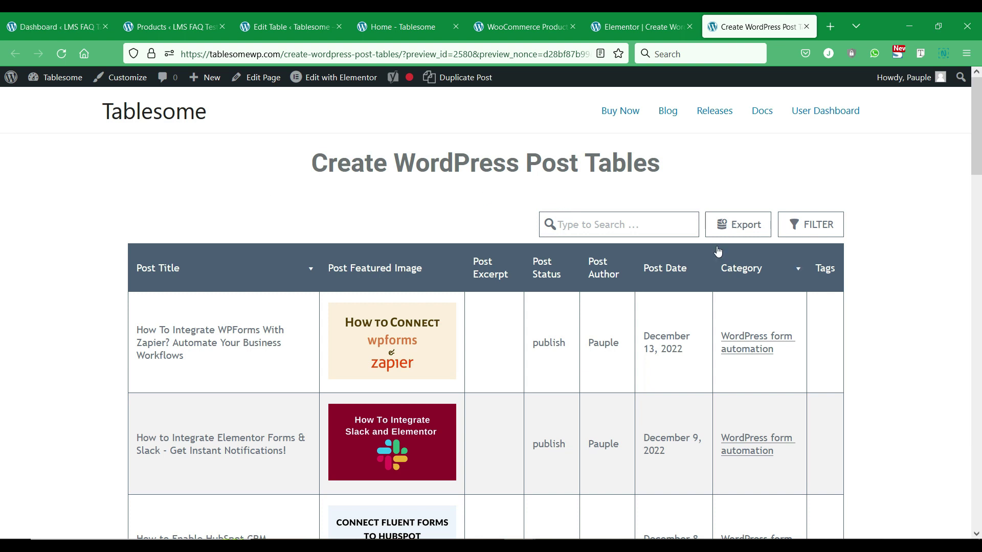
Scroll through the WooCommerce Product Table page, then the admin Products list of 25 items
left_click(508, 35)
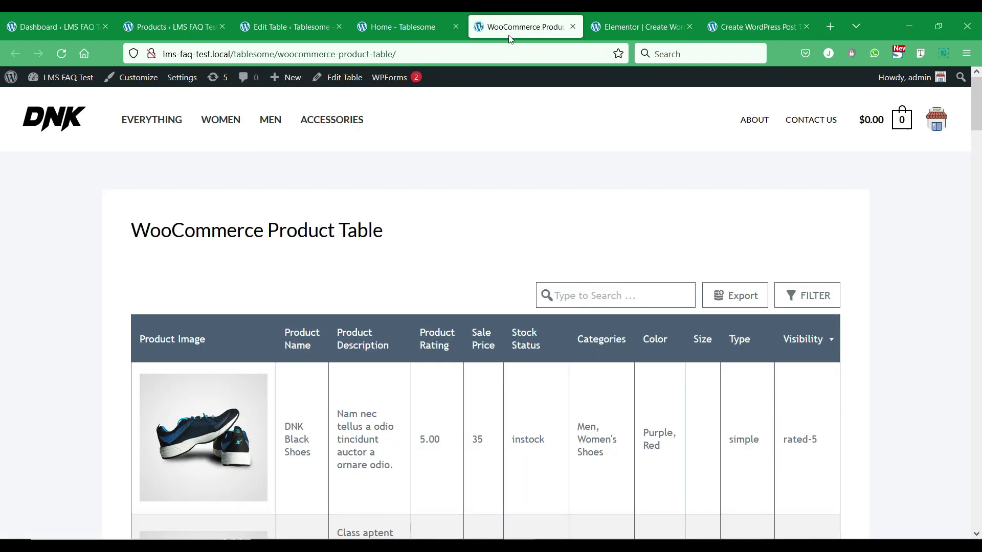
scroll(223, 219, "down", 1)
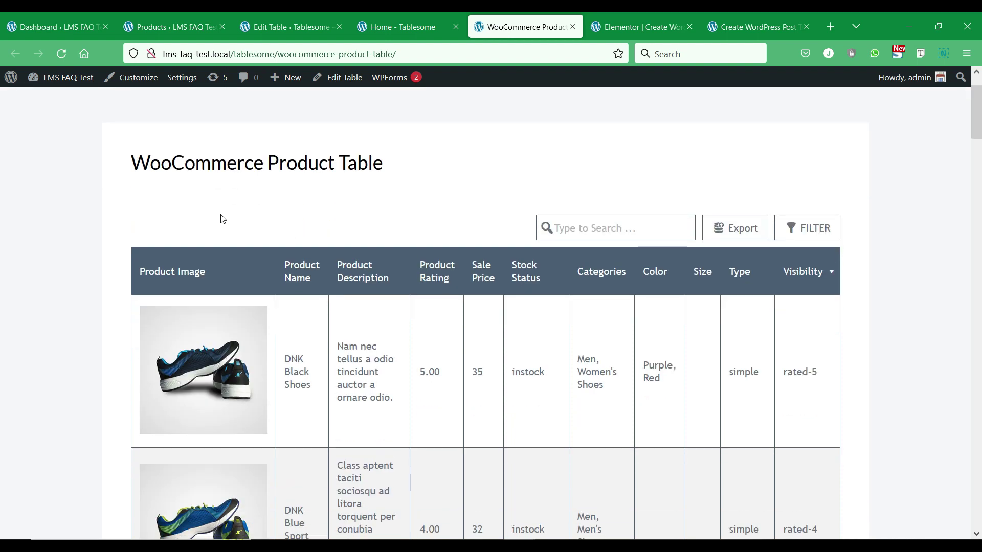
scroll(222, 219, "down", 4)
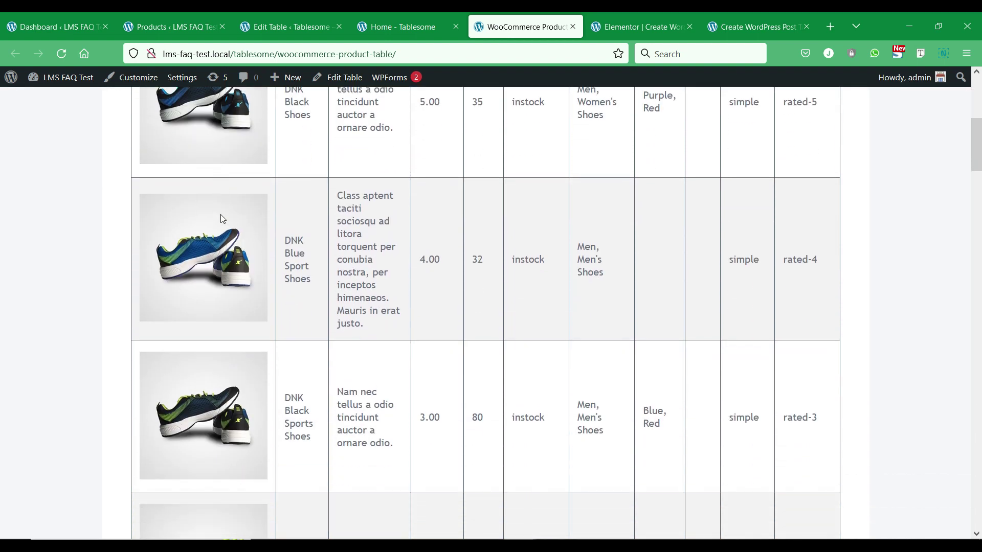
scroll(222, 219, "up", 1)
scroll(222, 219, "up", 4)
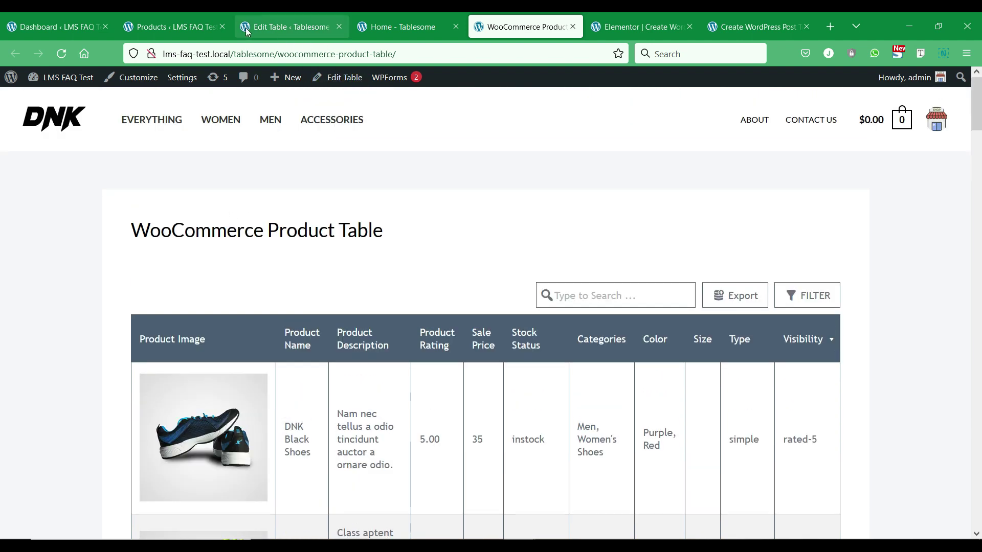
left_click(188, 26)
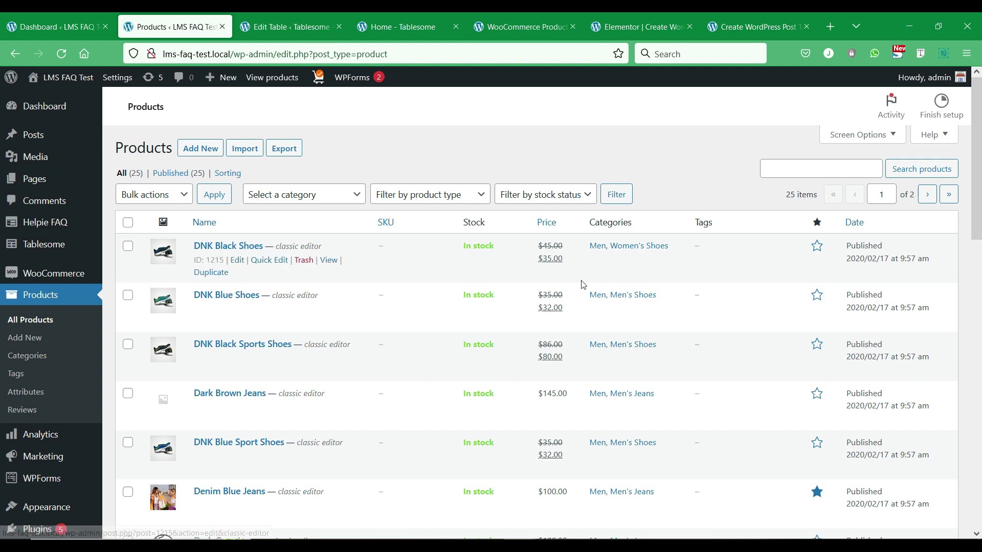
scroll(533, 278, "down", 6)
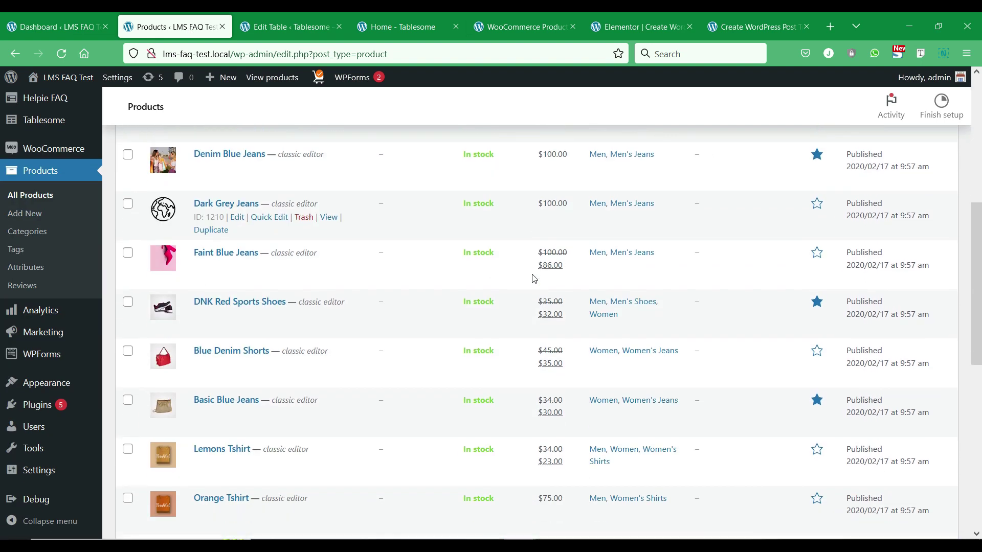
scroll(534, 279, "up", 6)
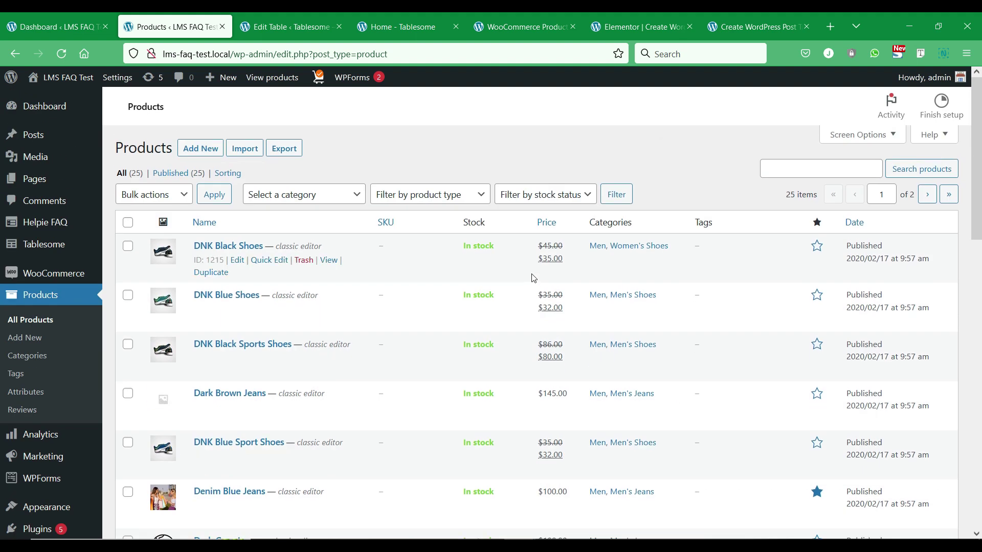
Create a new Tablesome table 'WooCommerce Product Table' with the On Table Load trigger
left_click(75, 17)
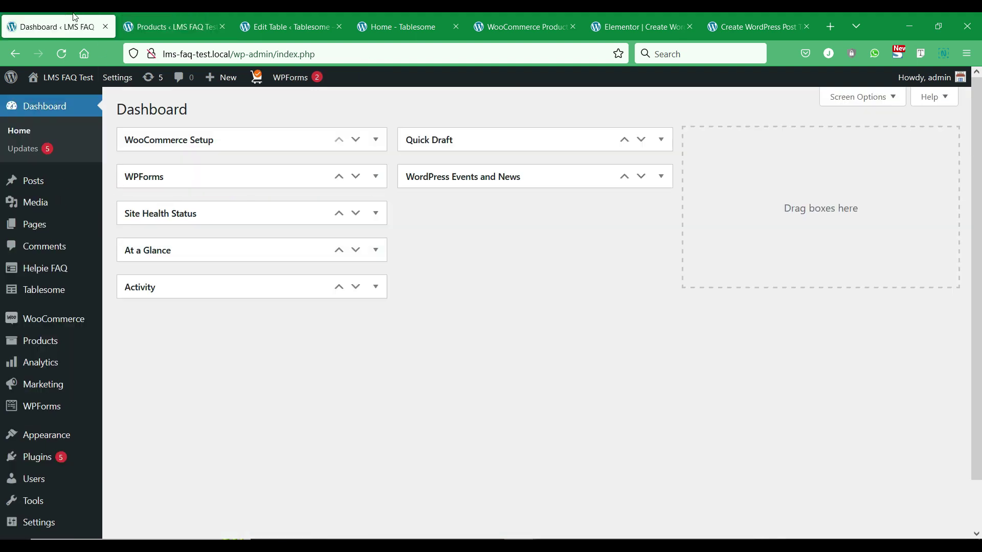
mouse_move(69, 293)
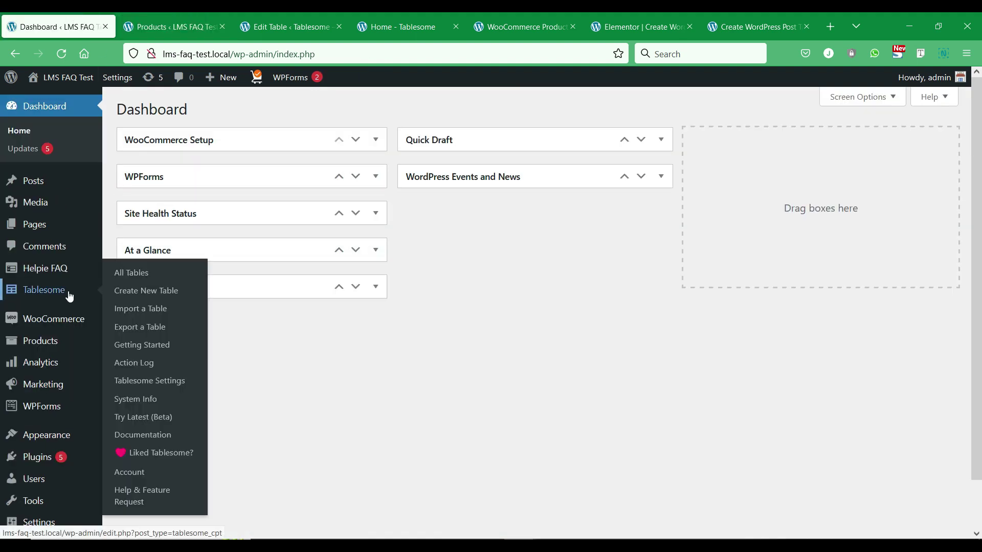
left_click(131, 293)
type("WooCommerce Product Table")
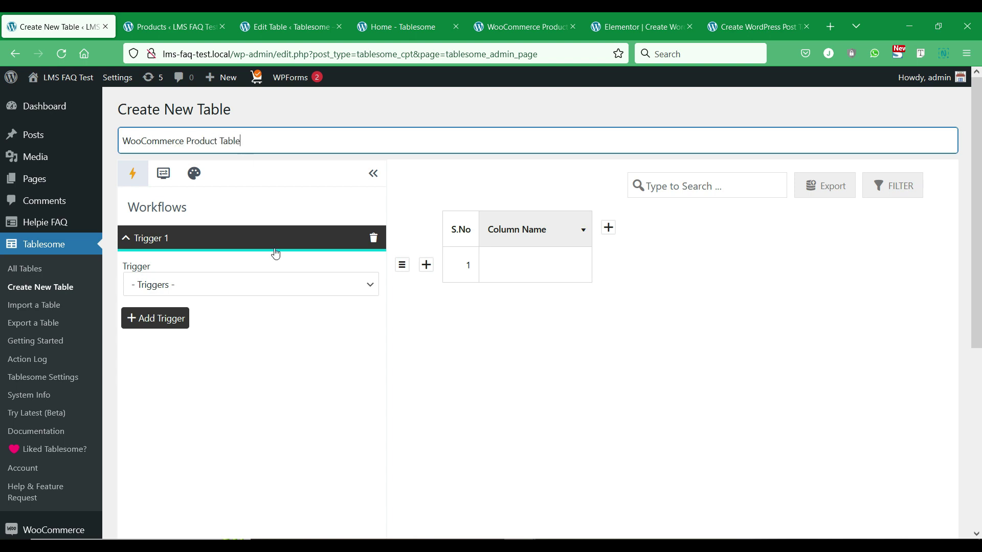
left_click(255, 290)
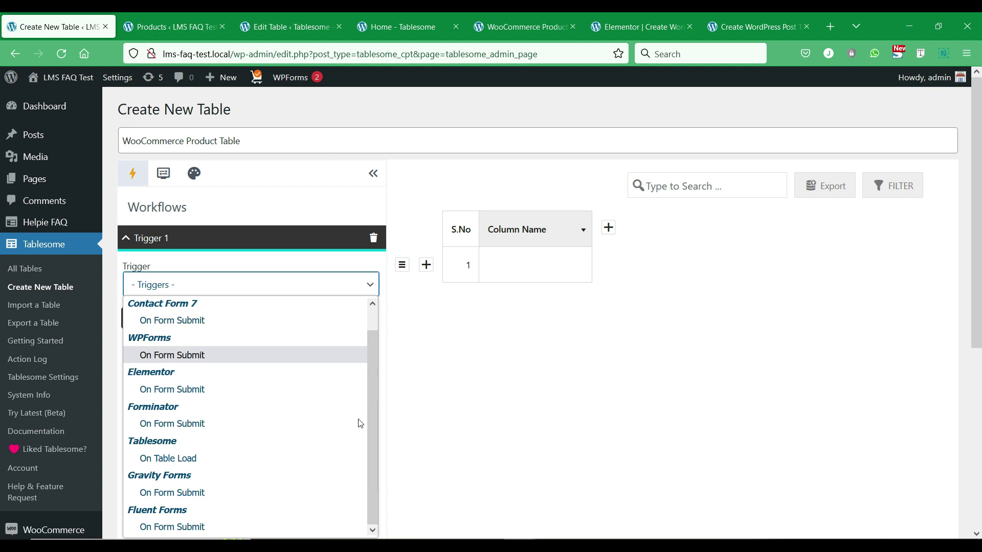
left_click(330, 459)
Set Trigger 1's action to Replace Table Content with WP Query
scroll(434, 305, "down", 4)
scroll(434, 305, "up", 1)
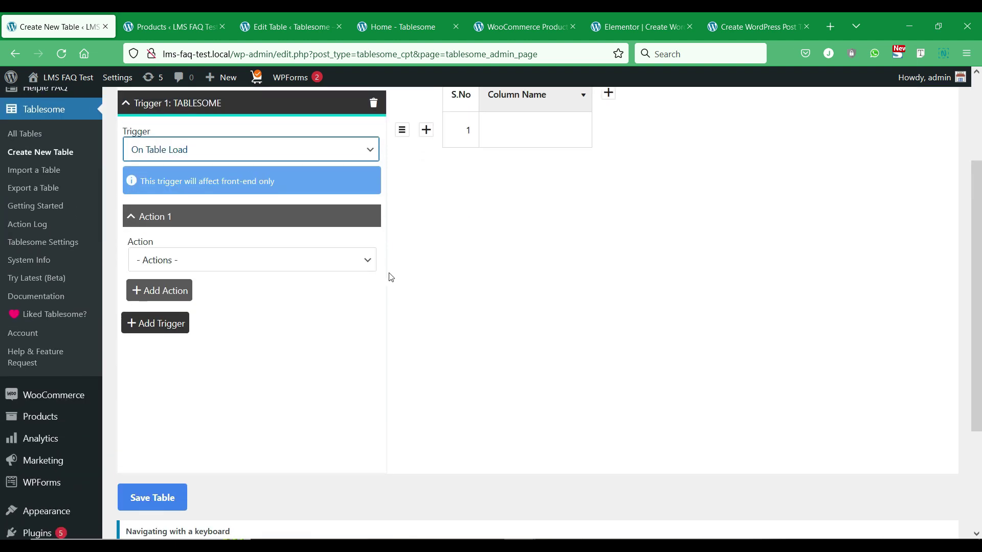
left_click(289, 261)
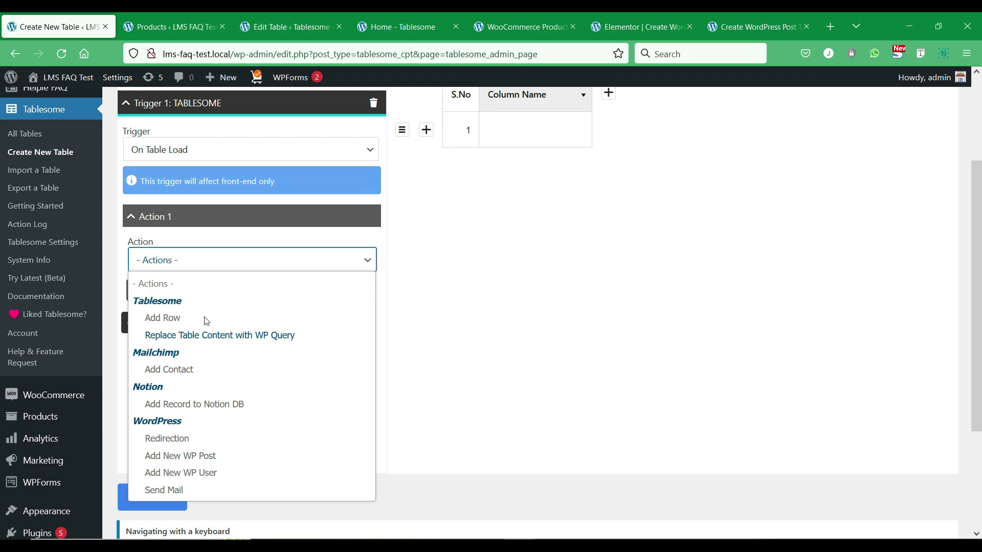
left_click(161, 336)
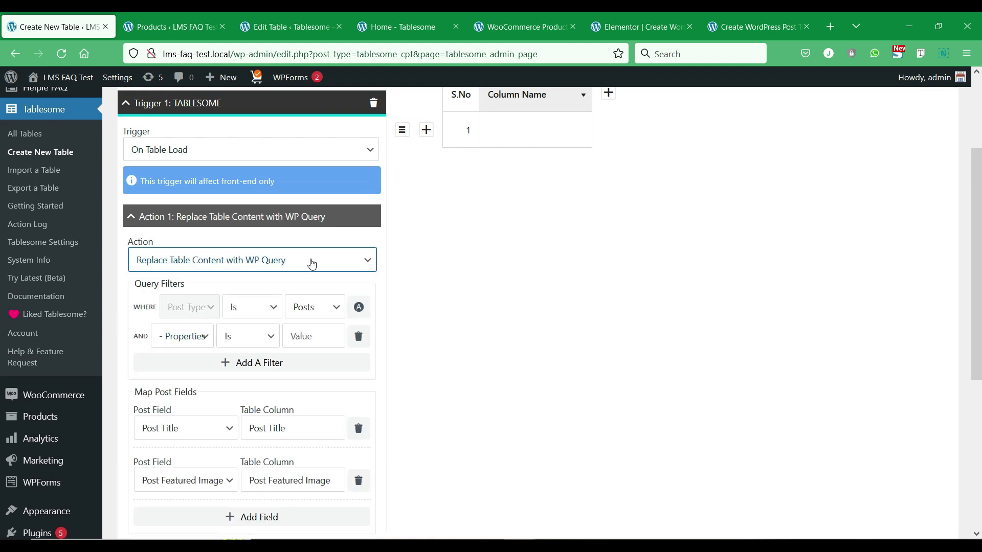
scroll(314, 256, "down", 2)
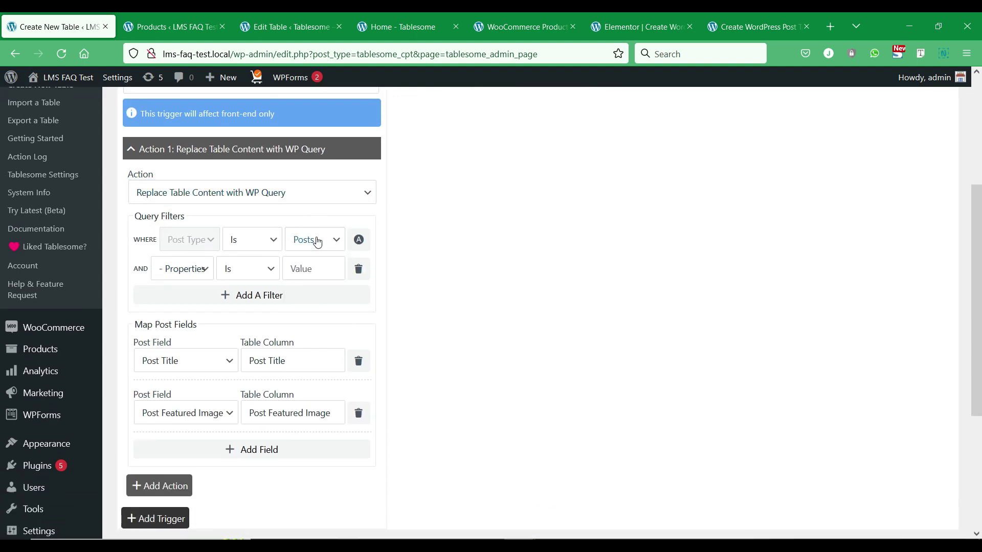
left_click(317, 242)
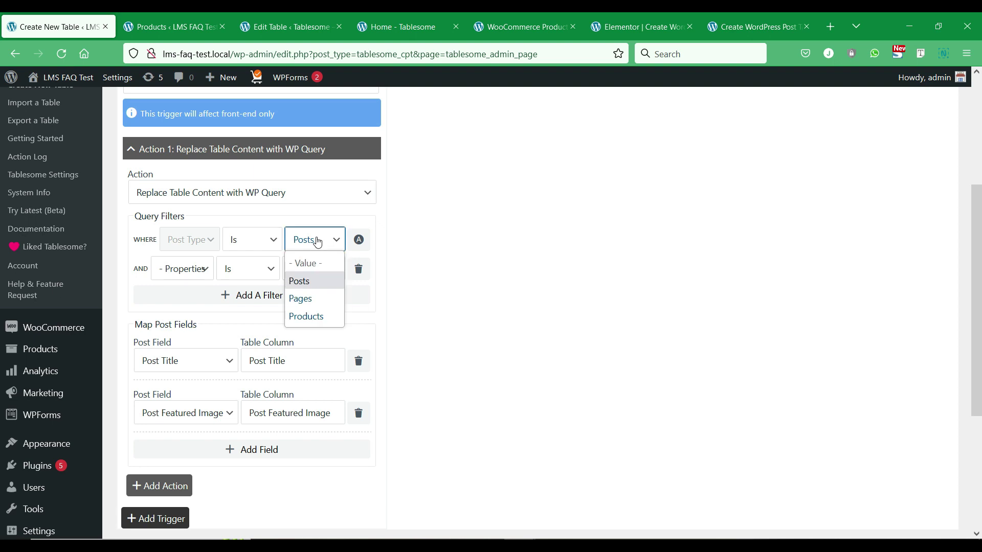
Query the Products post type and rename the first columns to Product Title and Product Image
left_click(305, 317)
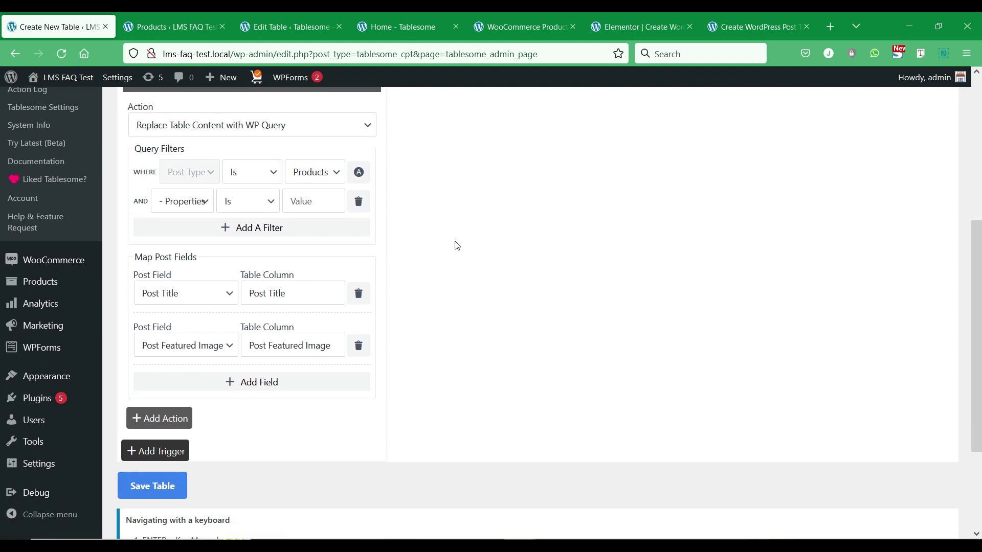
left_click(269, 292)
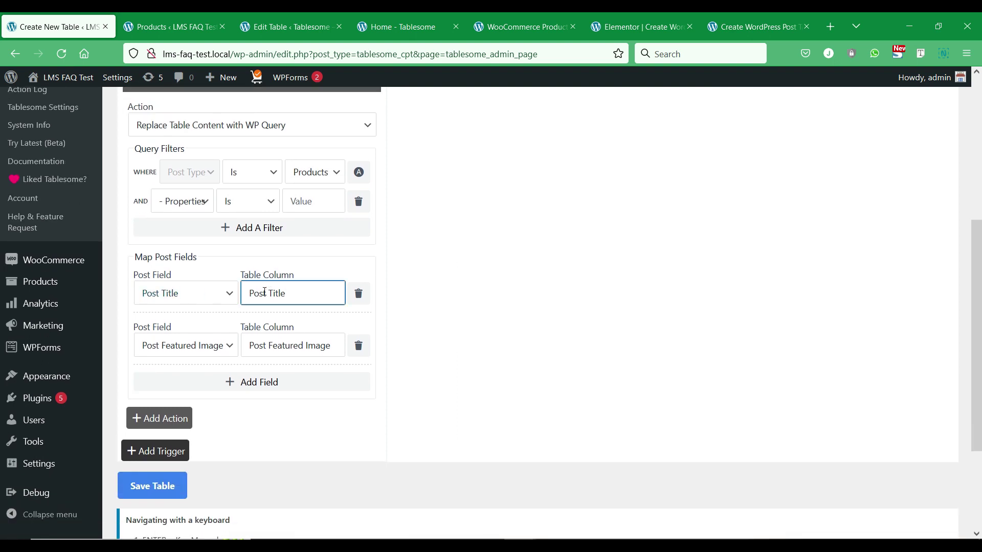
left_click_drag(264, 292, 206, 285)
key("Delete")
key("Delete")
type("Product")
left_click_drag(304, 346, 208, 321)
type("Product")
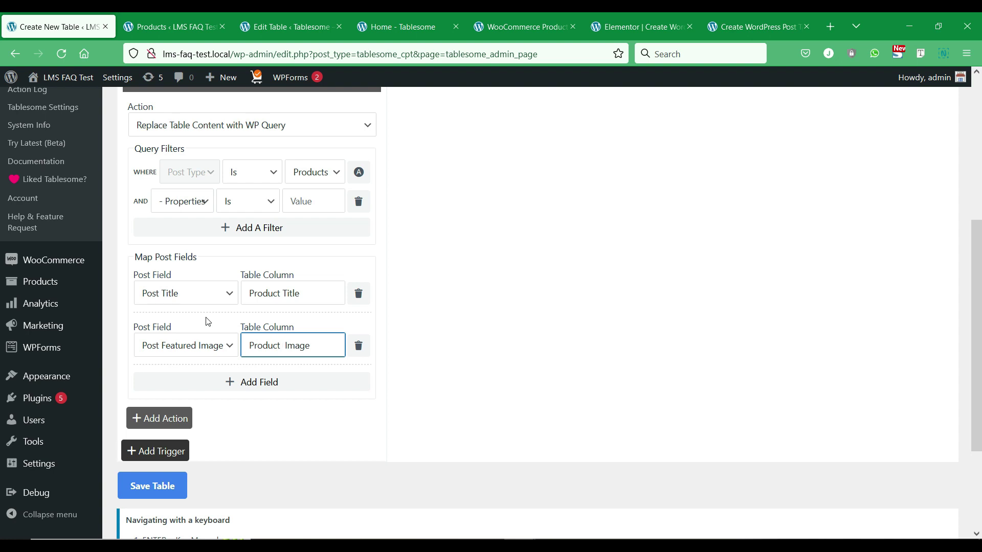
key("BackSpace")
Add a Post Content field mapped to a 'Product Description' column
left_click(251, 382)
scroll(263, 285, "down", 3)
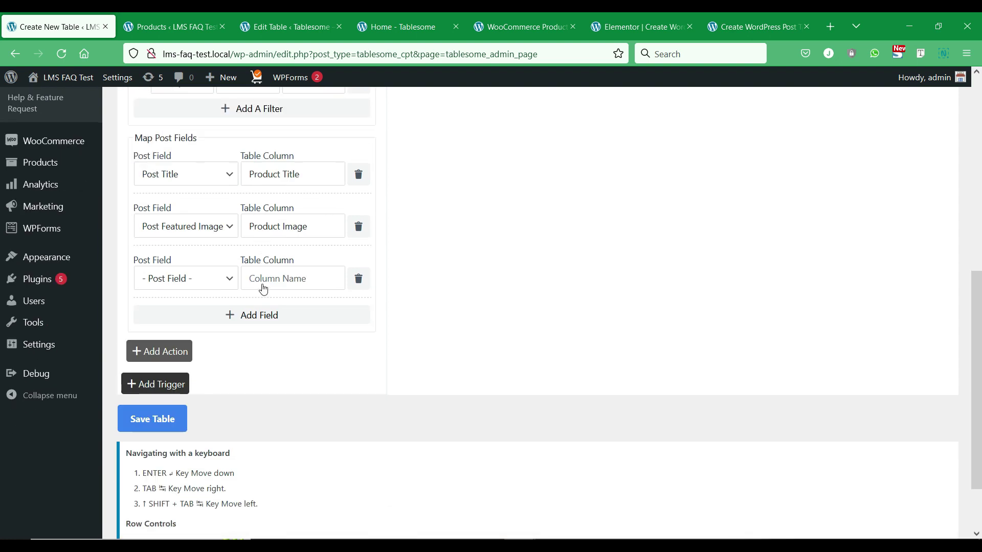
left_click(199, 264)
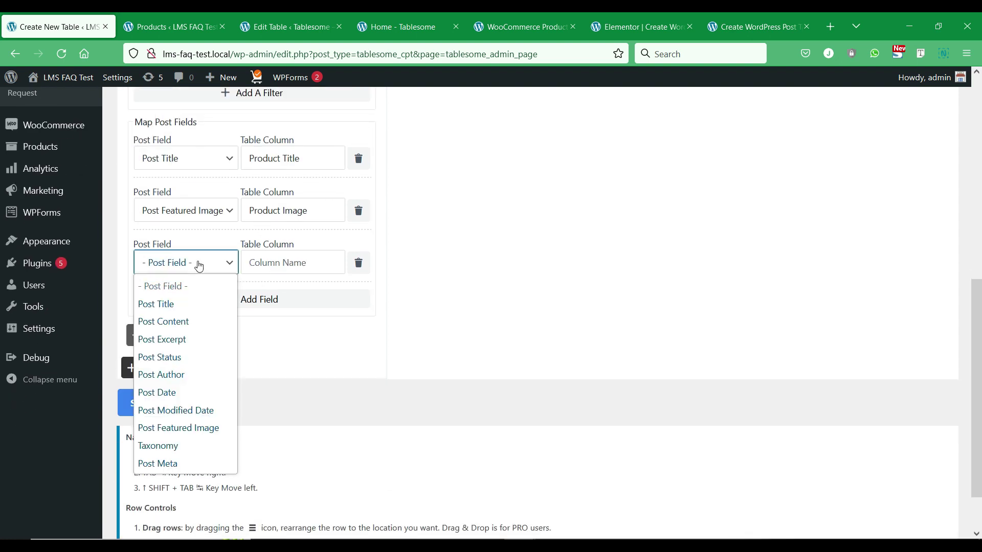
left_click(158, 322)
left_click(254, 263)
key("ctrl+a")
type("Produ")
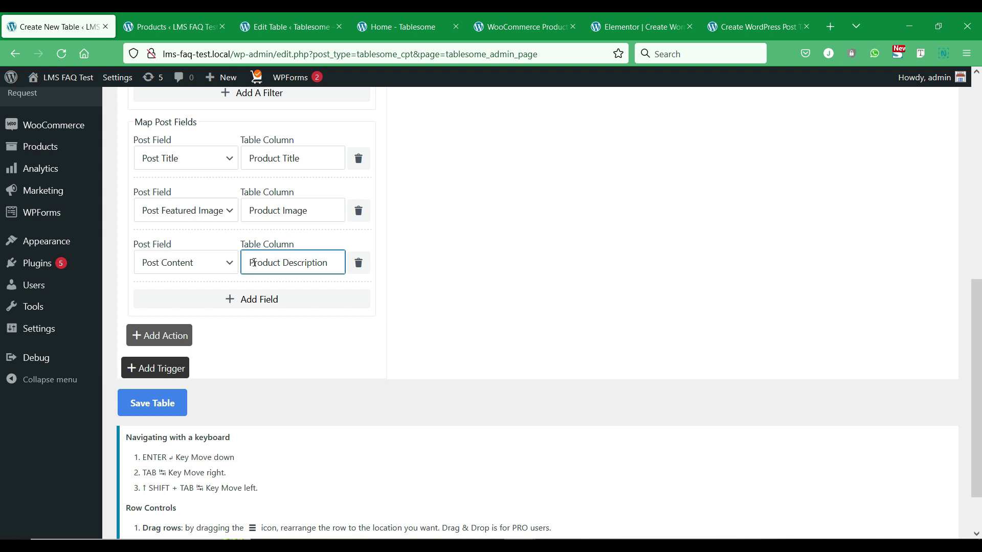
type("ct Description")
Add a Product categories taxonomy field as the 'Category' column
left_click(301, 305)
left_click(200, 316)
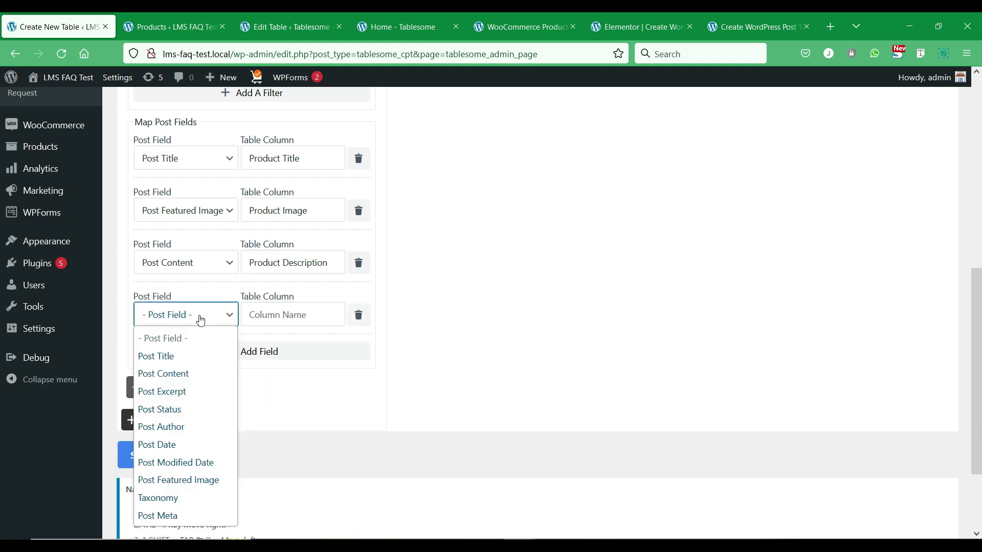
left_click(166, 501)
left_click(248, 320)
left_click(240, 390)
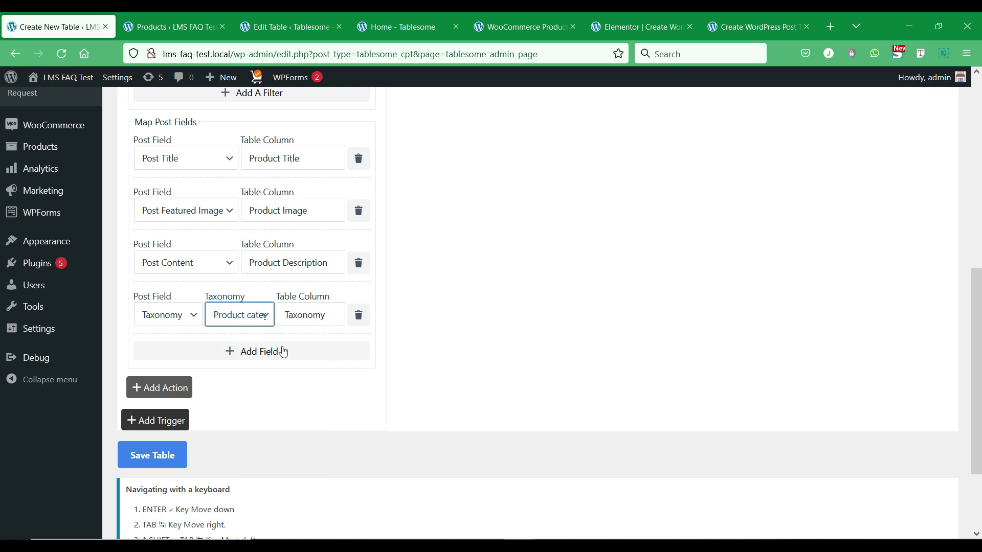
double_click(311, 316)
type("Category")
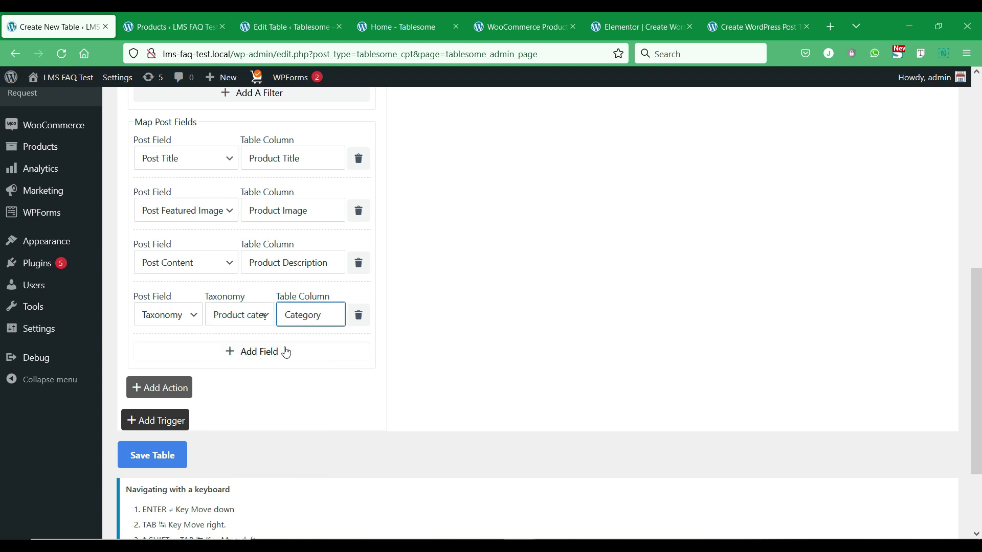
Add a Product color taxonomy field as the 'Color' column
left_click(276, 352)
left_click(177, 367)
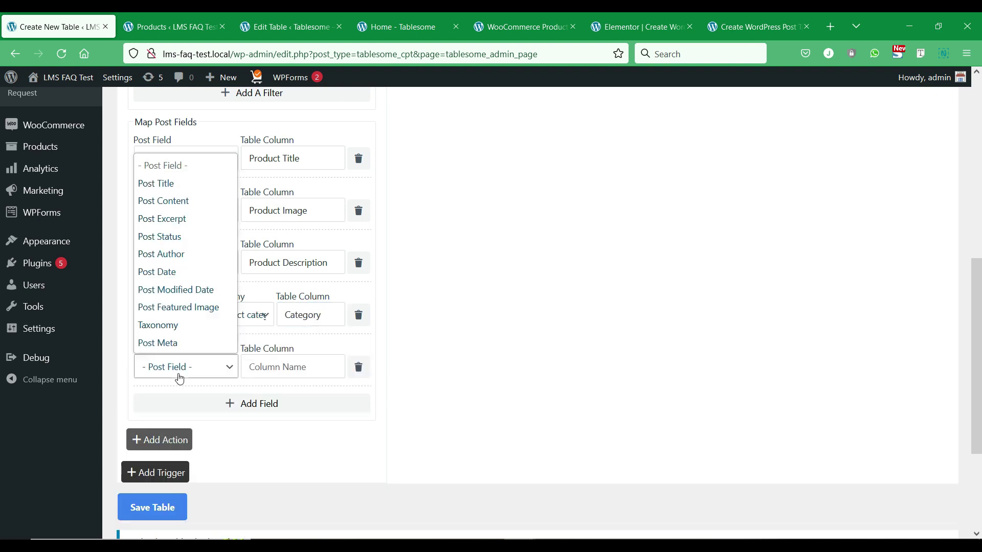
left_click(171, 324)
left_click(235, 362)
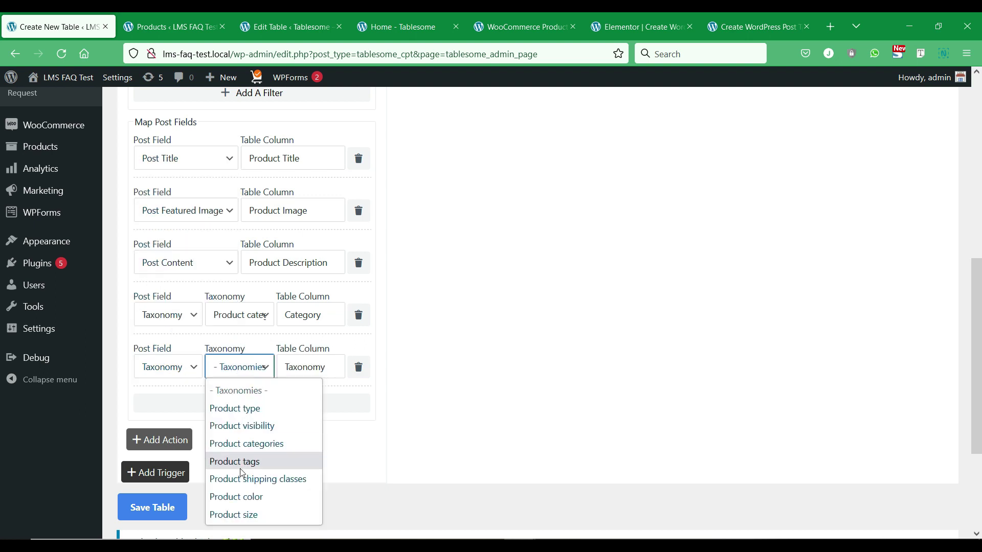
left_click(238, 496)
double_click(310, 367)
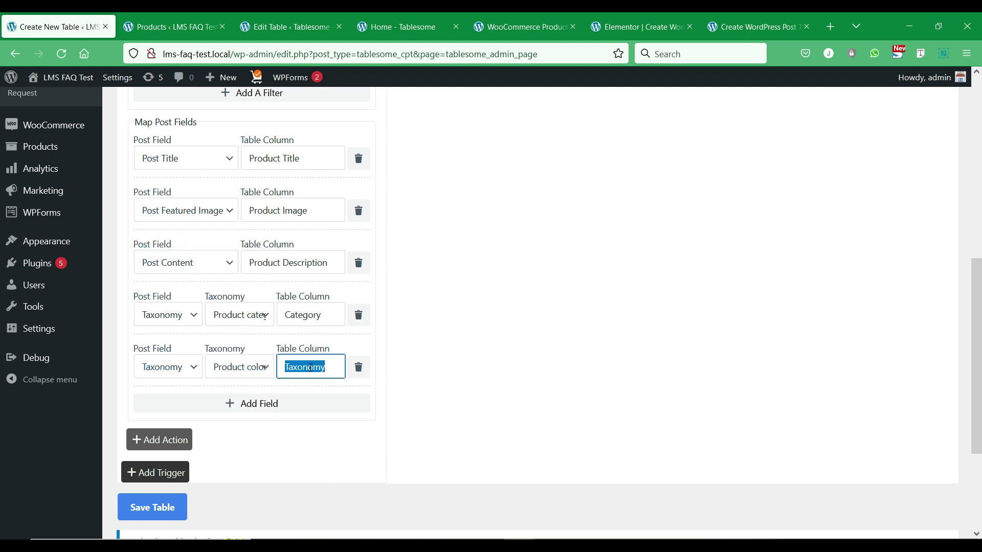
type("Color")
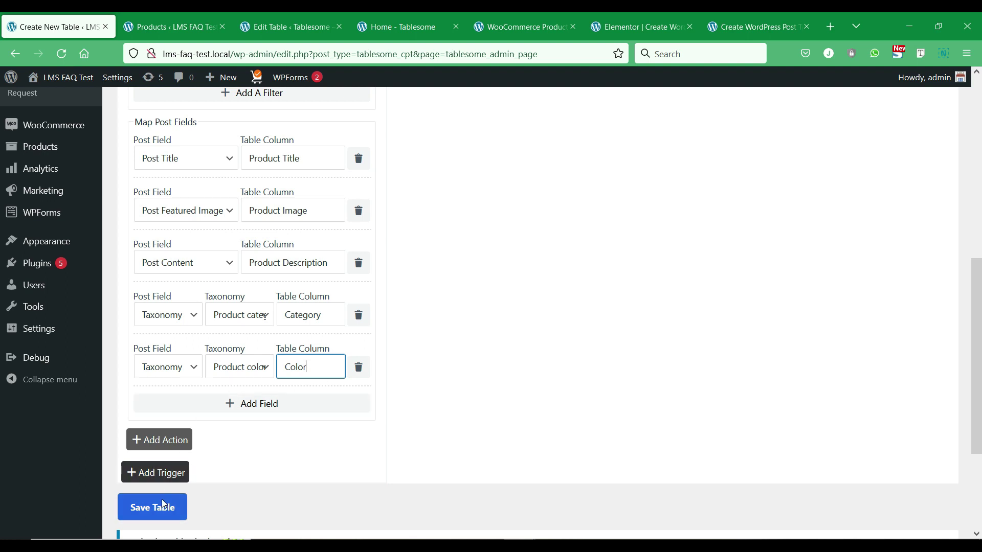
Save the product table as table 2015, check its five front-end columns, and reopen the editor
left_click(163, 507)
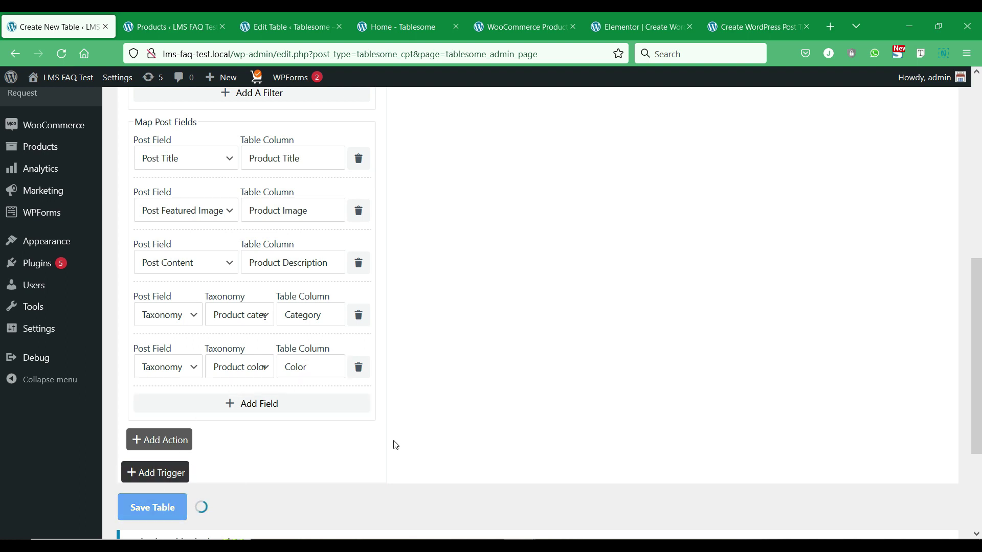
scroll(403, 441, "up", 1)
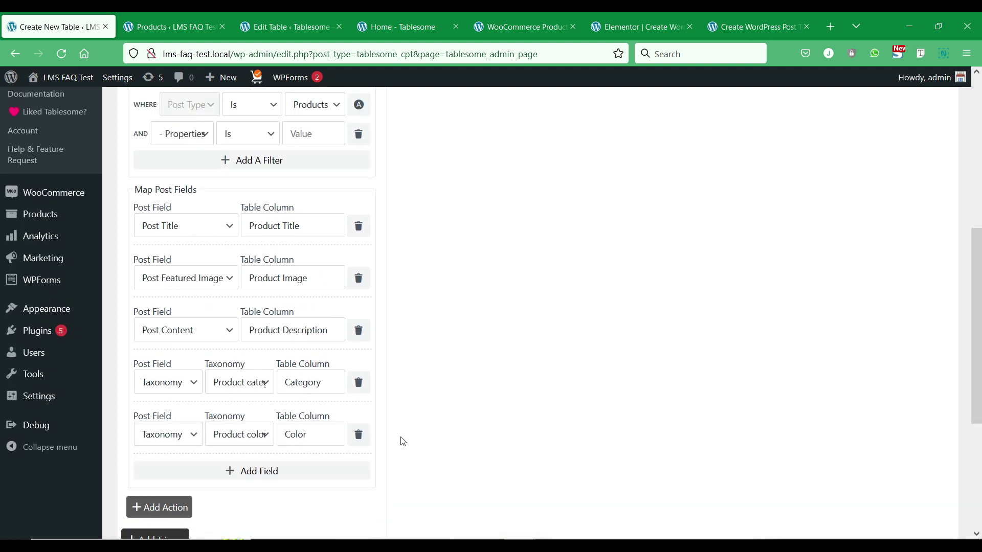
scroll(402, 441, "down", 2)
scroll(401, 441, "up", 1)
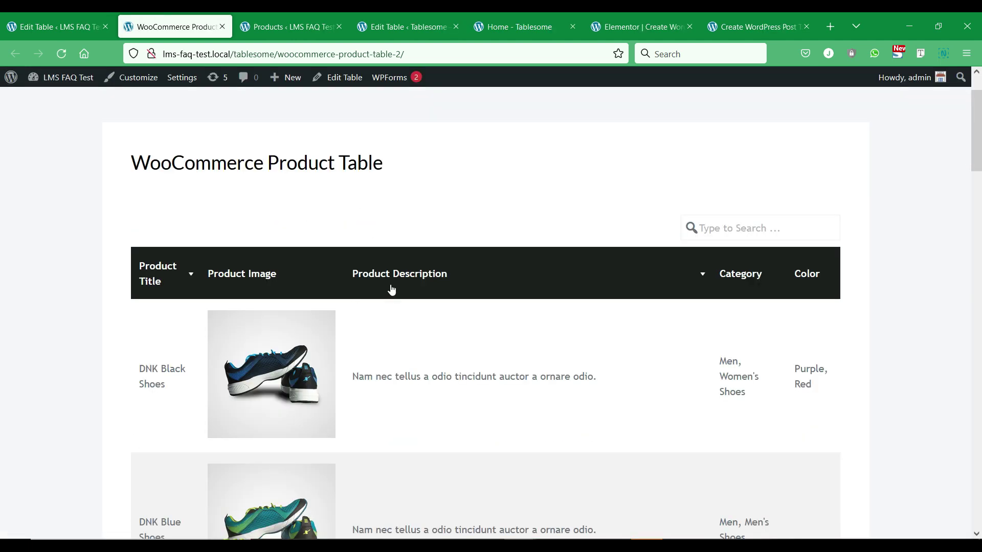
scroll(392, 289, "down", 1)
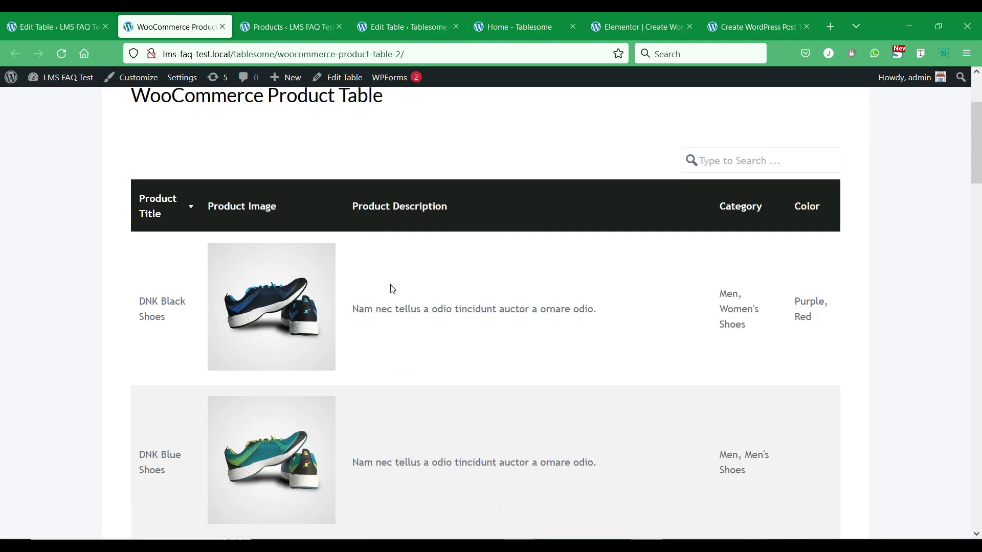
left_click(78, 29)
Add a post-meta field mapped to a 'Product Rating' column
scroll(323, 316, "down", 7)
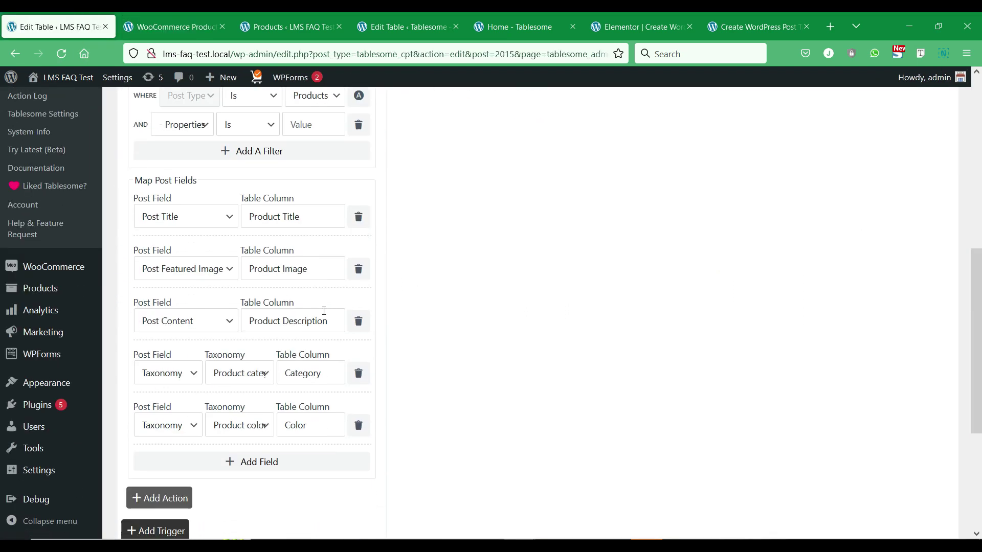
left_click(275, 397)
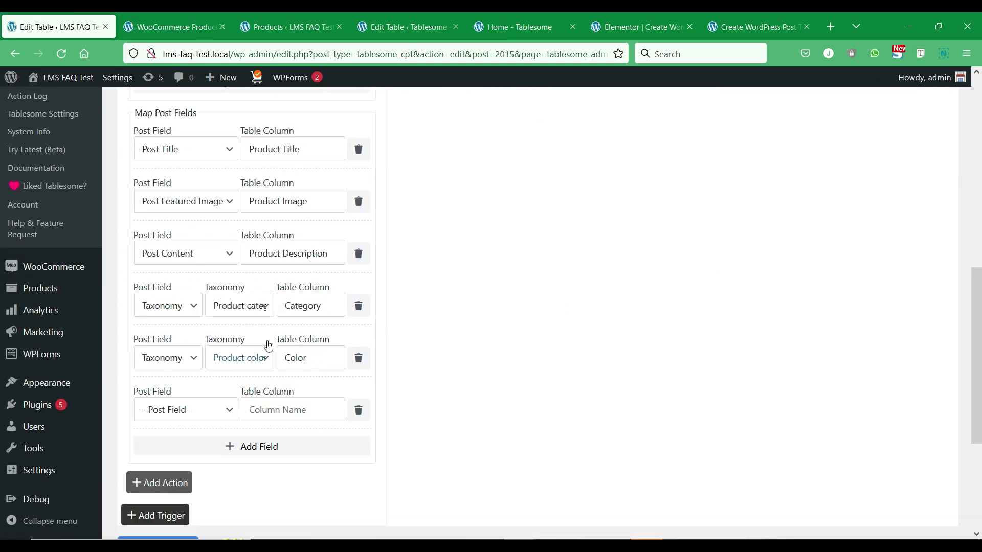
scroll(204, 377, "down", 1)
left_click(196, 338)
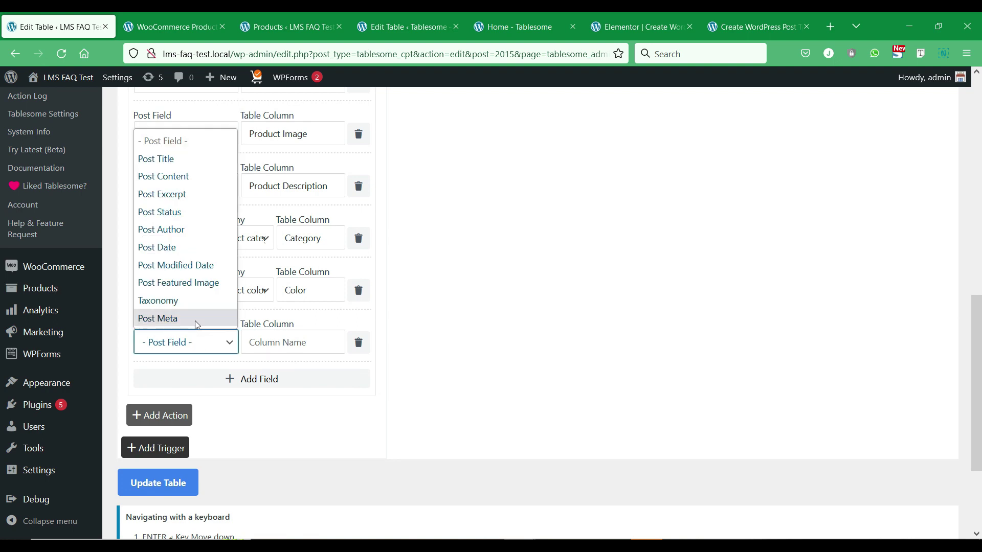
left_click(157, 318)
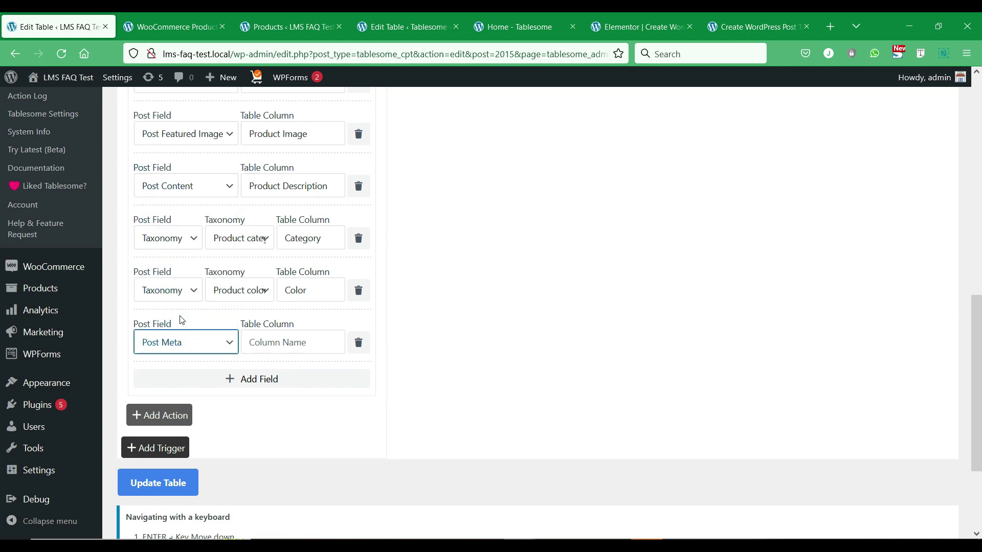
left_click(248, 372)
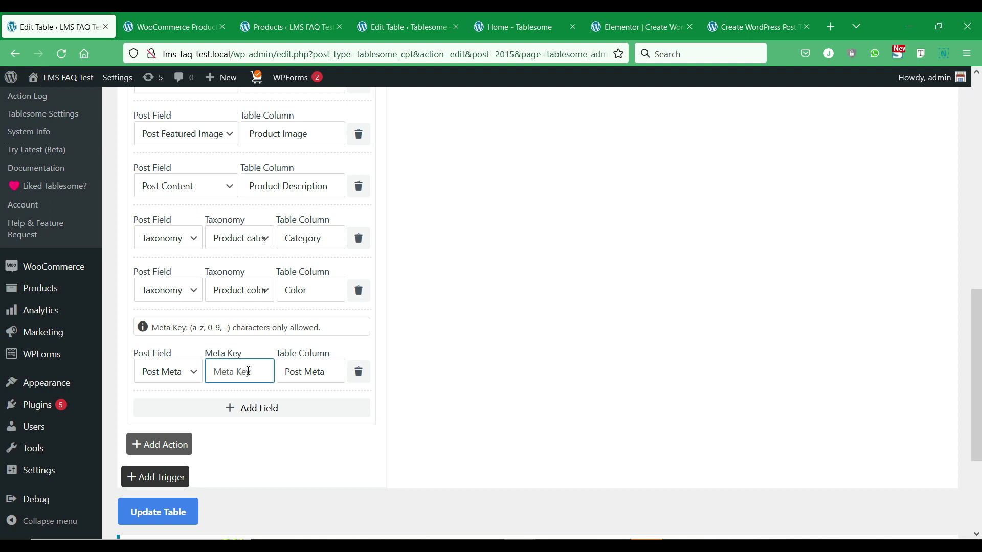
type("_wc_average")
triple_click(308, 373)
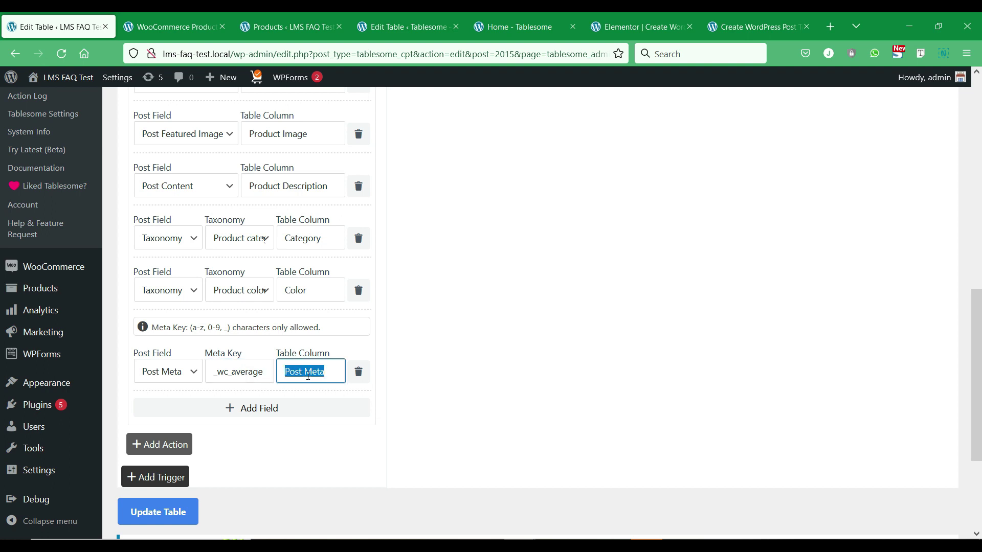
type("Produ")
type("ct Rating")
Add a 'Price' column mapped to the _sale_price meta key
left_click(296, 408)
left_click(196, 424)
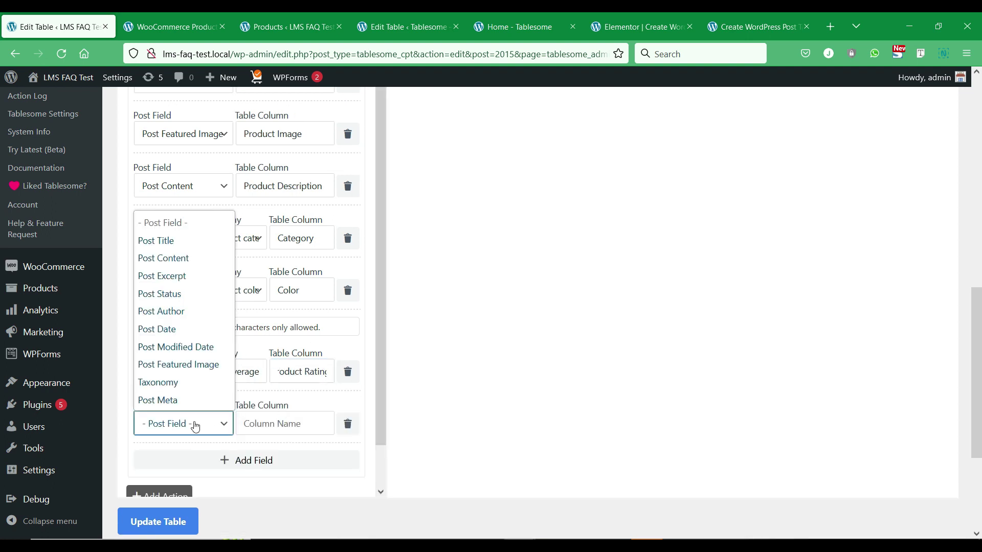
left_click(192, 398)
left_click(242, 455)
type("_sale_price")
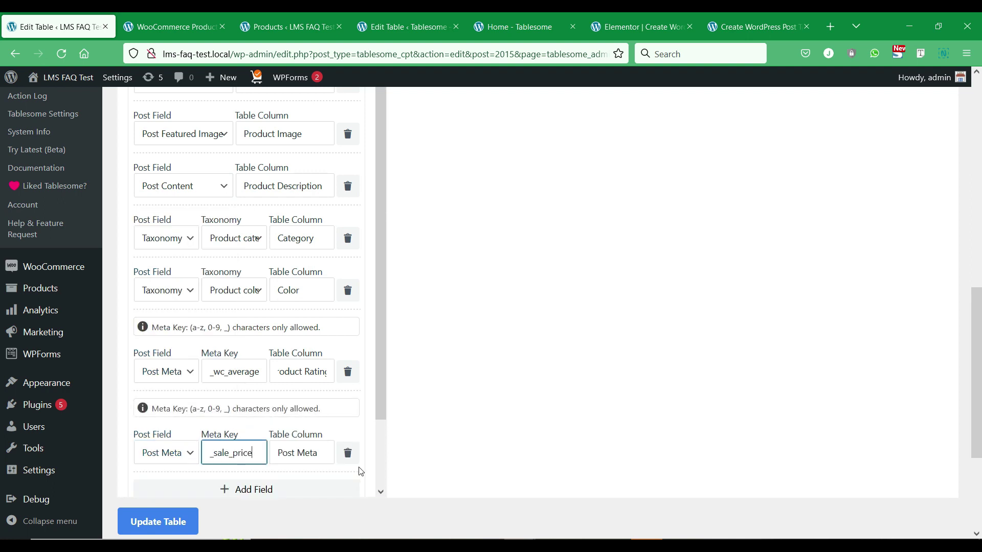
left_click_drag(318, 453, 279, 453)
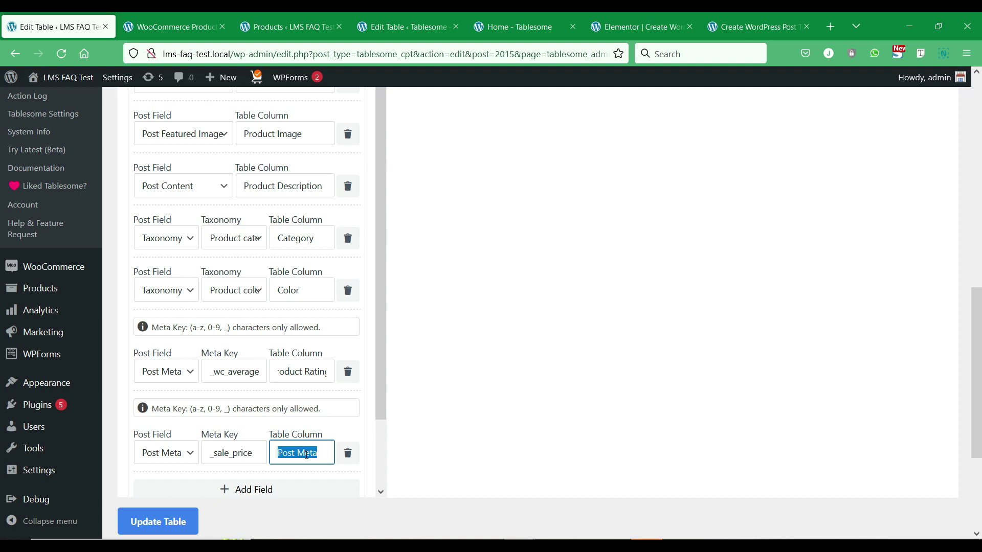
type("Price")
Add a 'Stock' column mapped to the _stock_status meta key
scroll(302, 482, "down", 2)
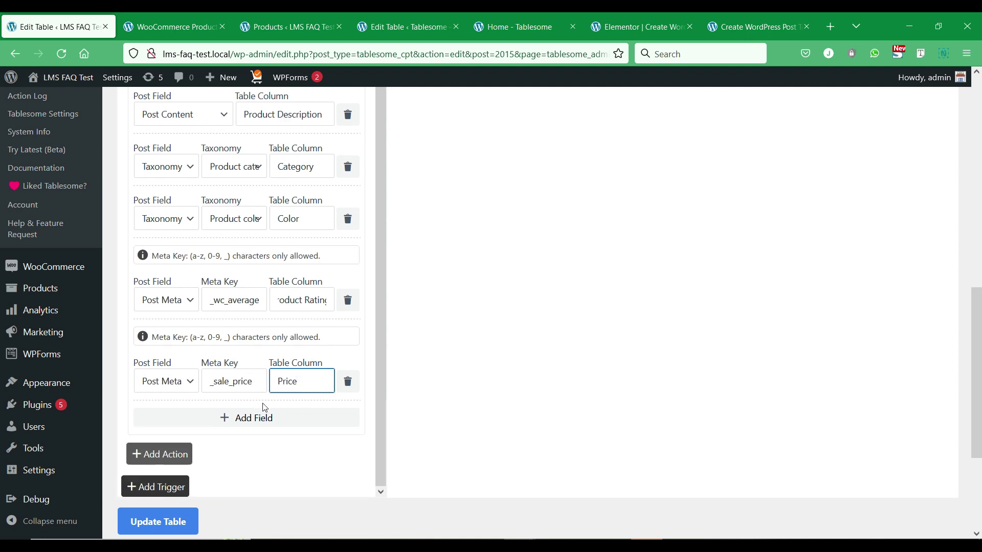
left_click(263, 409)
left_click(215, 433)
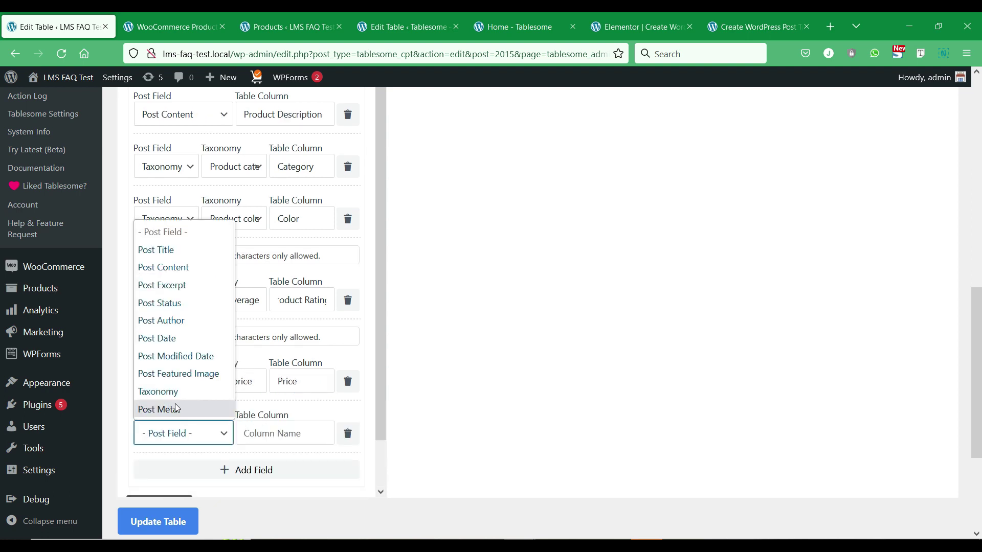
left_click(175, 409)
left_click(238, 462)
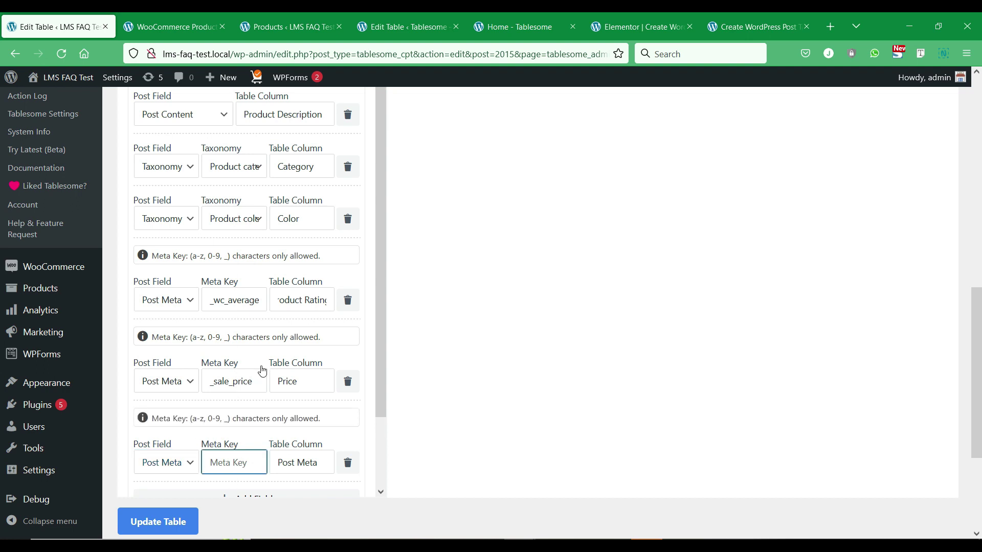
scroll(259, 371, "down", 2)
type("_")
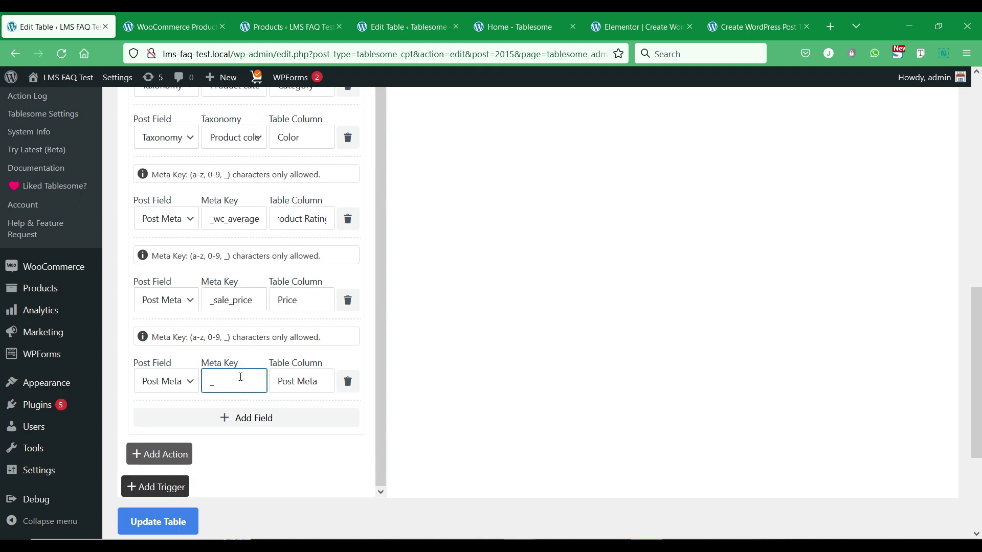
type("stock_status")
triple_click(313, 388)
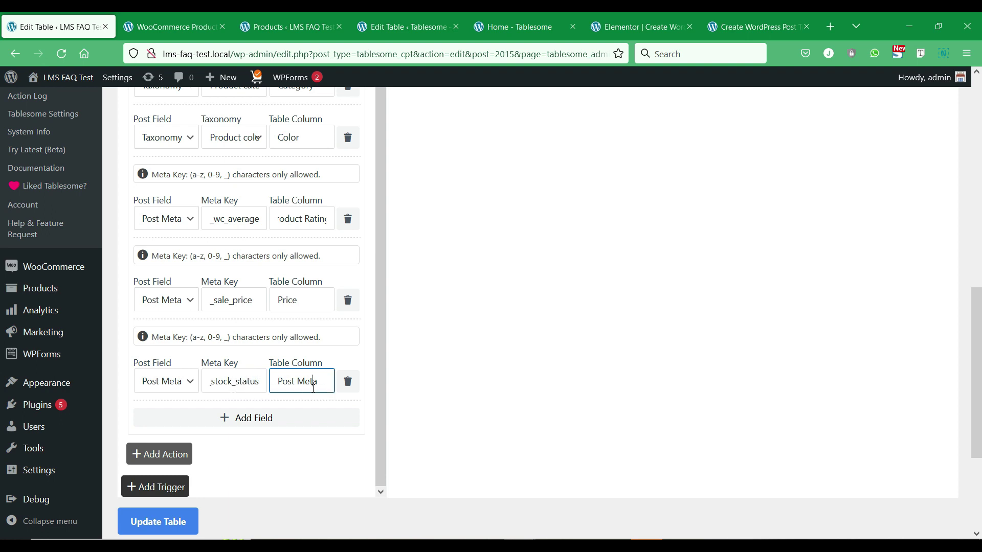
type("Stock")
scroll(239, 331, "down", 3)
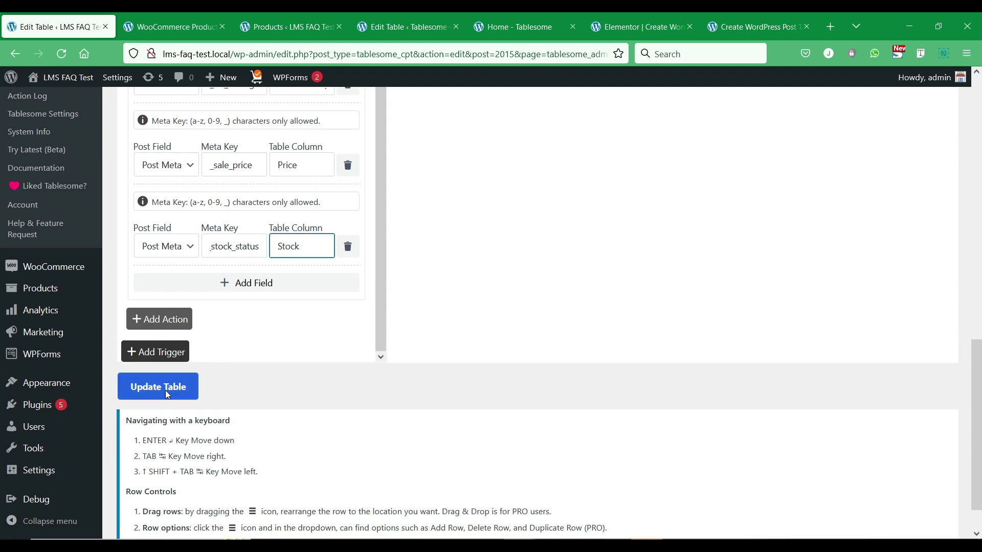
Update the table, then reload the front-end page to check the Product Rating, Price and Stock columns
left_click(166, 392)
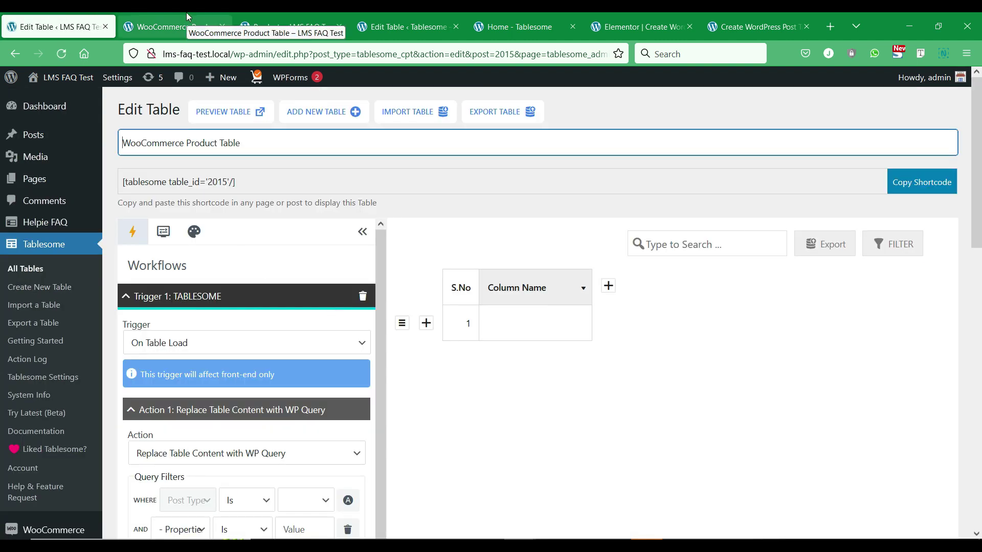
left_click(187, 21)
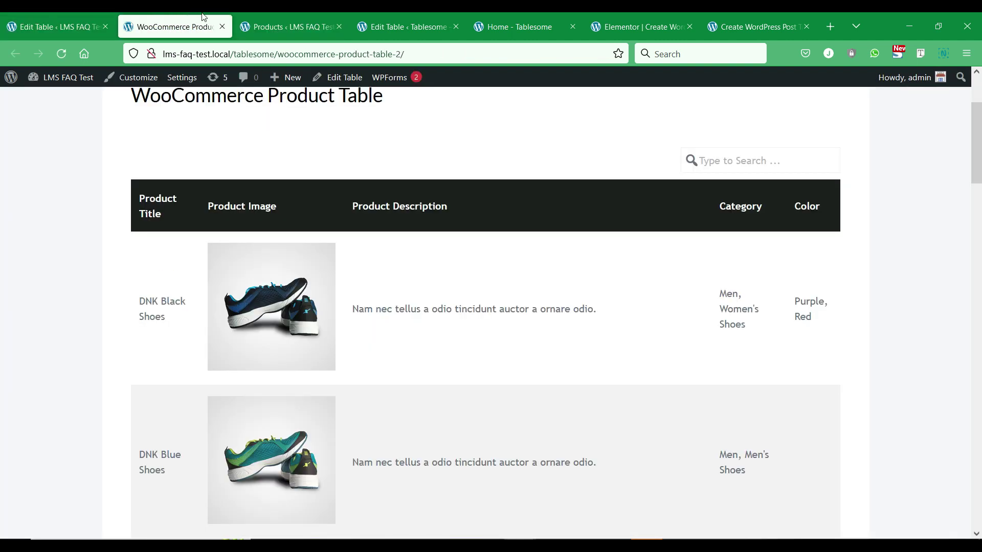
right_click(238, 168)
left_click(375, 181)
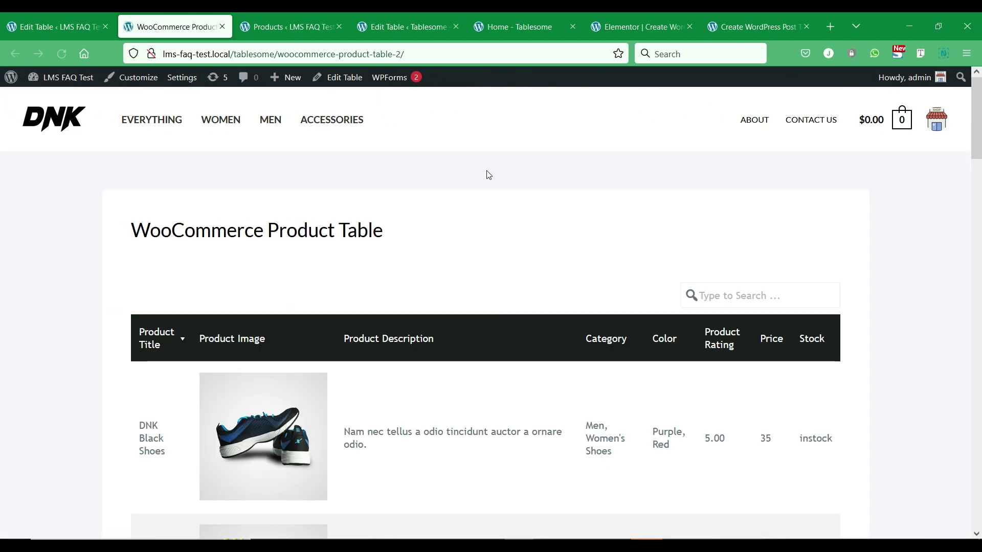
scroll(488, 230, "down", 3)
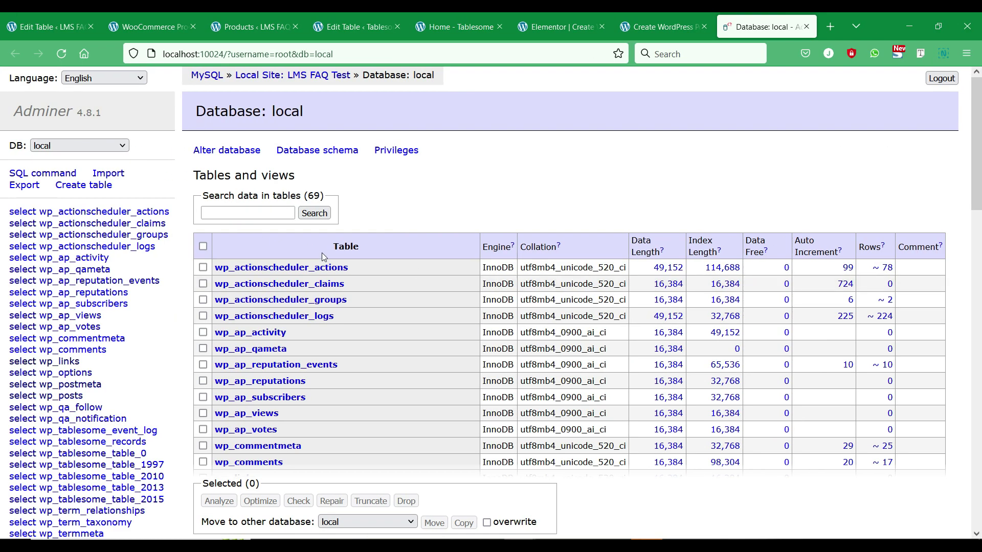
scroll(324, 254, "down", 7)
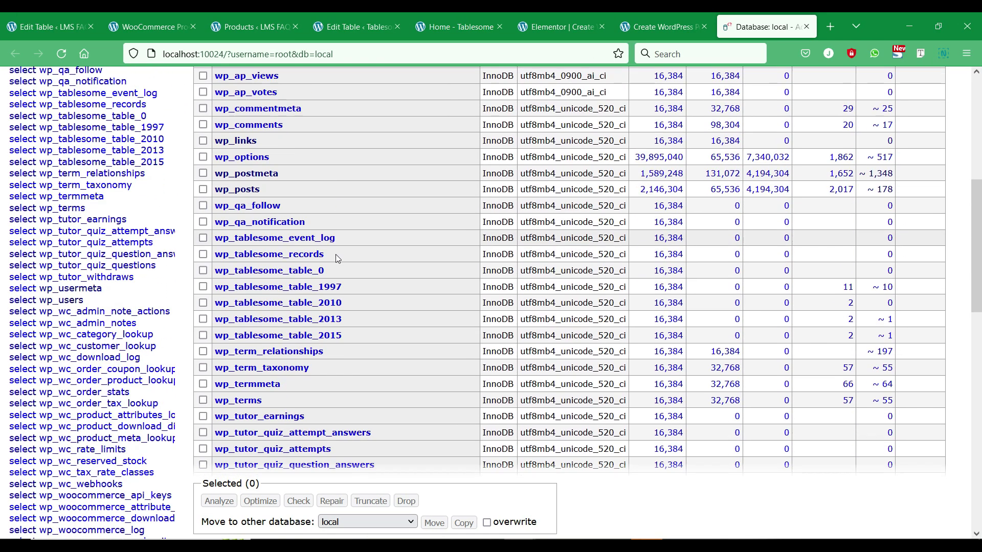
Browse wp_postmeta rows in Adminer and filter meta keys LIKE %% 'rati'
left_click(248, 174)
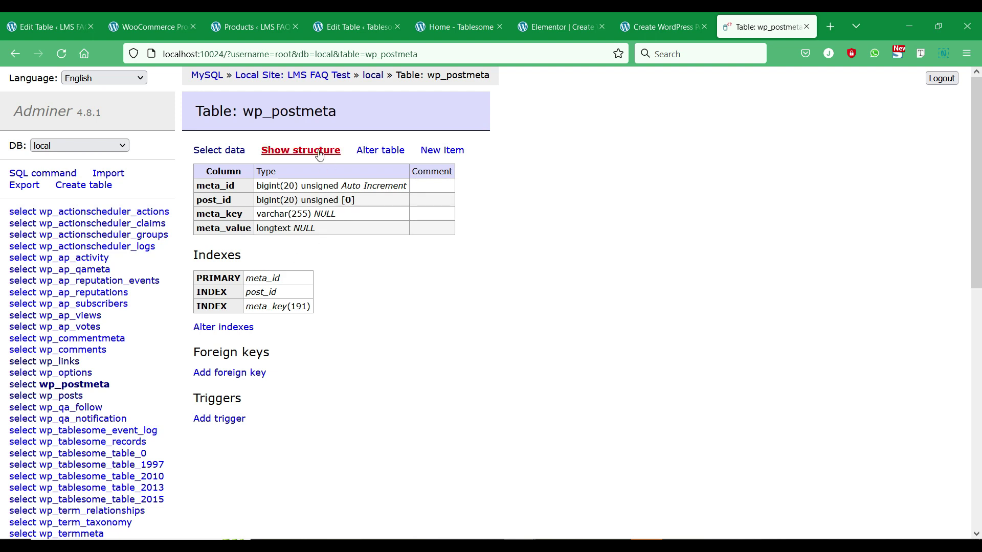
left_click(219, 150)
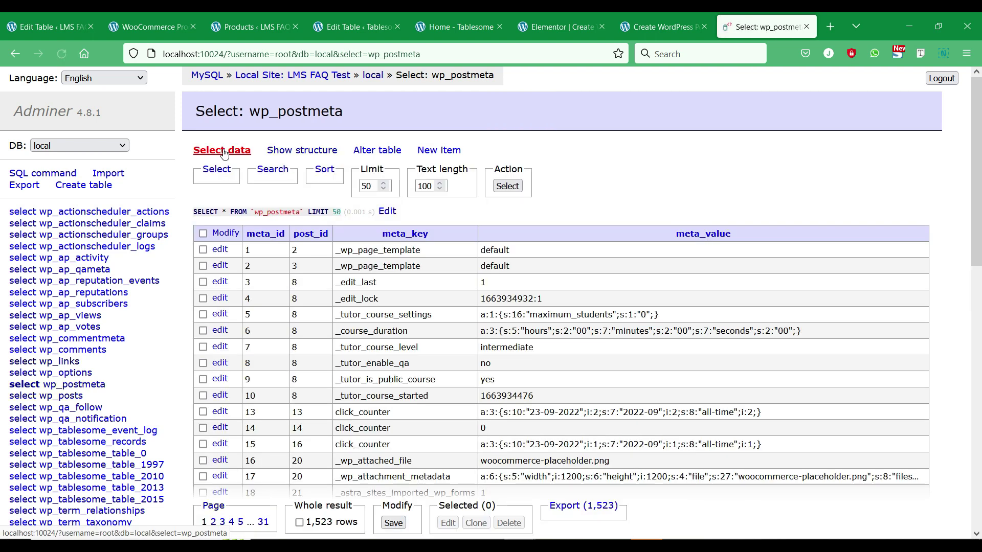
left_click(274, 176)
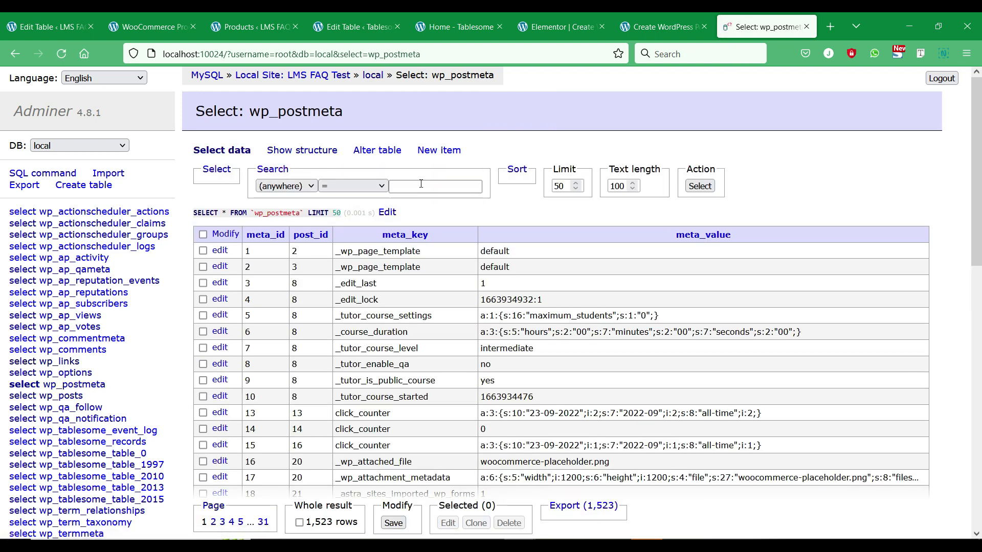
left_click(368, 187)
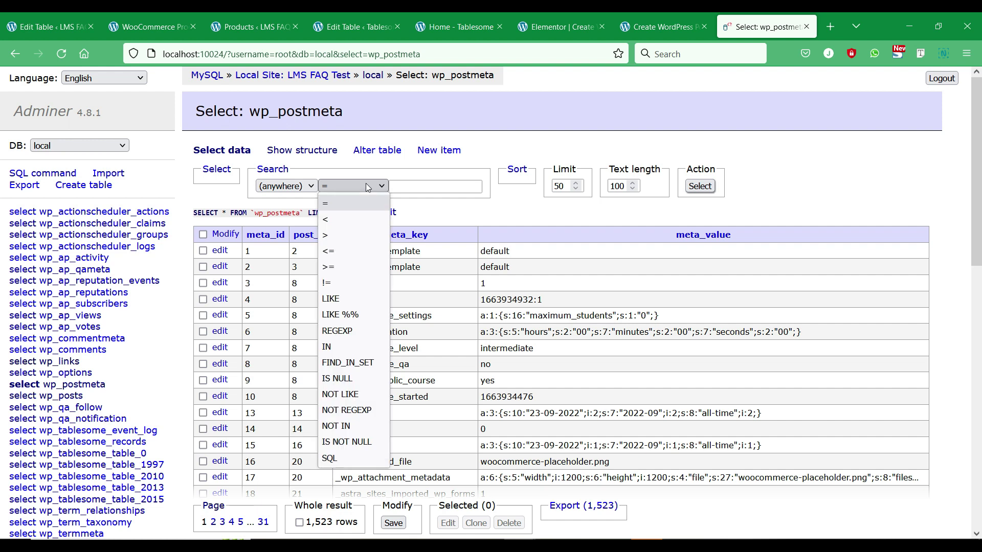
left_click(353, 312)
left_click(429, 186)
type("rating")
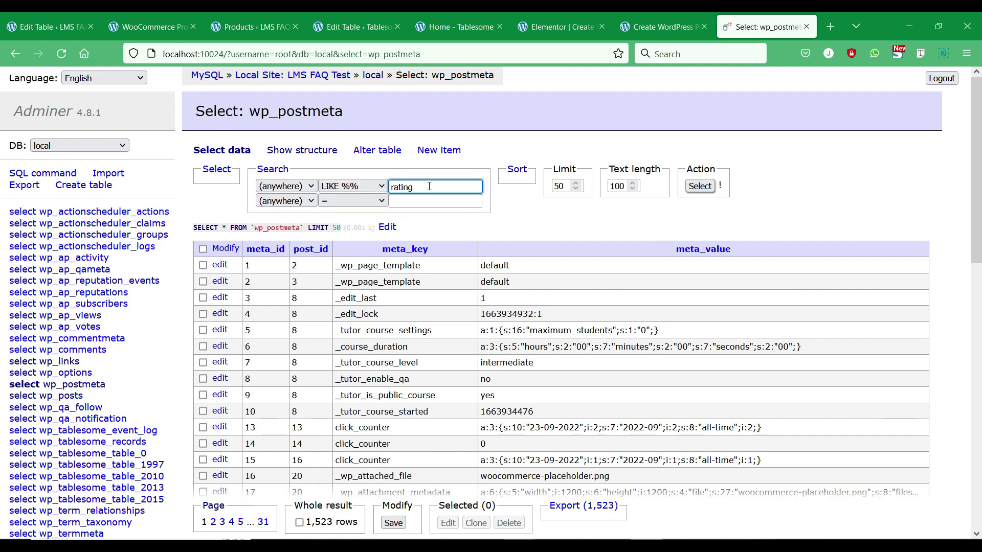
key("Return")
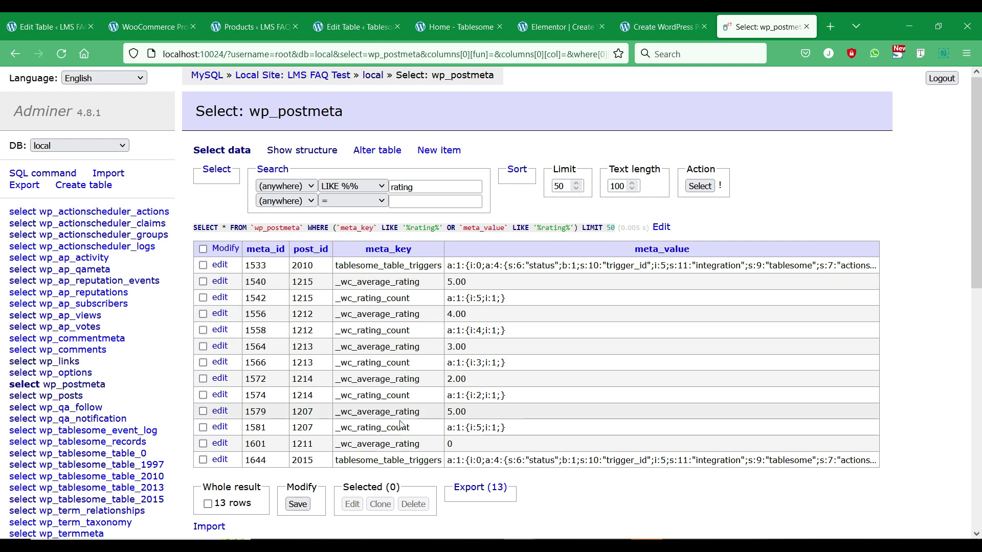
Search wp_postmeta for 'price' meta keys and copy the _regular_price key
double_click(439, 189)
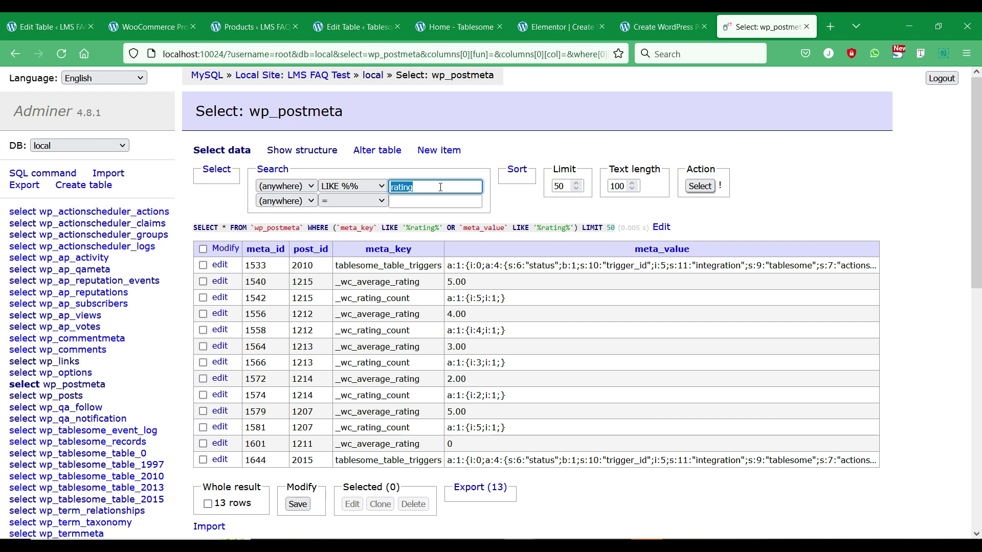
type("price")
key("Return")
scroll(384, 302, "down", 2)
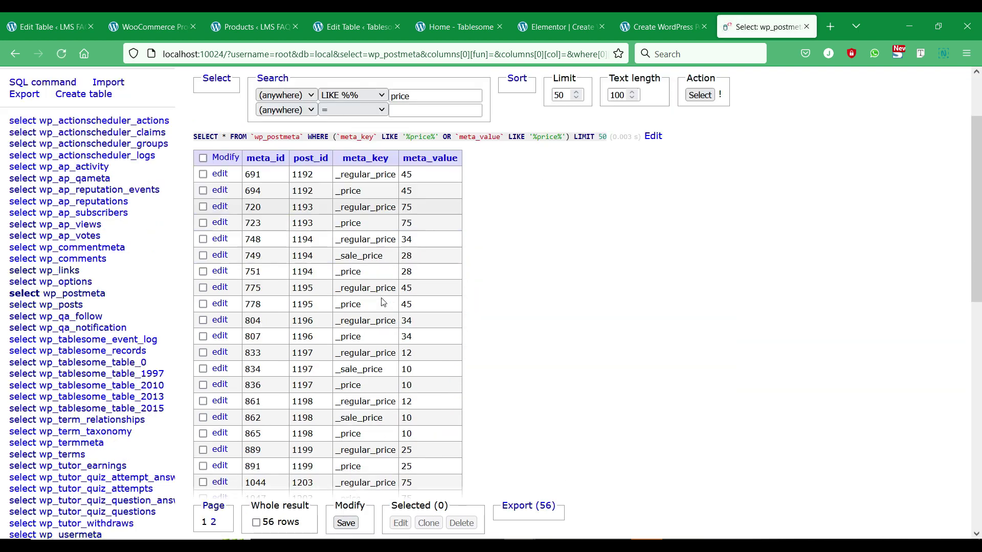
scroll(384, 301, "down", 8)
scroll(396, 334, "up", 10)
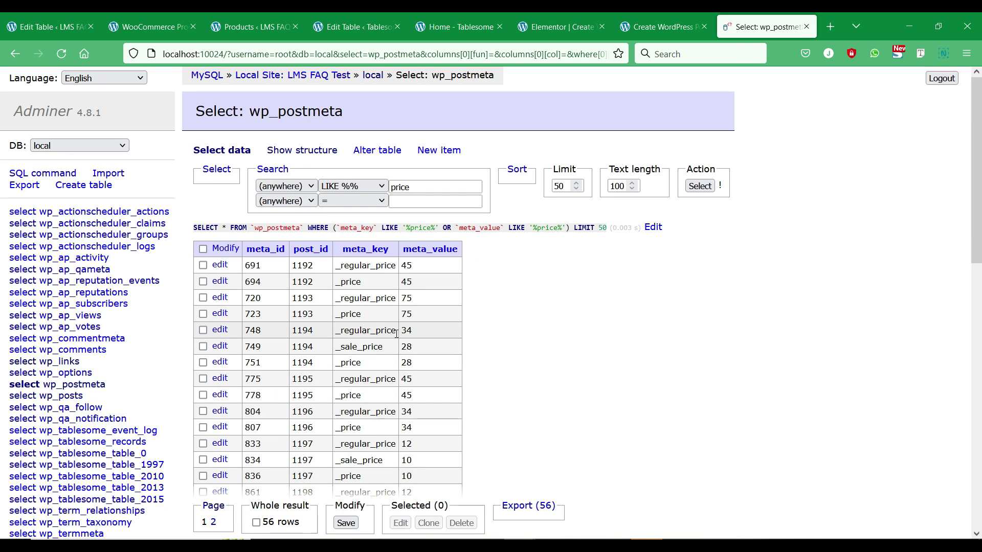
double_click(395, 265)
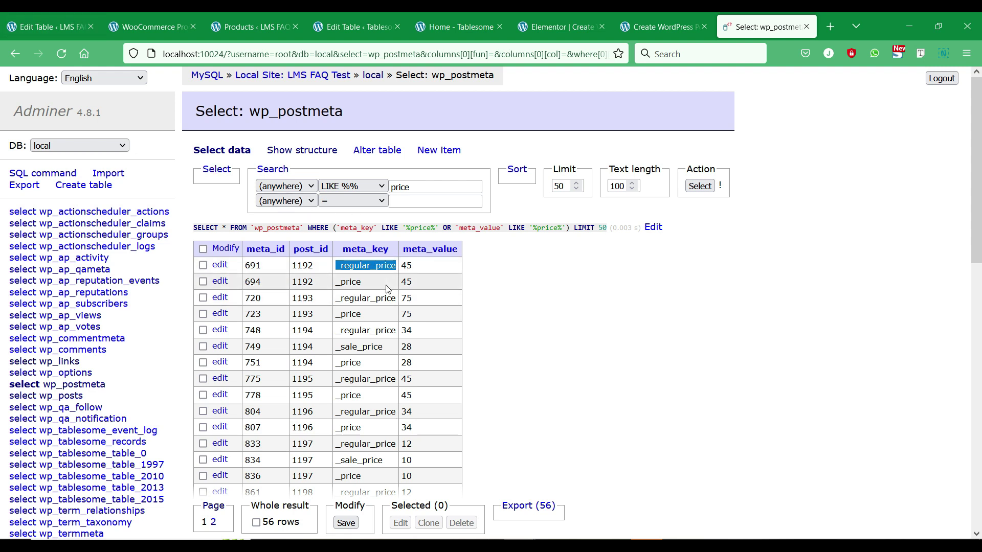
right_click(360, 265)
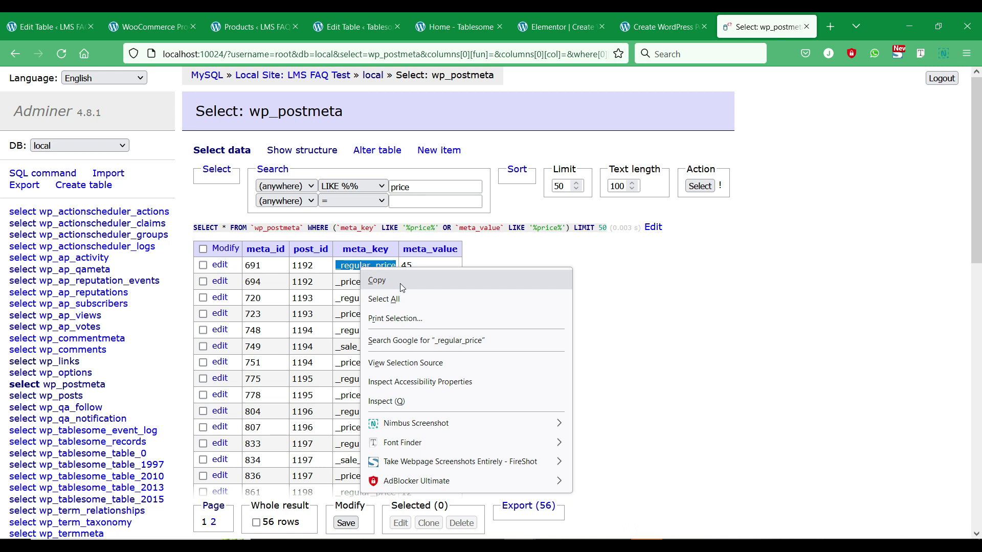
left_click(400, 281)
Replace the Price column's _sale_price meta key with _regular_price and update the table
left_click(51, 27)
scroll(276, 287, "down", 10)
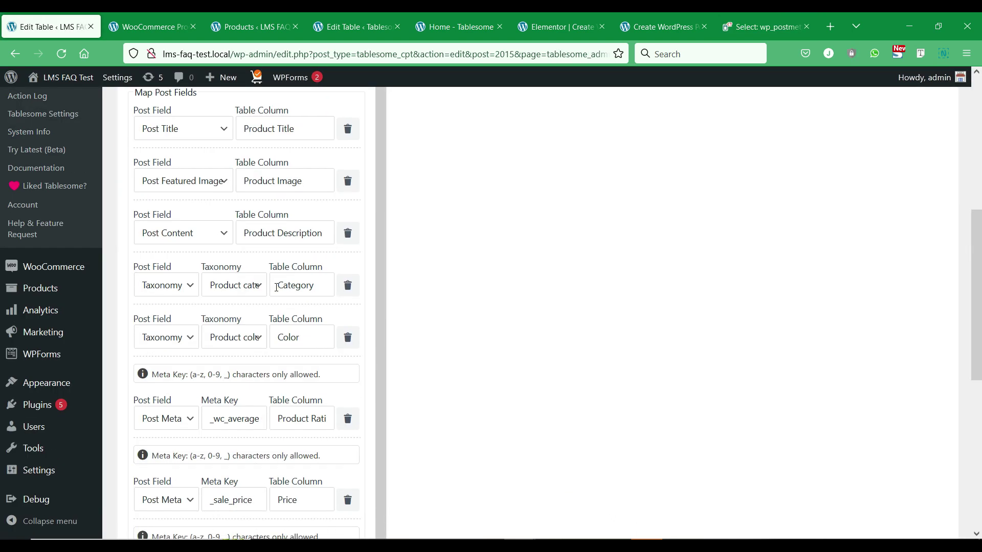
scroll(278, 291, "down", 1)
double_click(237, 305)
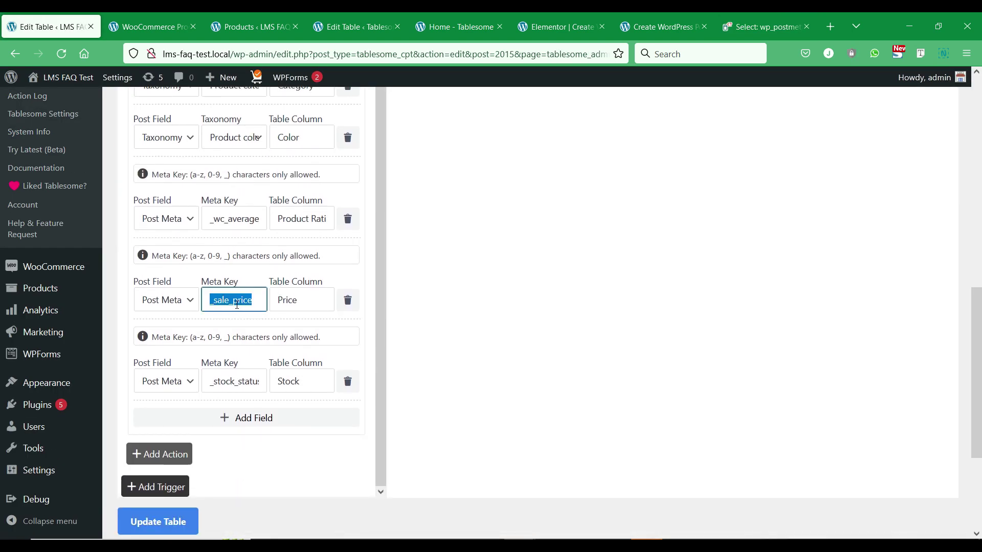
key("ctrl+v")
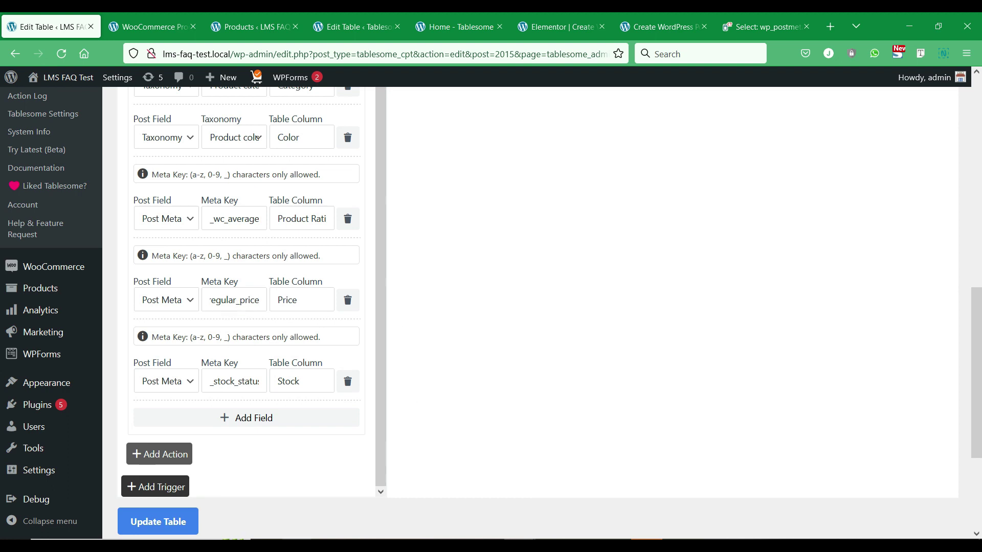
left_click(174, 523)
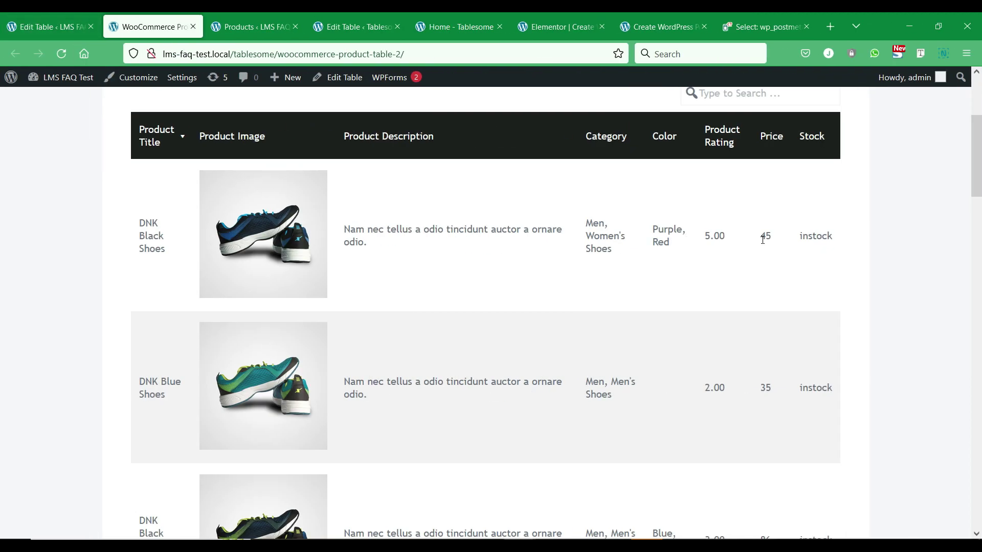
Scroll the front-end product table to confirm DNK Black Shoes shows price 45, rating 5.00, instock
scroll(658, 261, "up", 3)
scroll(659, 262, "down", 2)
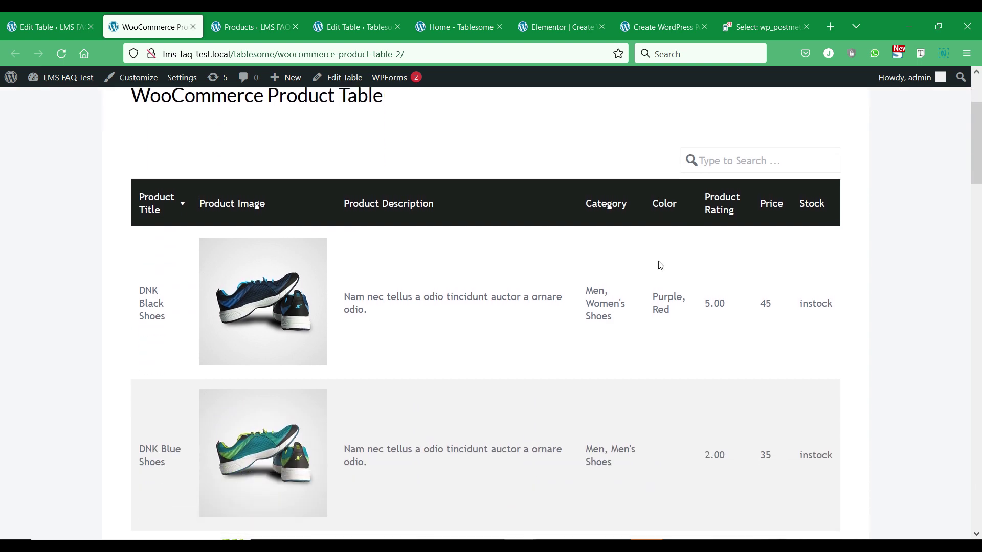
scroll(660, 266, "up", 2)
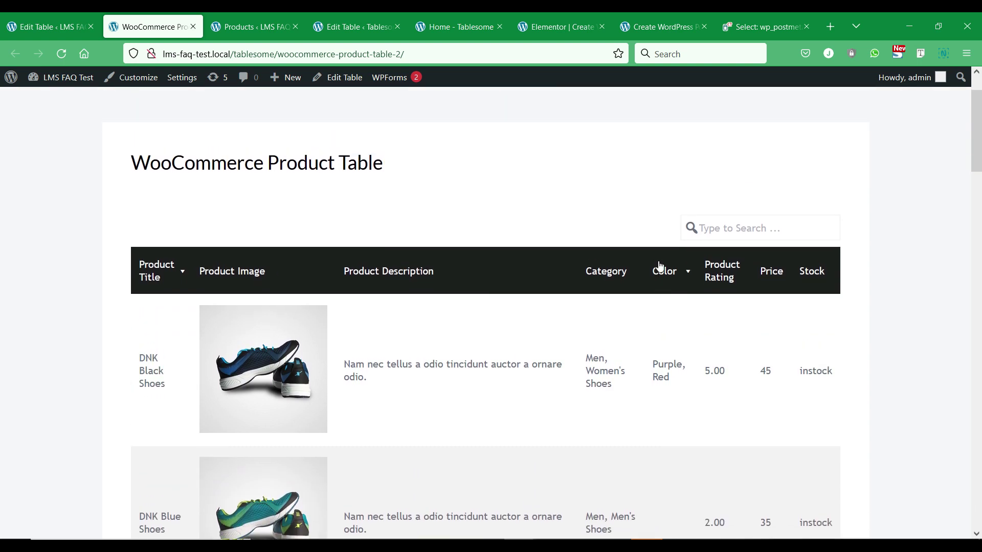
scroll(660, 266, "down", 3)
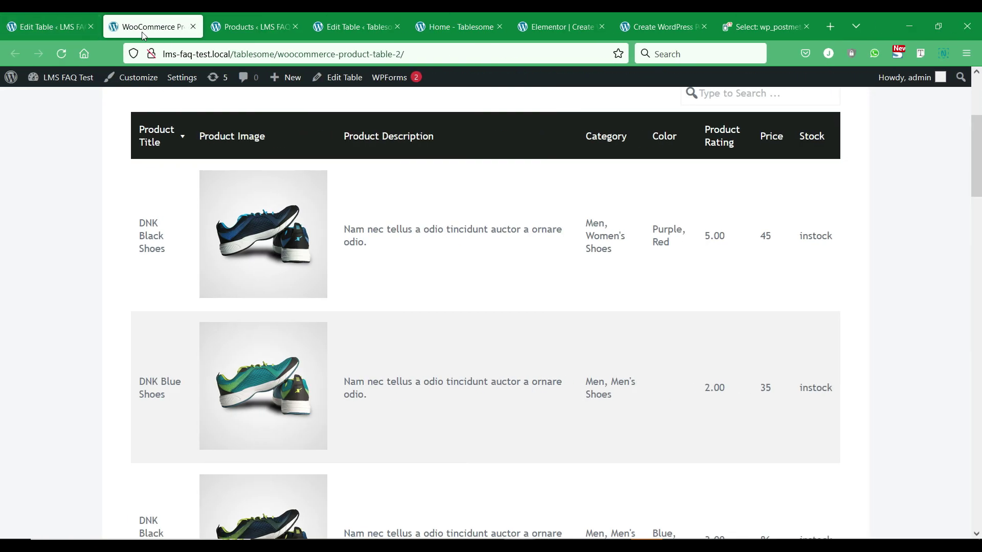
scroll(658, 265, "up", 5)
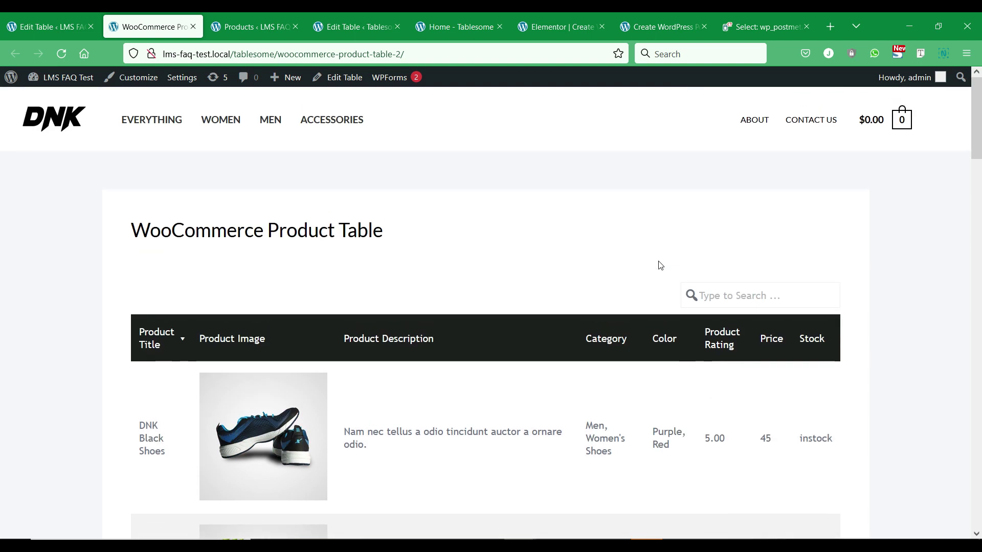
scroll(658, 265, "down", 3)
scroll(660, 266, "up", 1)
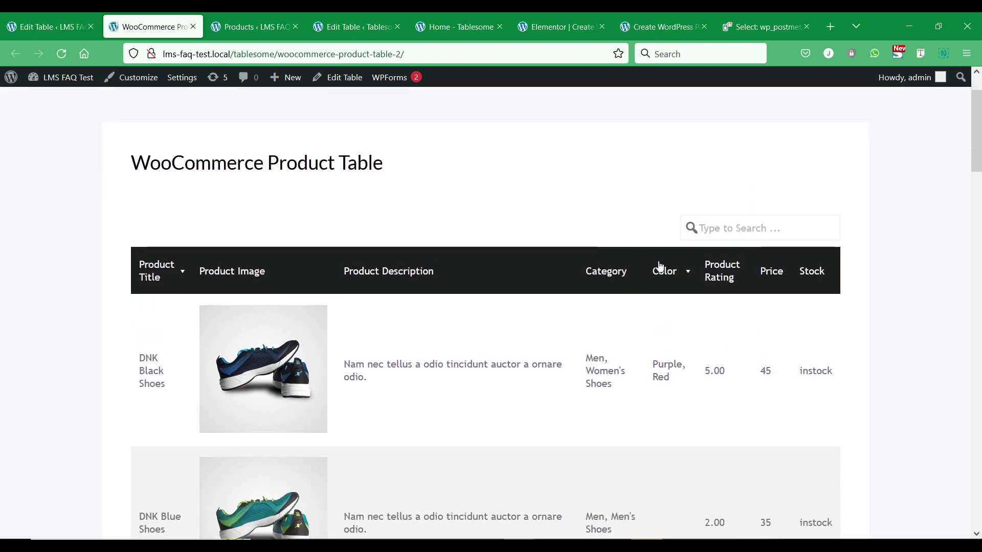